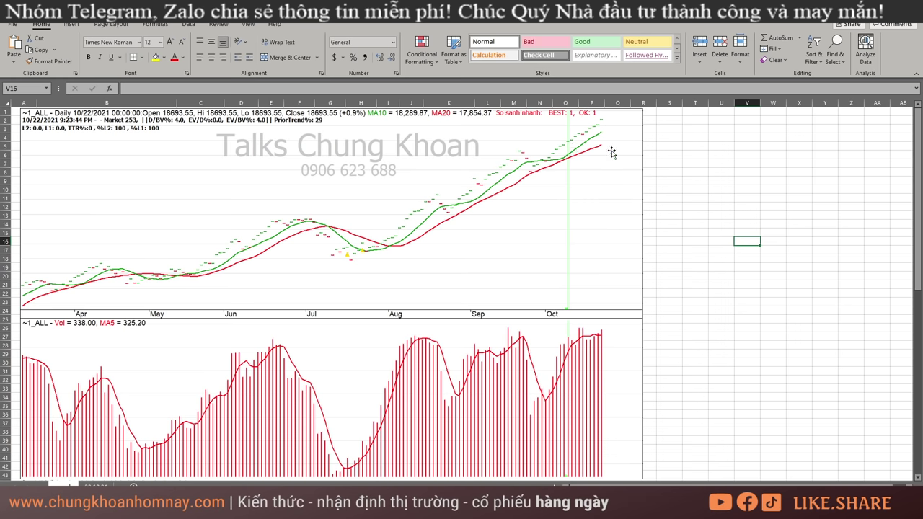
Step: Review the sector table from ~San xuat va cung cap Dien truyen thong through ~1_ALL, isolating the ~1_ALL row for comparison
{"action": "scroll", "coordinate": [609, 148], "scroll_direction": "down", "scroll_amount": 10}
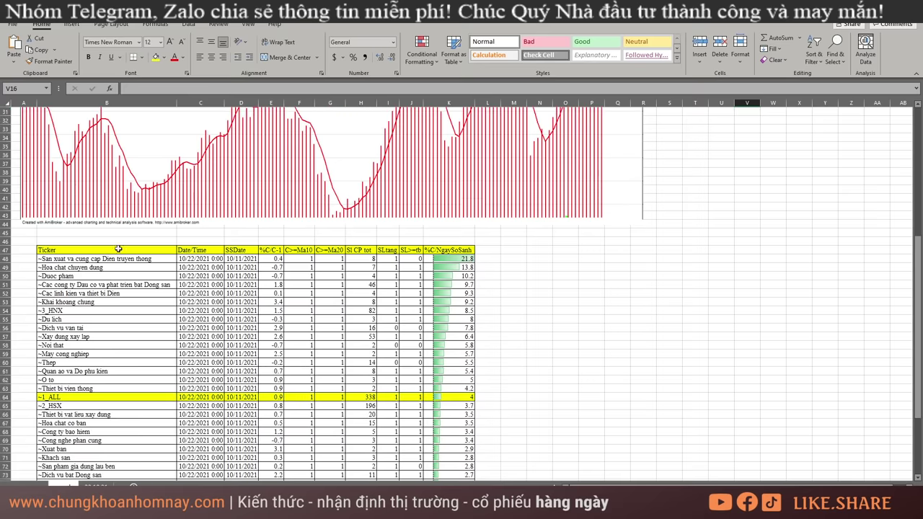
{"action": "left_click_drag", "start_coordinate": [119, 258], "coordinate": [481, 400]}
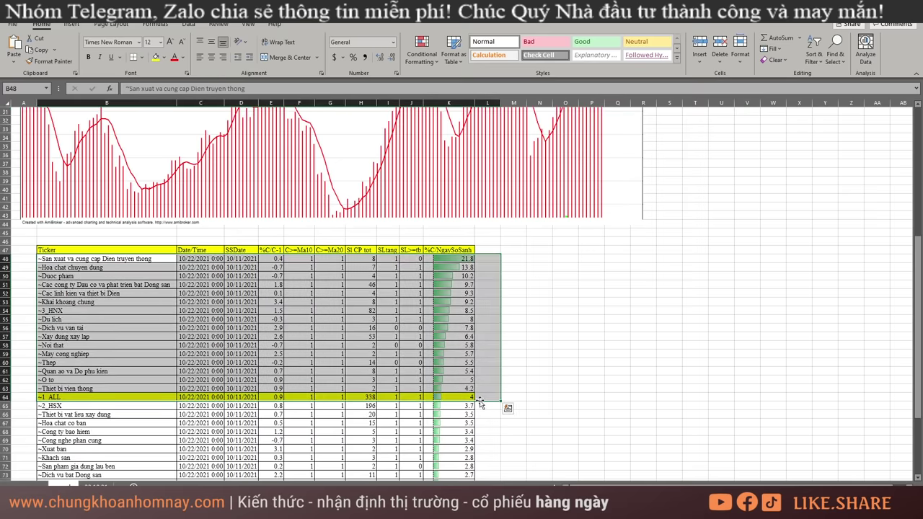
{"action": "scroll", "coordinate": [481, 400], "scroll_direction": "down", "scroll_amount": 3}
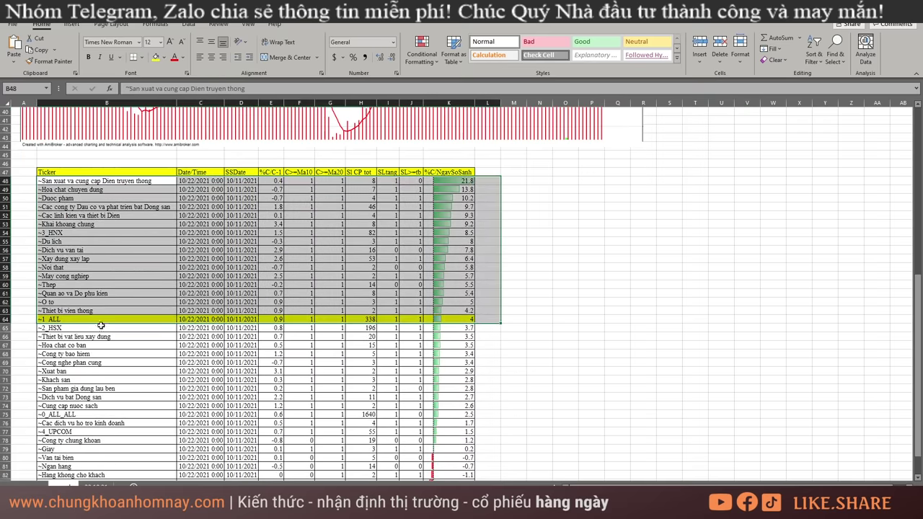
{"action": "left_click_drag", "start_coordinate": [101, 319], "coordinate": [496, 320]}
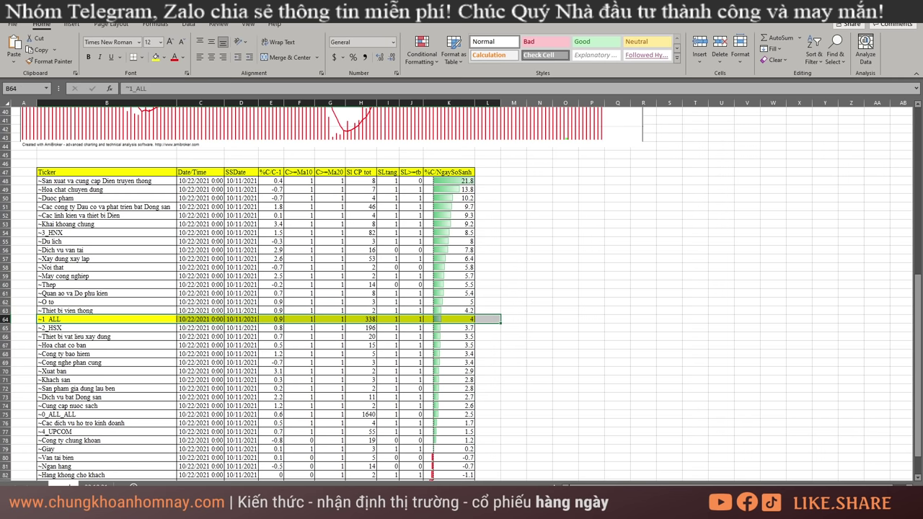
Step: Switch to AmiBroker and check the VNINDEX daily chart data at the 10/11/2021, 10/19/2021 and latest bars
{"action": "key", "text": "alt+Tab"}
{"action": "left_click", "coordinate": [772, 157]}
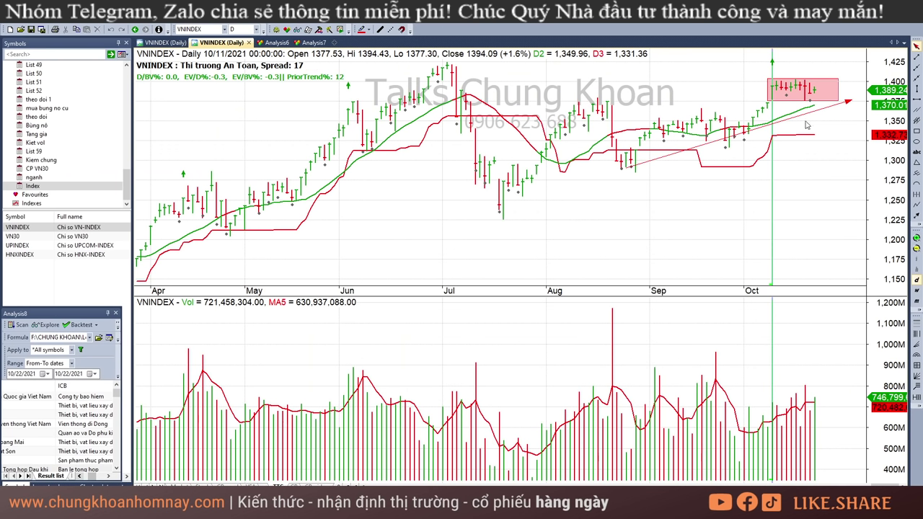
{"action": "left_click", "coordinate": [801, 162]}
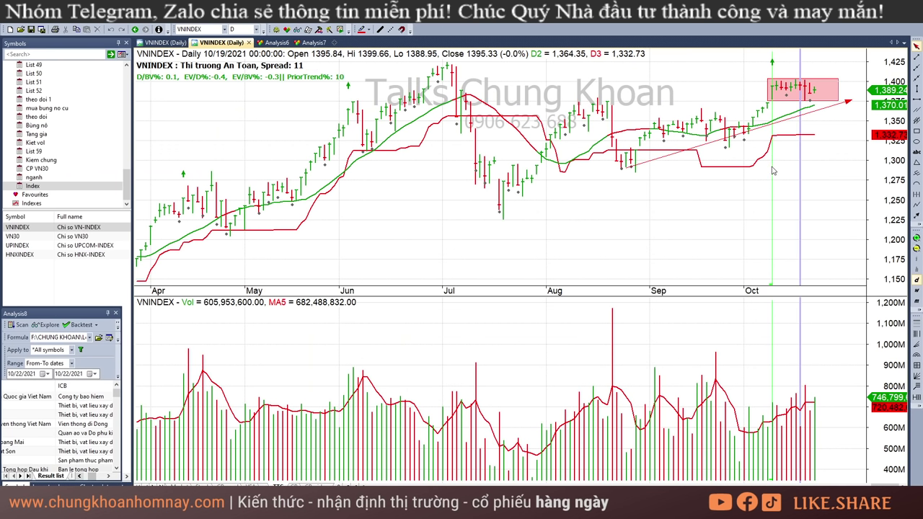
{"action": "left_click", "coordinate": [772, 170]}
{"action": "left_click", "coordinate": [830, 132]}
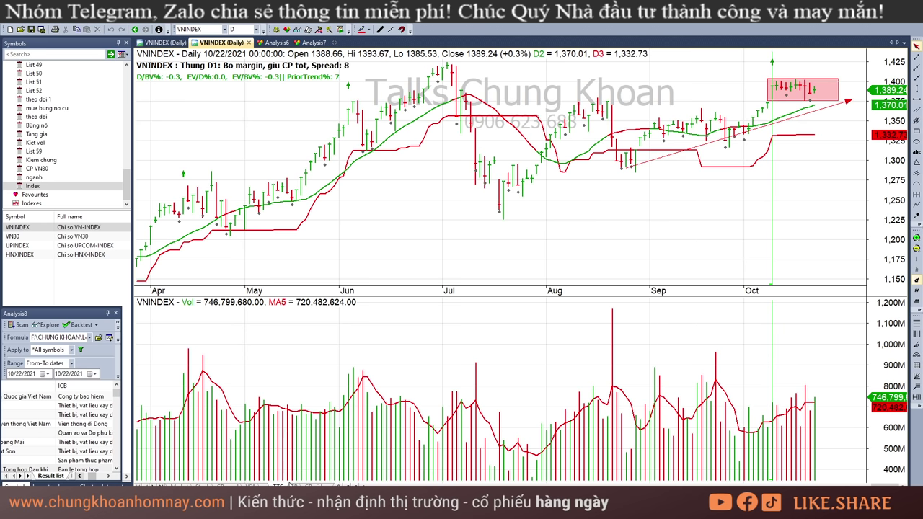
Step: Show VNINDEX in the MA10/MA20 comparison chart layout and inspect its 10/11/2021 and latest bars
{"action": "left_click", "coordinate": [291, 485]}
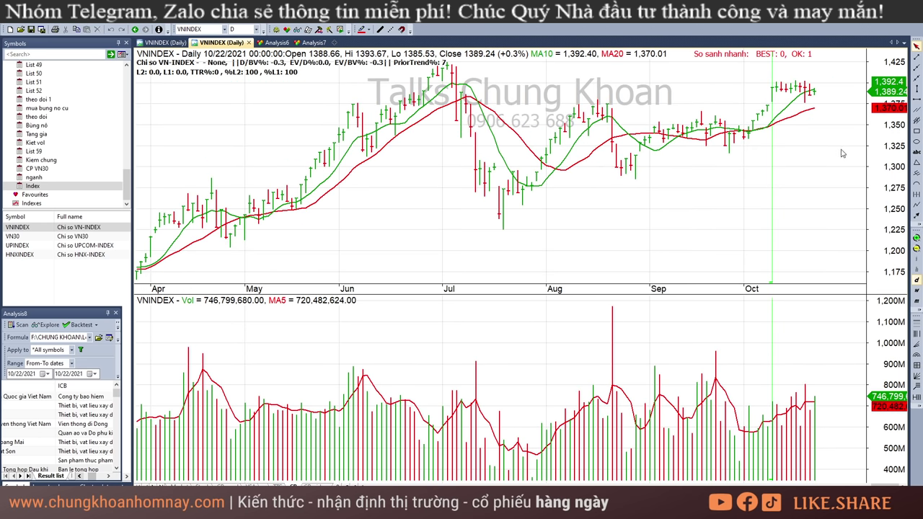
{"action": "left_click", "coordinate": [771, 153]}
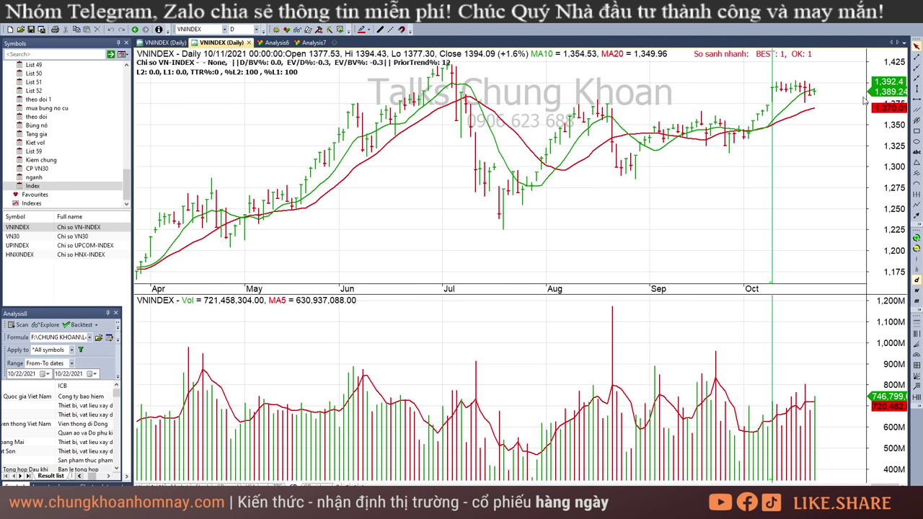
{"action": "left_click", "coordinate": [840, 103]}
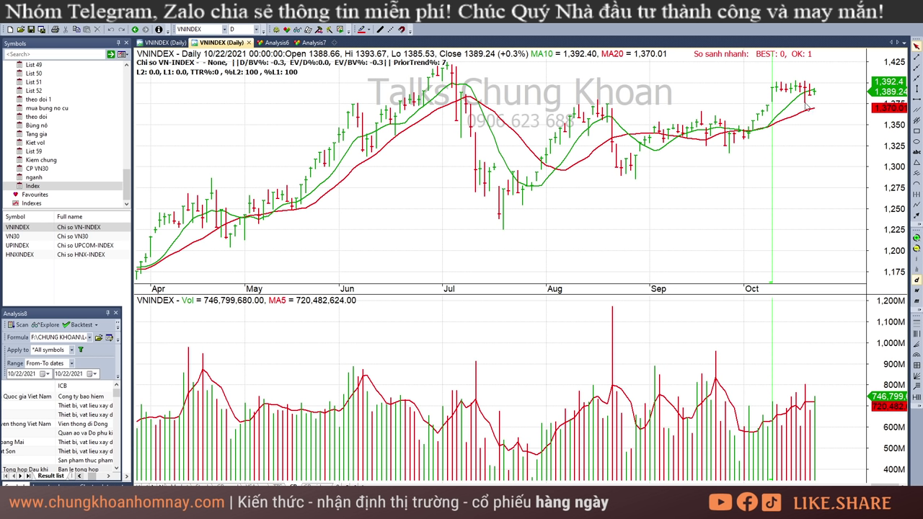
Step: Switch back to Excel and mark out the sector rows ranked from ~1_ALL upward for comparison
{"action": "key", "text": "alt+Tab"}
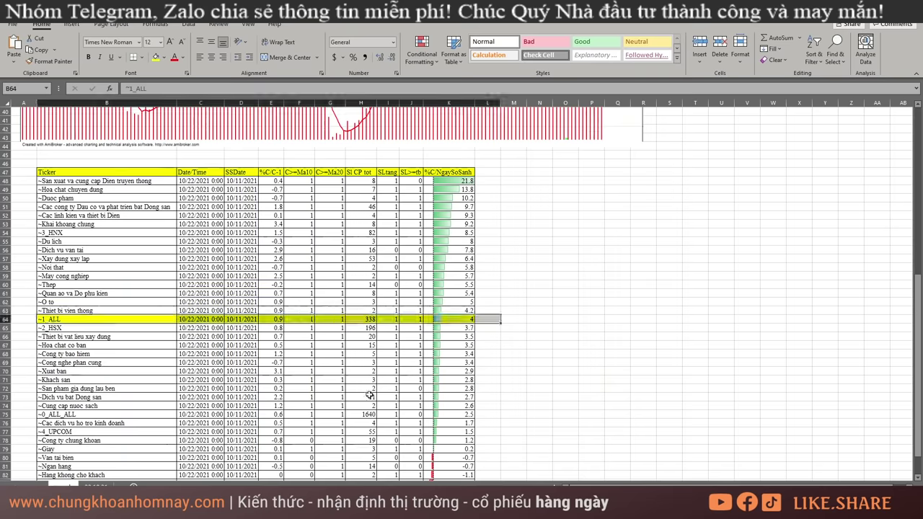
{"action": "left_click", "coordinate": [96, 380]}
{"action": "left_click", "coordinate": [82, 319]}
{"action": "mouse_move", "coordinate": [82, 319]}
{"action": "left_mouse_down"}
{"action": "mouse_move", "coordinate": [465, 317]}
{"action": "mouse_move", "coordinate": [467, 189]}
{"action": "left_mouse_up"}
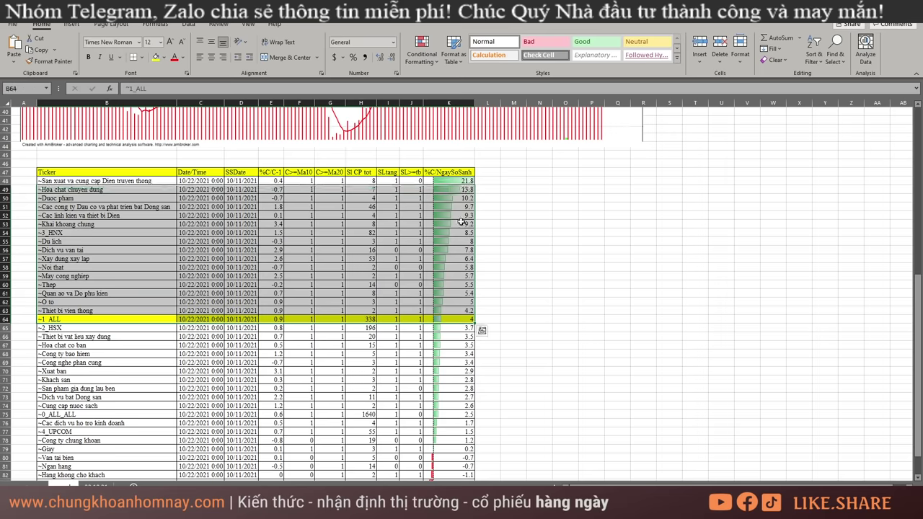
Step: Go through the outperforming sectors one by one, from ~Hoa chat chuyen dung down to ~May cong nghiep
{"action": "left_click", "coordinate": [127, 191]}
{"action": "left_click", "coordinate": [133, 200]}
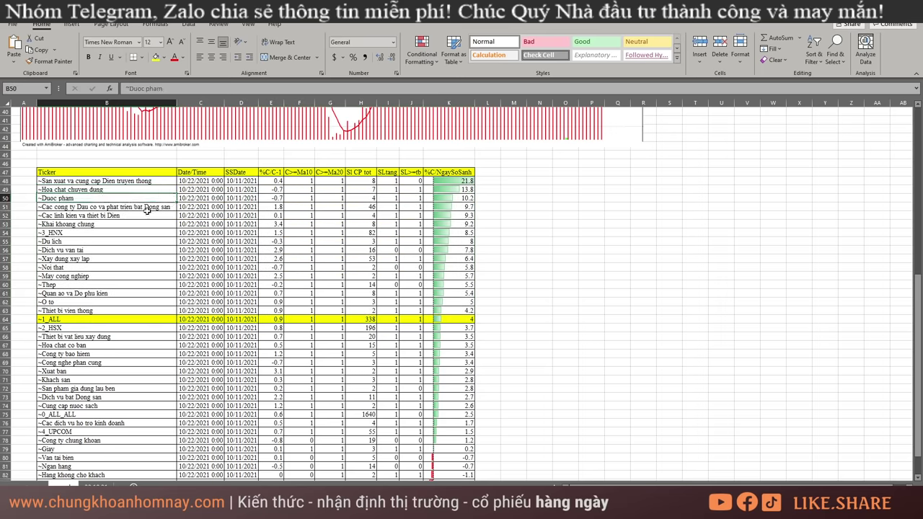
{"action": "left_click", "coordinate": [144, 208]}
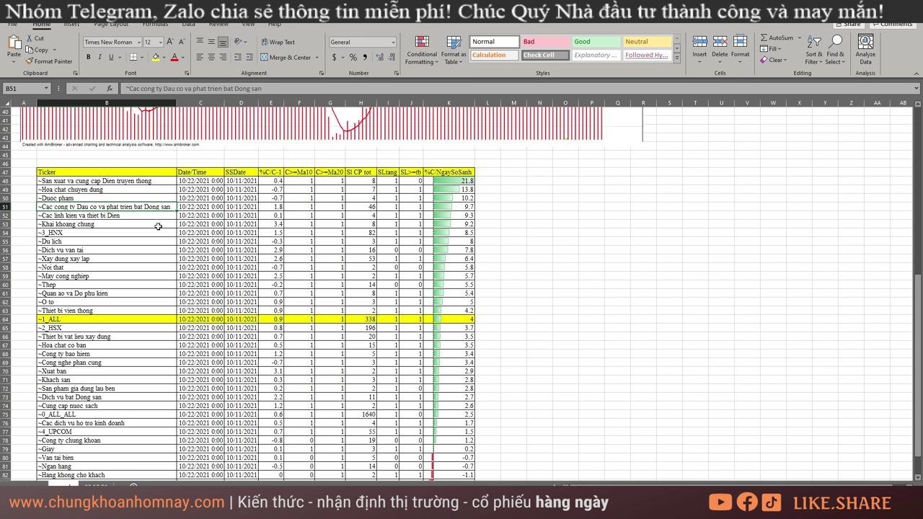
{"action": "left_click", "coordinate": [133, 224]}
{"action": "left_click", "coordinate": [112, 241]}
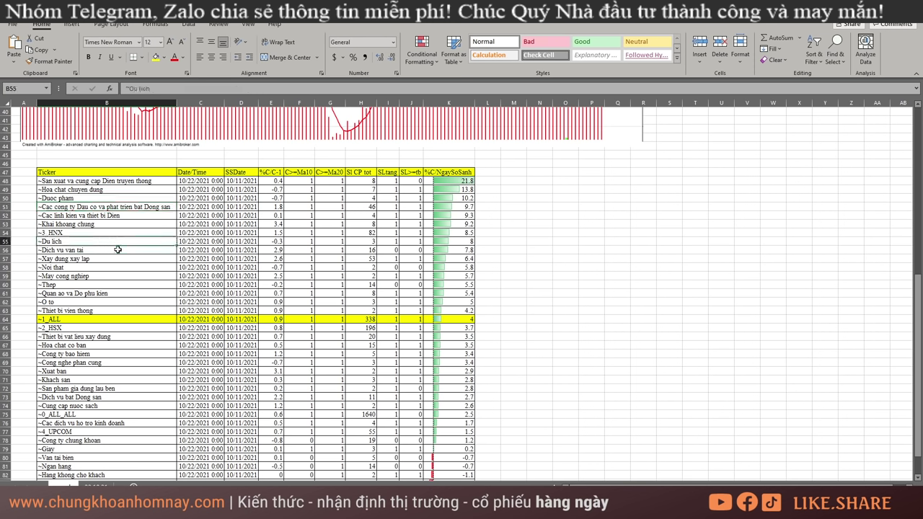
{"action": "left_click", "coordinate": [118, 249]}
{"action": "left_click", "coordinate": [112, 260]}
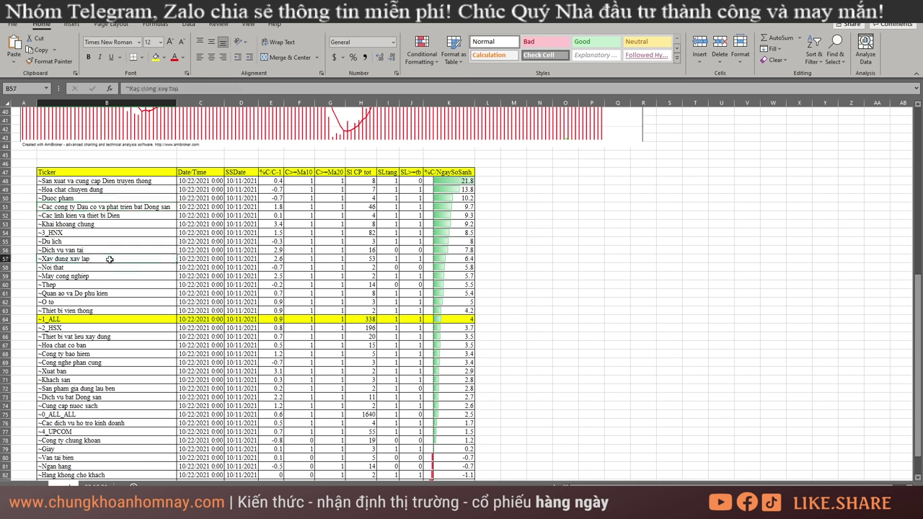
{"action": "left_click", "coordinate": [102, 268]}
{"action": "left_click", "coordinate": [120, 276]}
Step: Fill the ~Thep and ~Thiet bi vien thong ticker cells with yellow
{"action": "left_click", "coordinate": [131, 286]}
{"action": "left_click", "coordinate": [156, 57]}
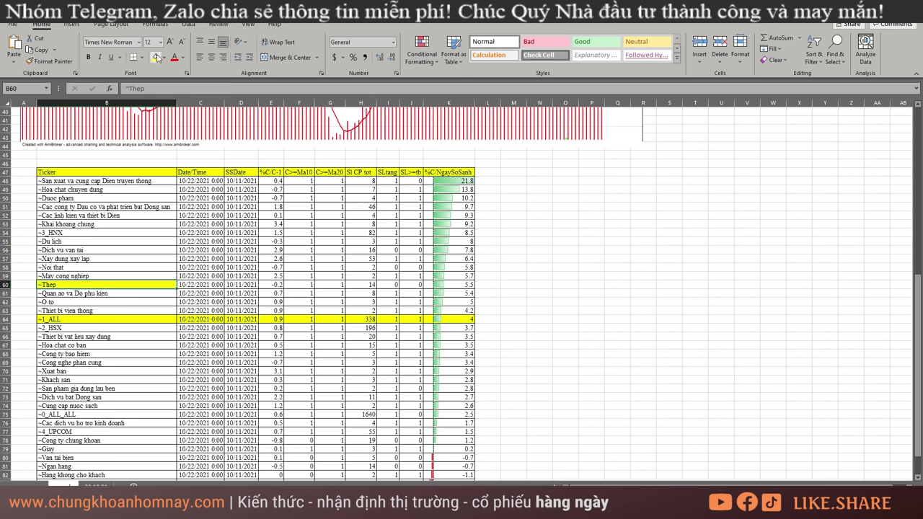
{"action": "left_click", "coordinate": [86, 303]}
{"action": "left_click", "coordinate": [112, 310]}
{"action": "left_click", "coordinate": [156, 57]}
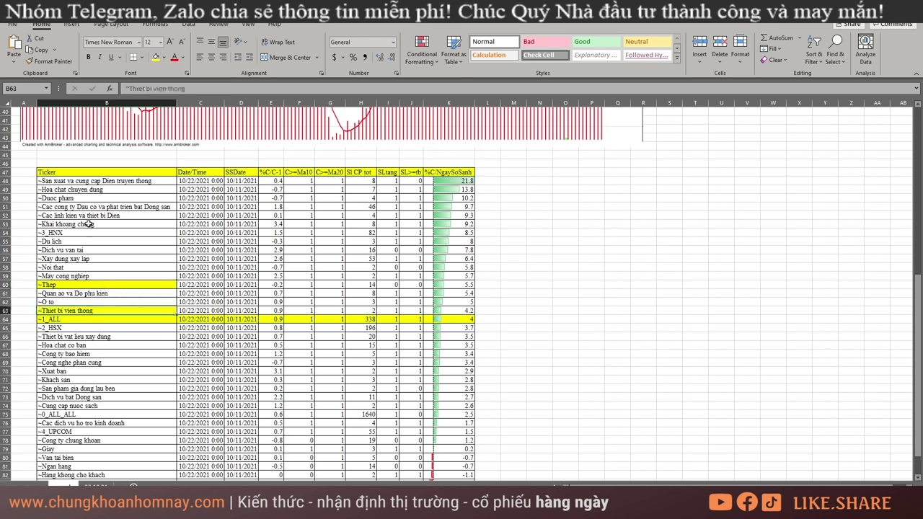
Step: Fill the ~San xuat va cung cap Dien truyen thong and ~Hoa chat chuyen dung cells with yellow
{"action": "left_click", "coordinate": [94, 197]}
{"action": "left_click_drag", "start_coordinate": [92, 183], "coordinate": [93, 191]}
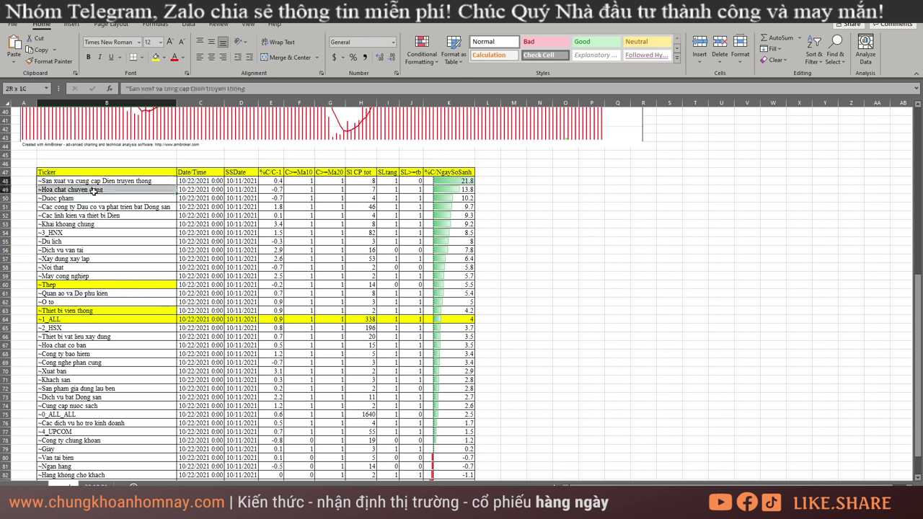
{"action": "left_click", "coordinate": [156, 57]}
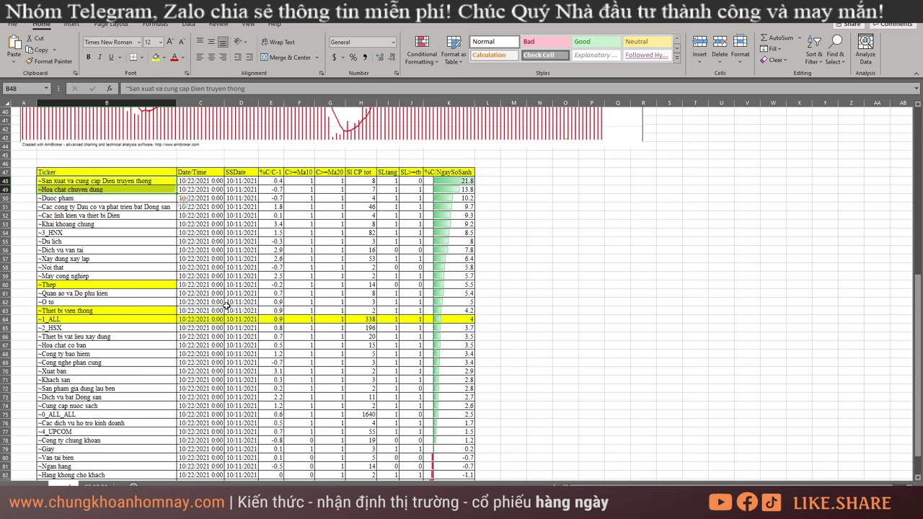
Step: Compare the sector rows above ~1_ALL with the rows below it, from ~2_HSX down to ~Nong san
{"action": "left_click", "coordinate": [87, 180]}
{"action": "left_click_drag", "start_coordinate": [87, 181], "coordinate": [450, 314]}
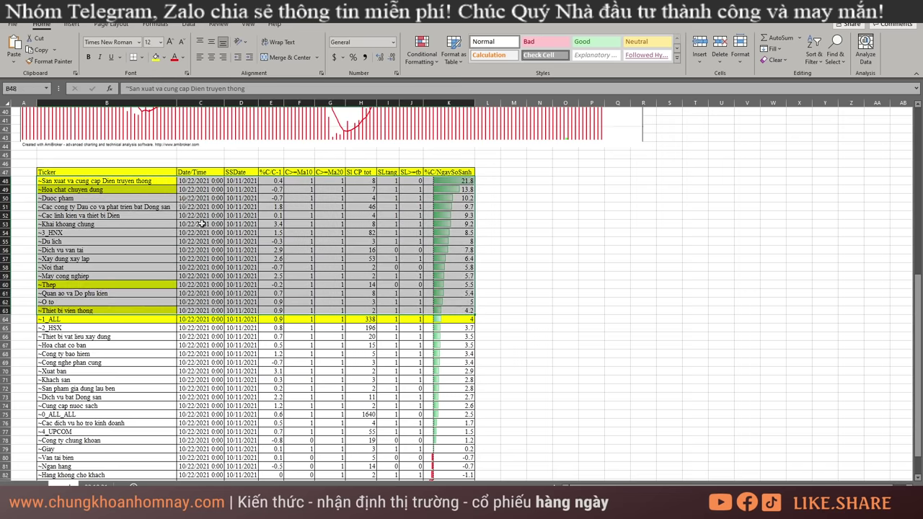
{"action": "scroll", "coordinate": [229, 273], "scroll_direction": "down", "scroll_amount": 4}
{"action": "left_click_drag", "start_coordinate": [166, 224], "coordinate": [424, 401]}
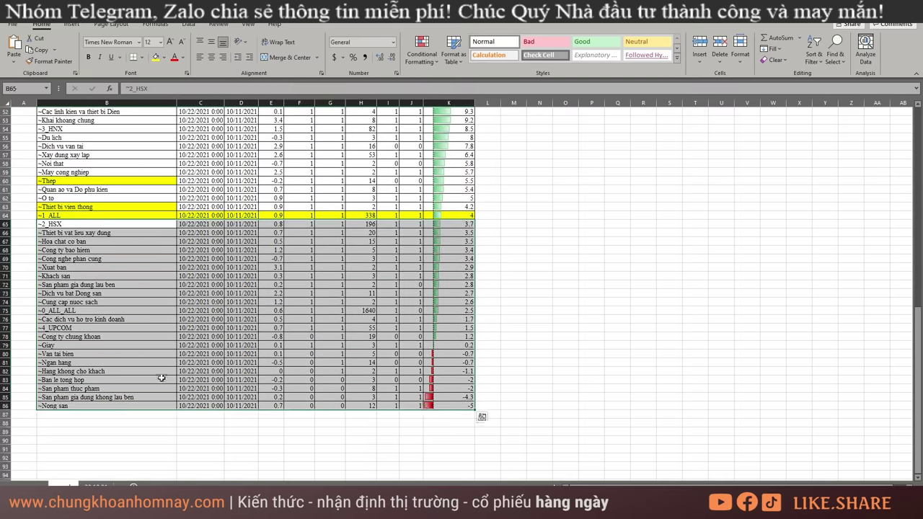
Step: Fill the ticker cells from ~Cong ty chung khoan through ~Ngan hang, plus ~Hoa chat co ban and ~Cong ty bao hiem, with yellow
{"action": "left_click_drag", "start_coordinate": [105, 362], "coordinate": [93, 336]}
{"action": "left_click", "coordinate": [155, 57]}
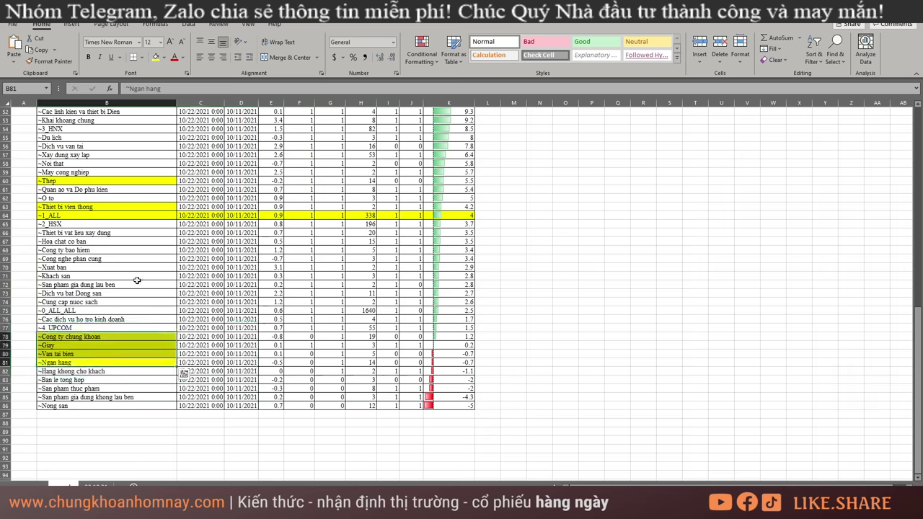
{"action": "left_click", "coordinate": [97, 242]}
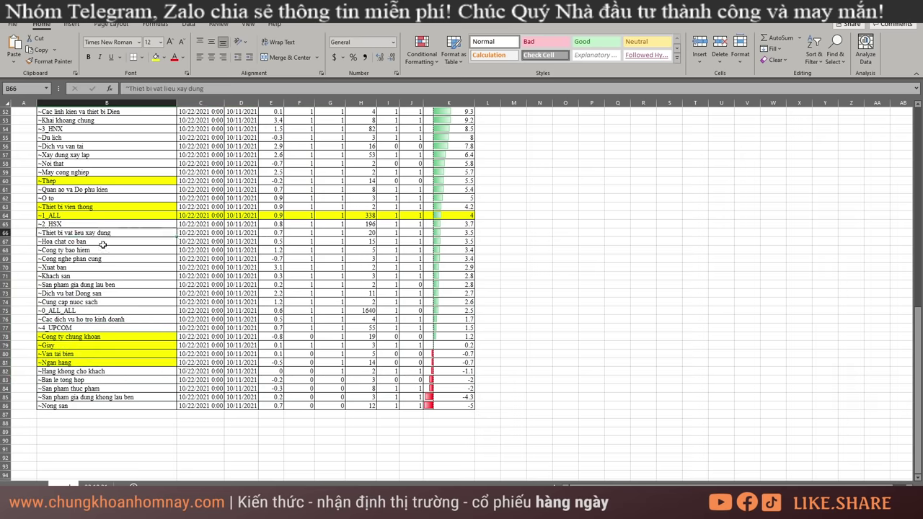
{"action": "left_click", "coordinate": [116, 284]}
{"action": "left_click_drag", "start_coordinate": [99, 243], "coordinate": [100, 252]}
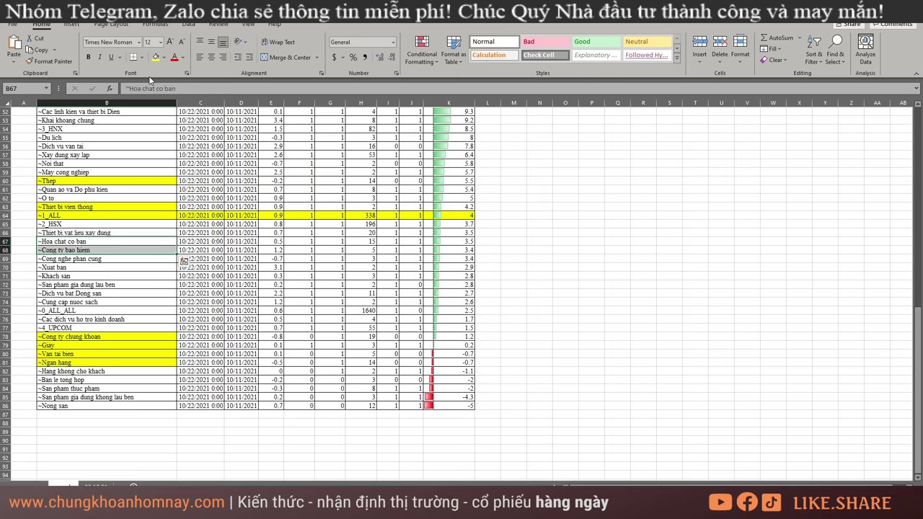
{"action": "left_click", "coordinate": [155, 57]}
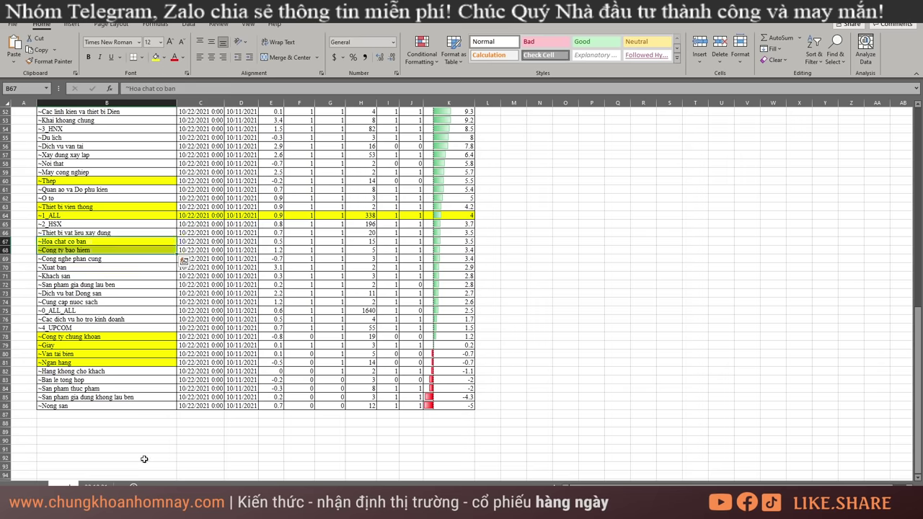
Step: Switch to AmiBroker and view the UPINDEX, VN30 and VNINDEX charts in turn
{"action": "key", "text": "alt+Tab"}
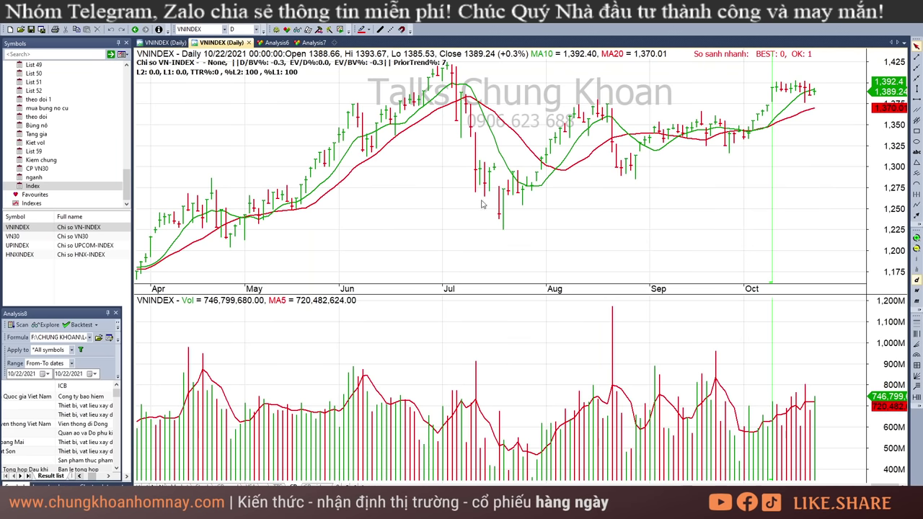
{"action": "left_click", "coordinate": [74, 246]}
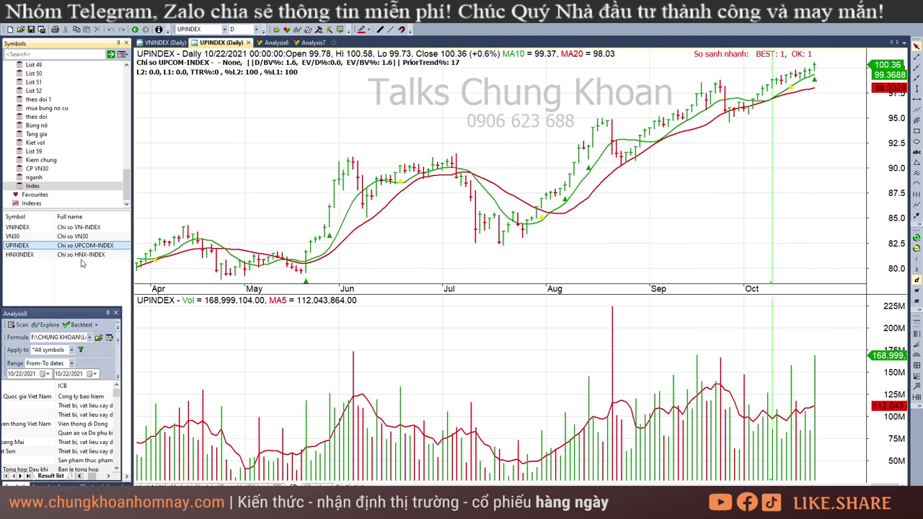
{"action": "left_click", "coordinate": [74, 238]}
{"action": "left_click", "coordinate": [75, 227]}
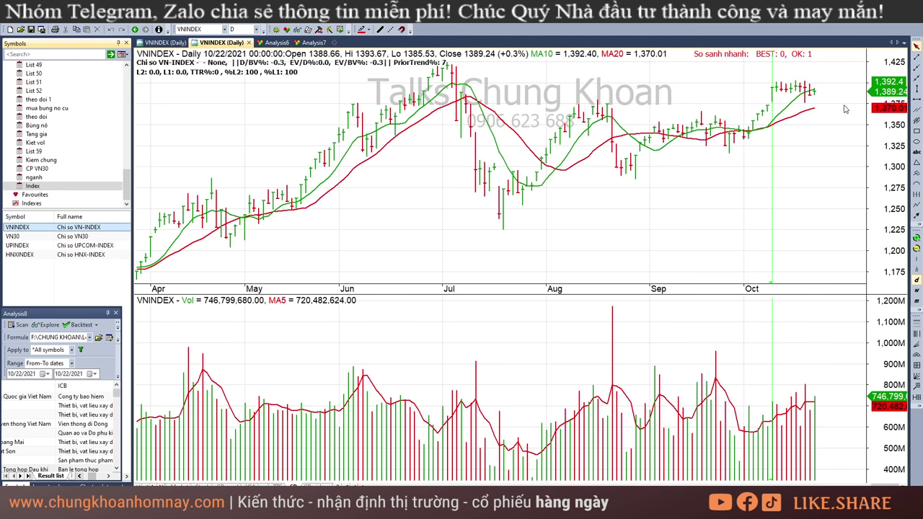
Step: Return to Excel and review the ~1_ALL chart and the sector table from its header down to ~2_HSX
{"action": "key", "text": "alt+Tab"}
{"action": "scroll", "coordinate": [482, 223], "scroll_direction": "up", "scroll_amount": 10}
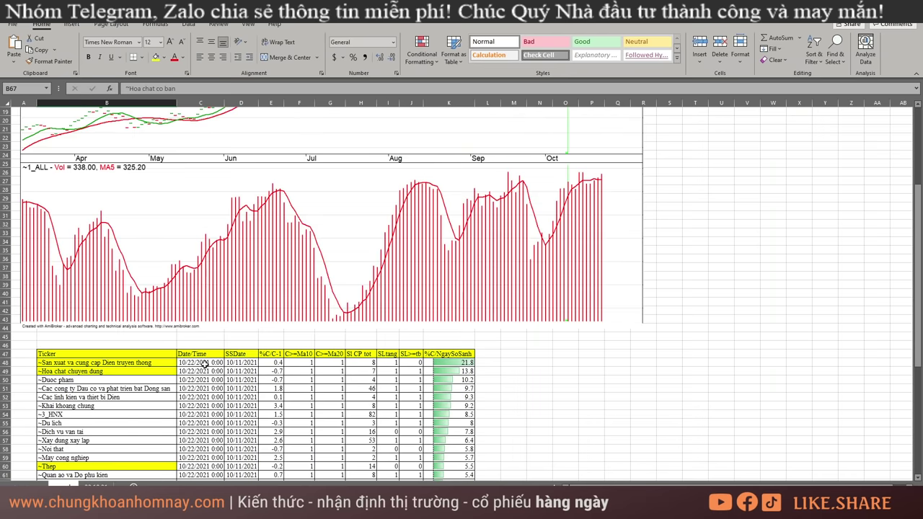
{"action": "scroll", "coordinate": [422, 227], "scroll_direction": "up", "scroll_amount": 6}
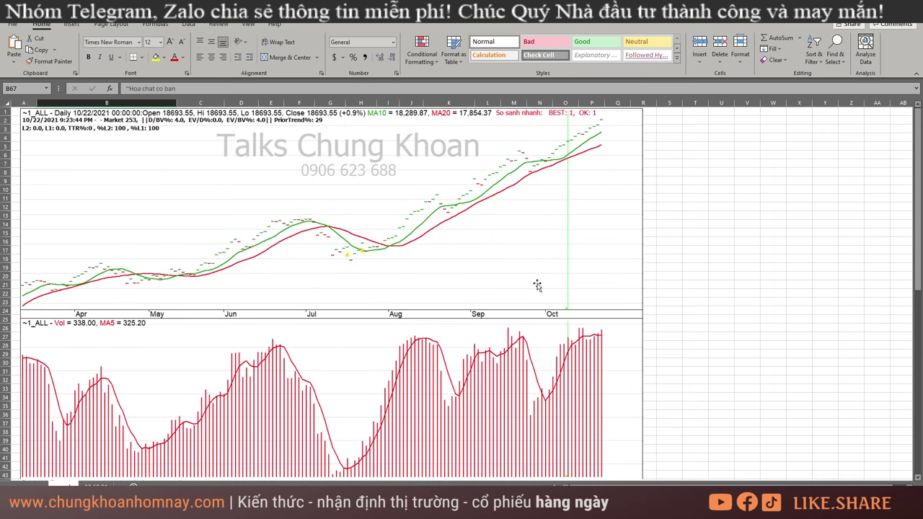
{"action": "scroll", "coordinate": [593, 284], "scroll_direction": "down", "scroll_amount": 9}
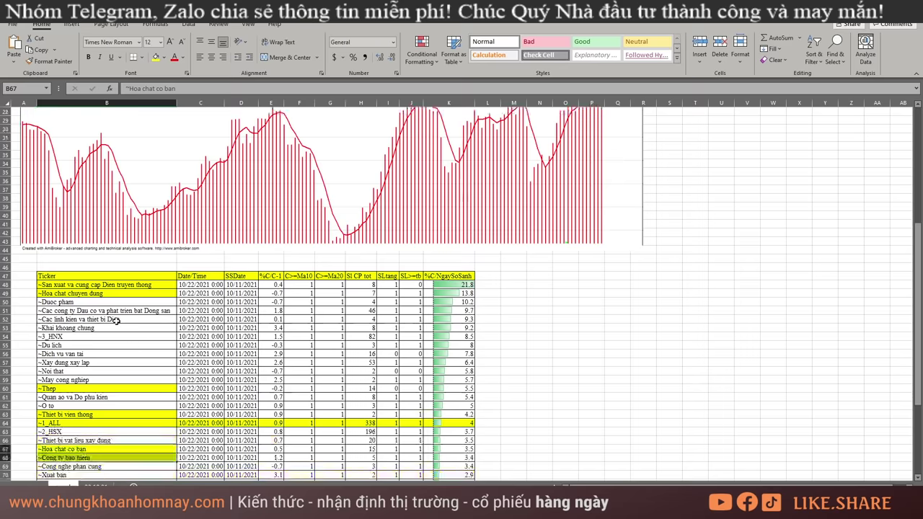
{"action": "left_click_drag", "start_coordinate": [103, 276], "coordinate": [453, 435]}
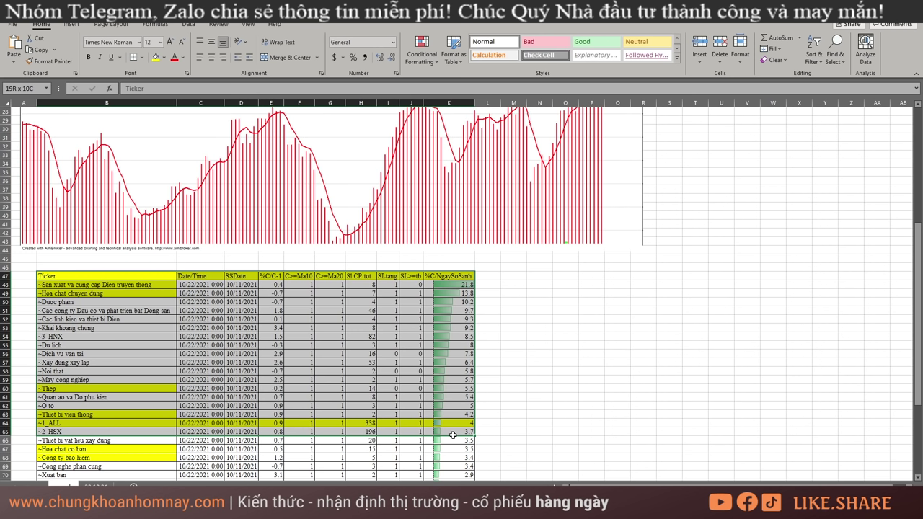
{"action": "left_click_drag", "start_coordinate": [452, 435], "coordinate": [454, 437]}
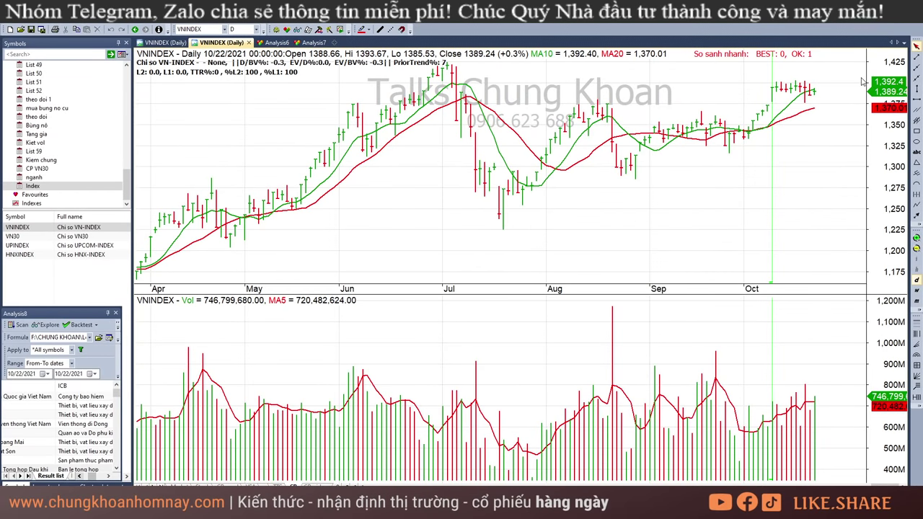
Step: Read the MA10 and MA20 values at the 10/22/2021 bar of the VNINDEX chart in AmiBroker
{"action": "mouse_move", "coordinate": [847, 81]}
{"action": "mouse_move", "coordinate": [800, 111]}
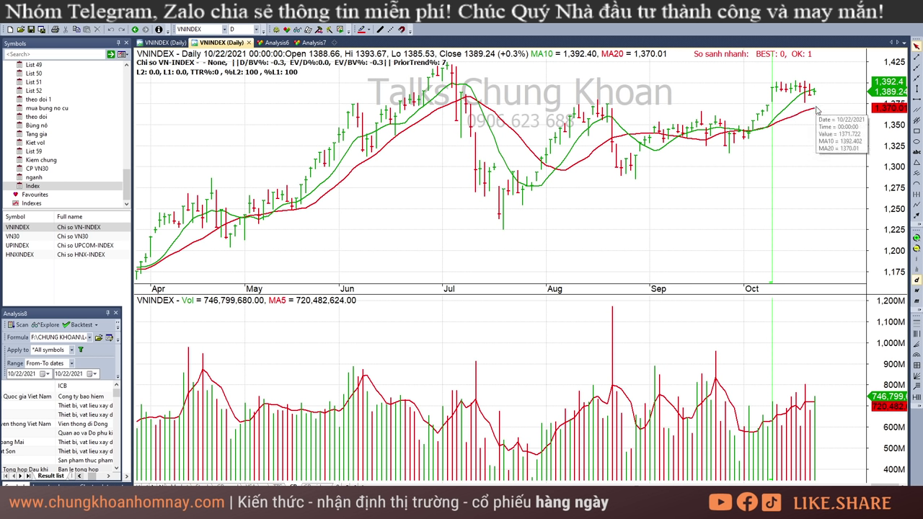
Step: Examine the VNINDEX chart around the 10/13/2021 and 10/14/2021 bars against its moving averages, and check the Excel sector table
{"action": "mouse_move", "coordinate": [527, 231]}
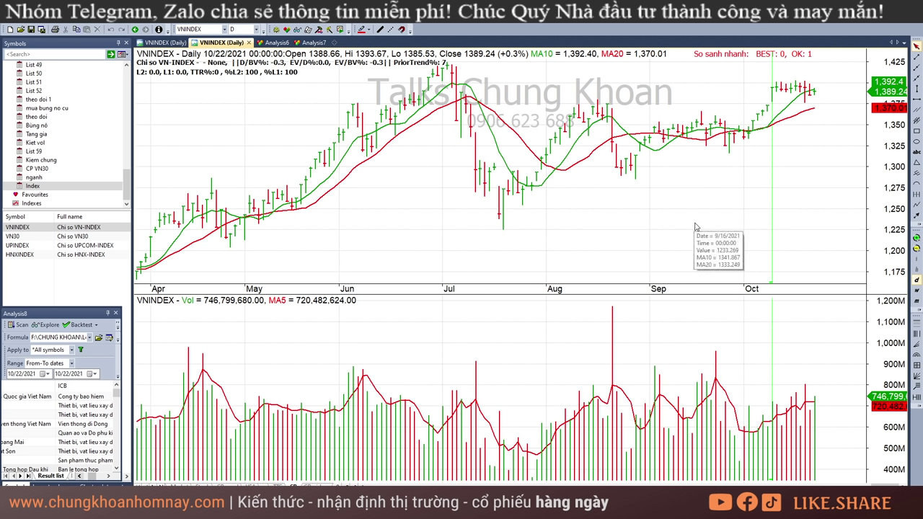
{"action": "mouse_move", "coordinate": [760, 178]}
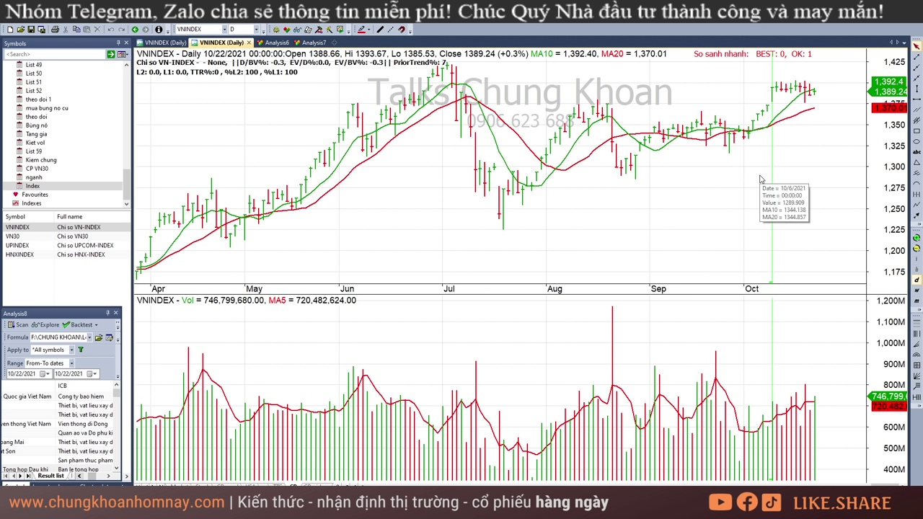
{"action": "mouse_move", "coordinate": [285, 355]}
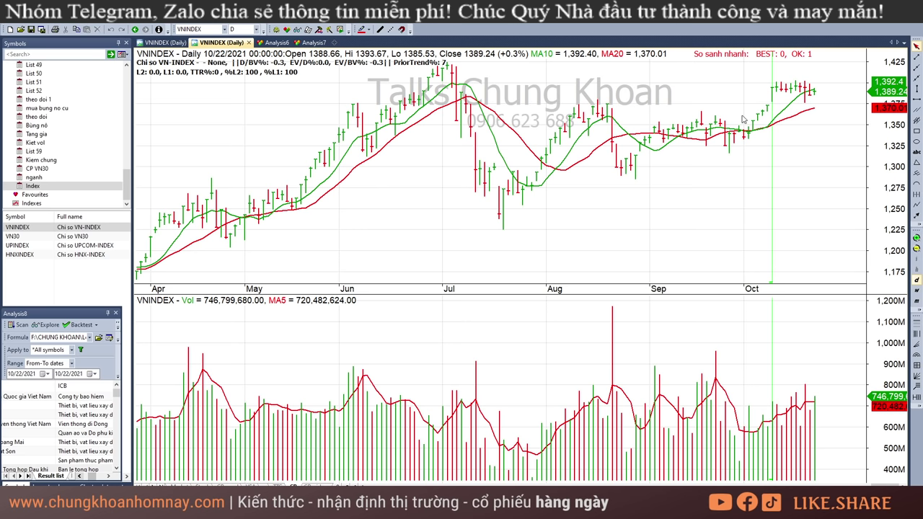
{"action": "left_click", "coordinate": [782, 98]}
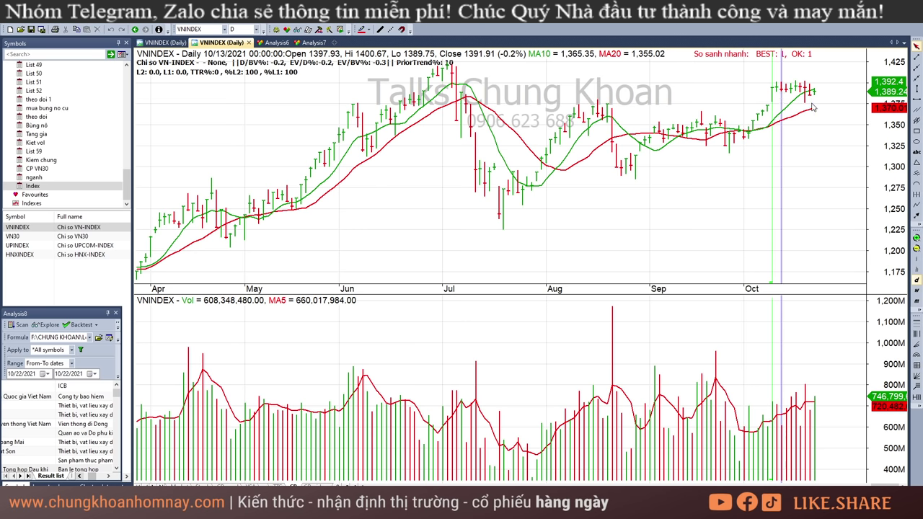
{"action": "left_click", "coordinate": [814, 105]}
{"action": "left_click", "coordinate": [786, 92]}
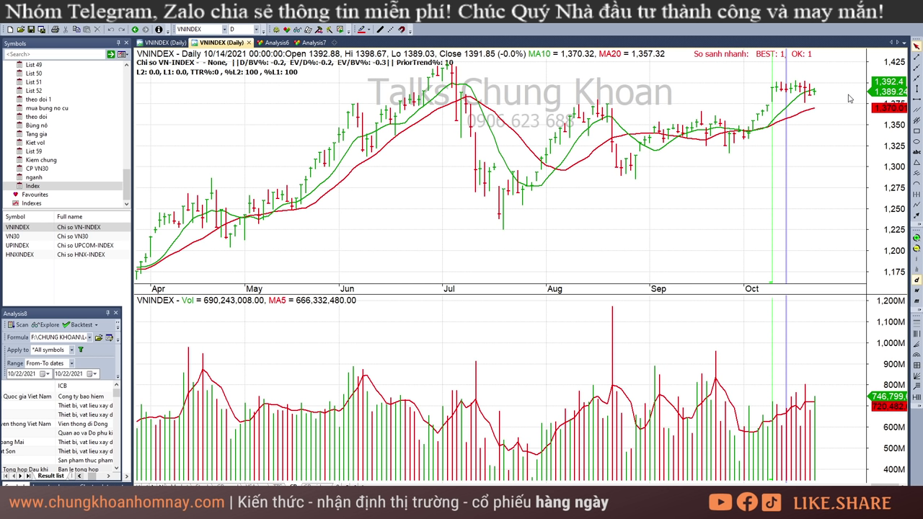
{"action": "mouse_move", "coordinate": [848, 99]}
{"action": "mouse_move", "coordinate": [807, 114]}
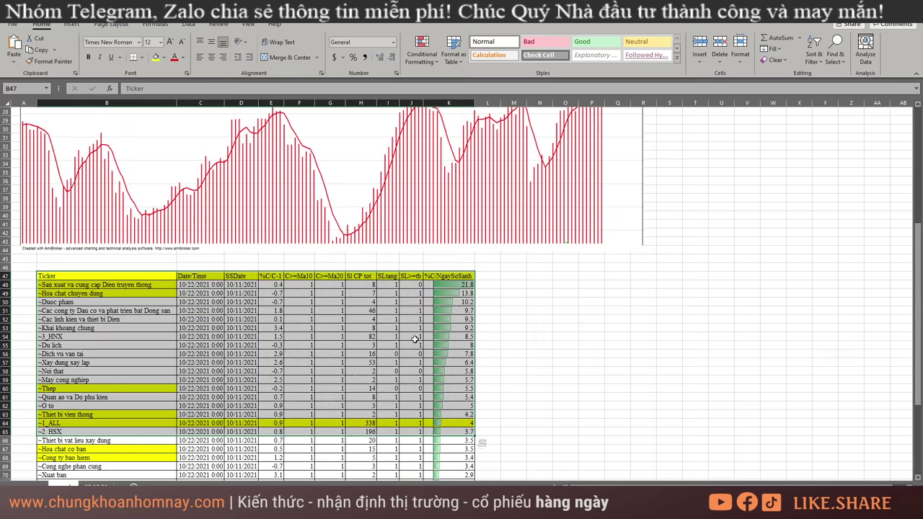
{"action": "scroll", "coordinate": [171, 393], "scroll_direction": "down", "scroll_amount": 5}
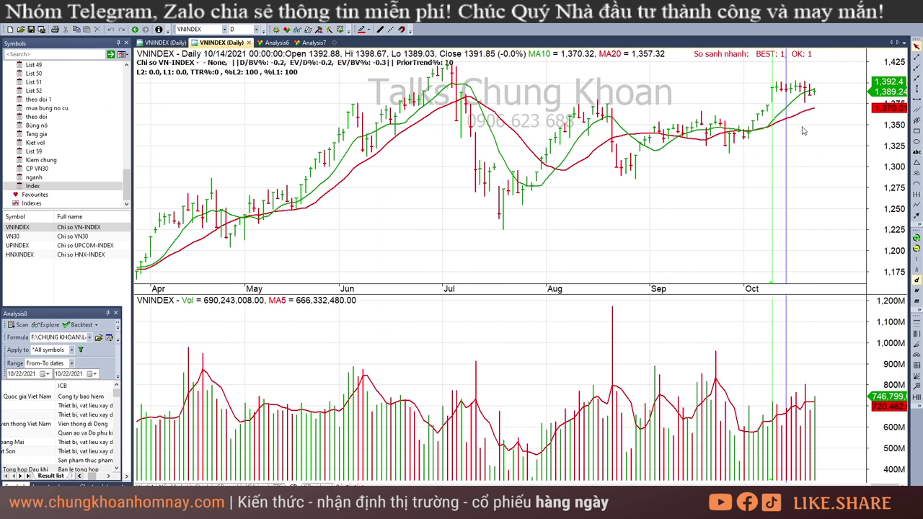
{"action": "mouse_move", "coordinate": [795, 128]}
Step: Switch to the daily stock list in Excel and filter the CP bùng nổ column to show only 1
{"action": "key", "text": "alt+Tab"}
{"action": "left_click", "coordinate": [280, 204]}
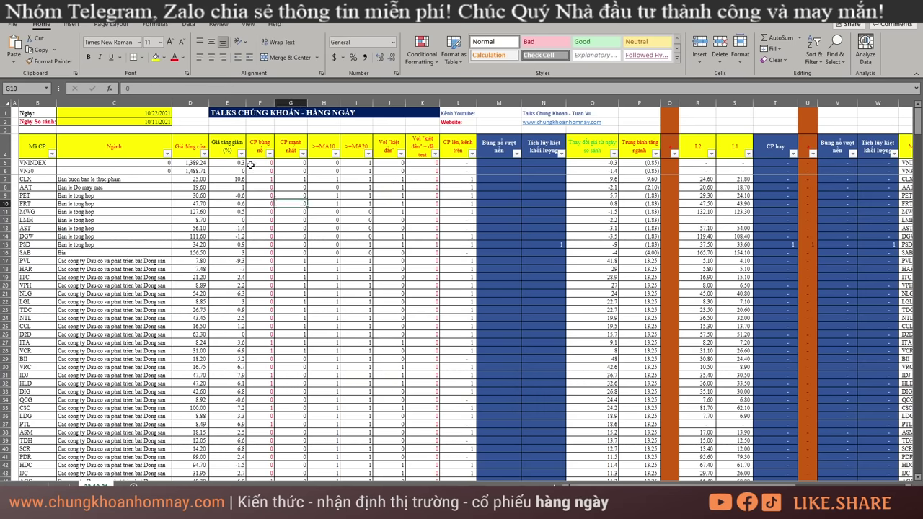
{"action": "left_click", "coordinate": [422, 179]}
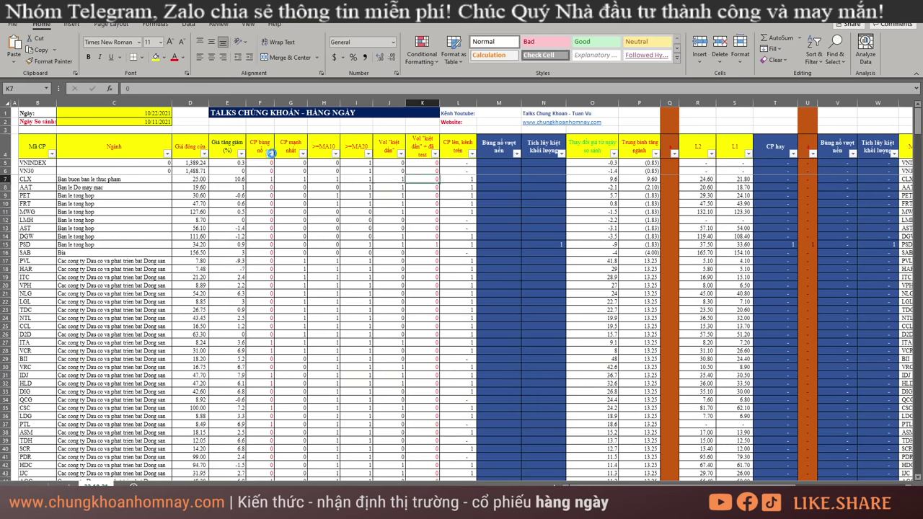
{"action": "left_click", "coordinate": [271, 153]}
{"action": "left_click", "coordinate": [175, 266]}
{"action": "left_click", "coordinate": [178, 284]}
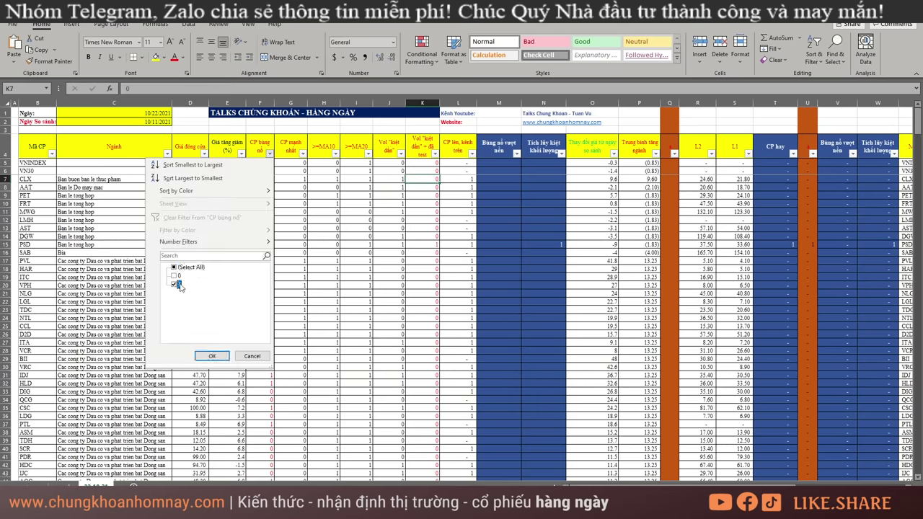
{"action": "left_click", "coordinate": [212, 355]}
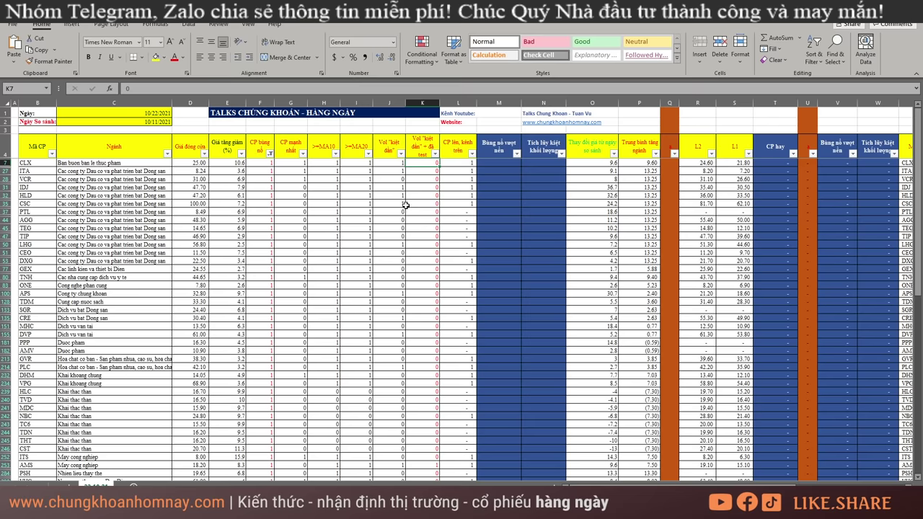
Step: Review the filtered stock list, noting the CP bùng nổ column, the real-estate developer rows and the Khai thac than rows
{"action": "scroll", "coordinate": [405, 206], "scroll_direction": "down", "scroll_amount": 20}
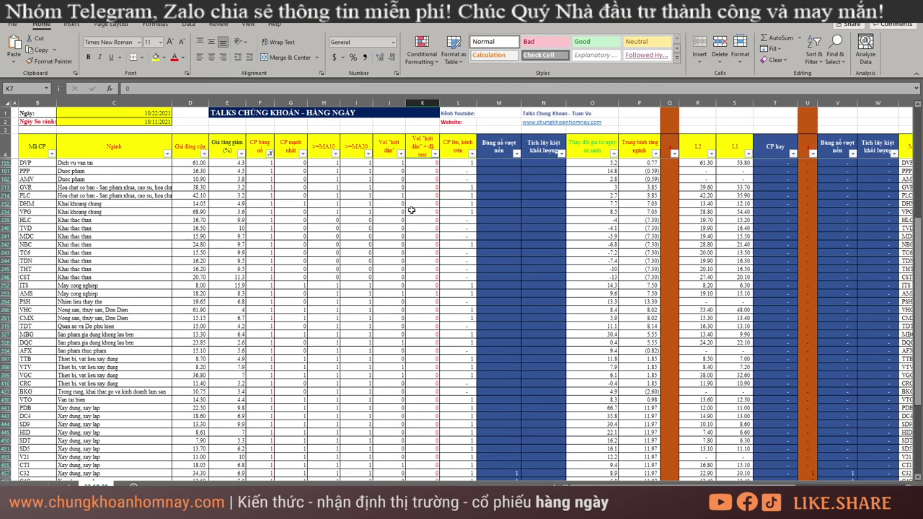
{"action": "scroll", "coordinate": [413, 210], "scroll_direction": "up", "scroll_amount": 10}
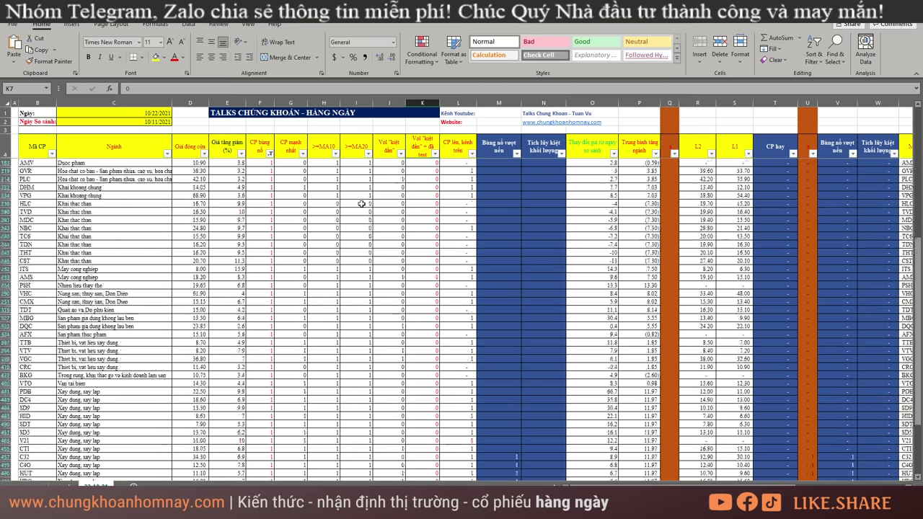
{"action": "left_click", "coordinate": [259, 103]}
{"action": "scroll", "coordinate": [275, 156], "scroll_direction": "up", "scroll_amount": 4}
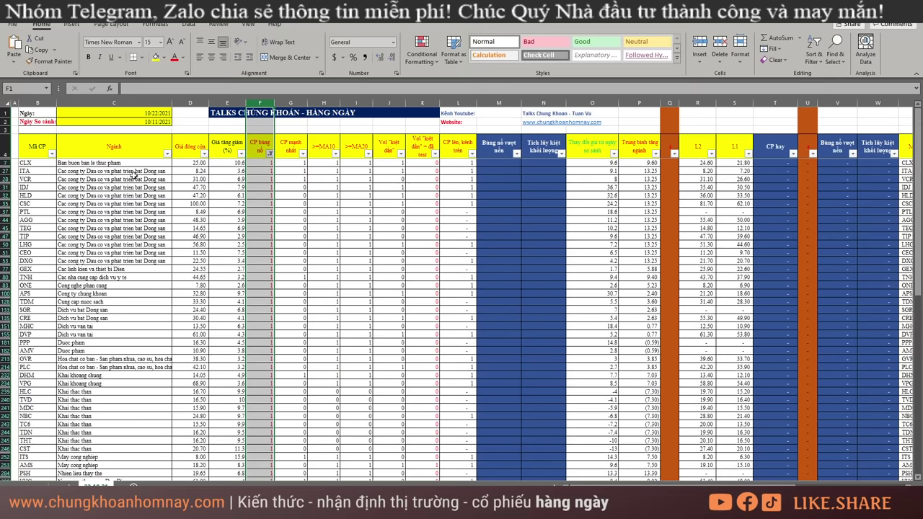
{"action": "left_click_drag", "start_coordinate": [133, 178], "coordinate": [238, 253]}
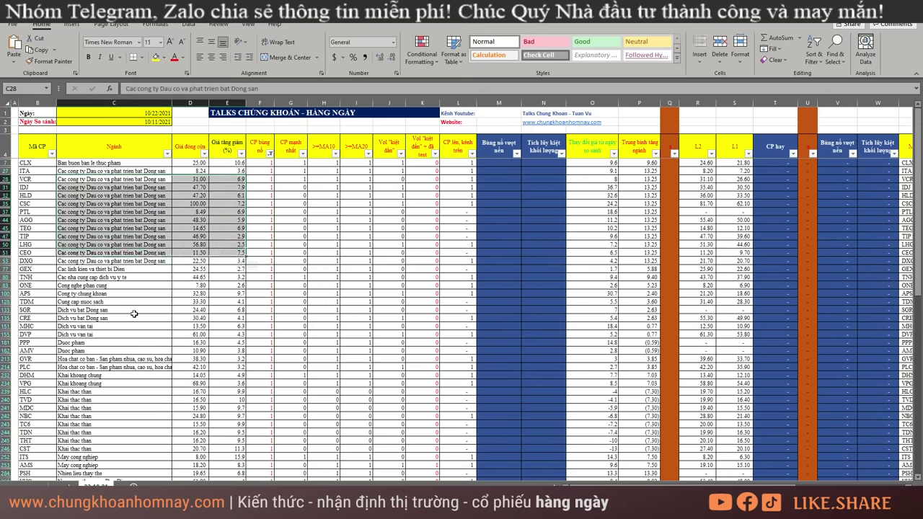
{"action": "scroll", "coordinate": [120, 352], "scroll_direction": "down", "scroll_amount": 2}
{"action": "left_click_drag", "start_coordinate": [115, 334], "coordinate": [203, 390]}
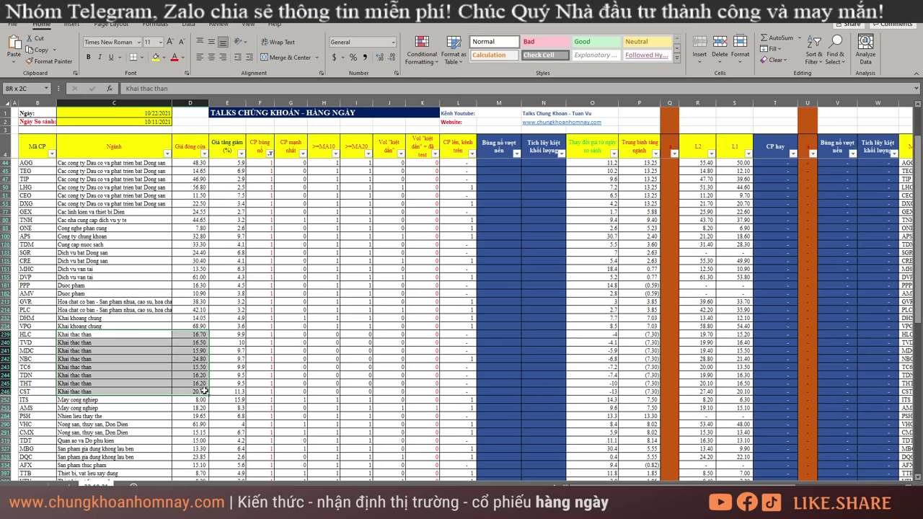
Step: Review the Hoa chat co ban, Thiet bi vat lieu xay dung and Xay dung xay lap rows in the filtered list
{"action": "left_click_drag", "start_coordinate": [128, 303], "coordinate": [155, 317]}
{"action": "scroll", "coordinate": [161, 399], "scroll_direction": "down", "scroll_amount": 2}
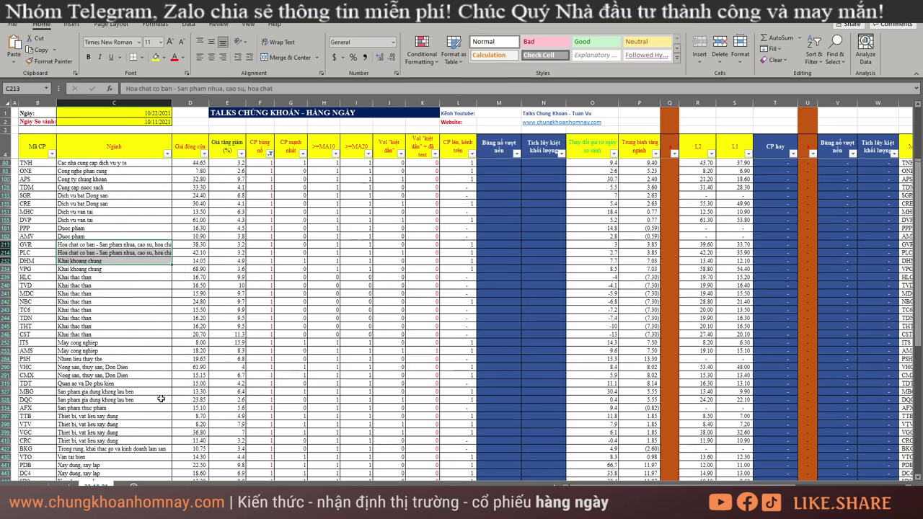
{"action": "left_click", "coordinate": [134, 297]}
{"action": "left_click", "coordinate": [137, 360]}
{"action": "left_click_drag", "start_coordinate": [137, 405], "coordinate": [171, 434]}
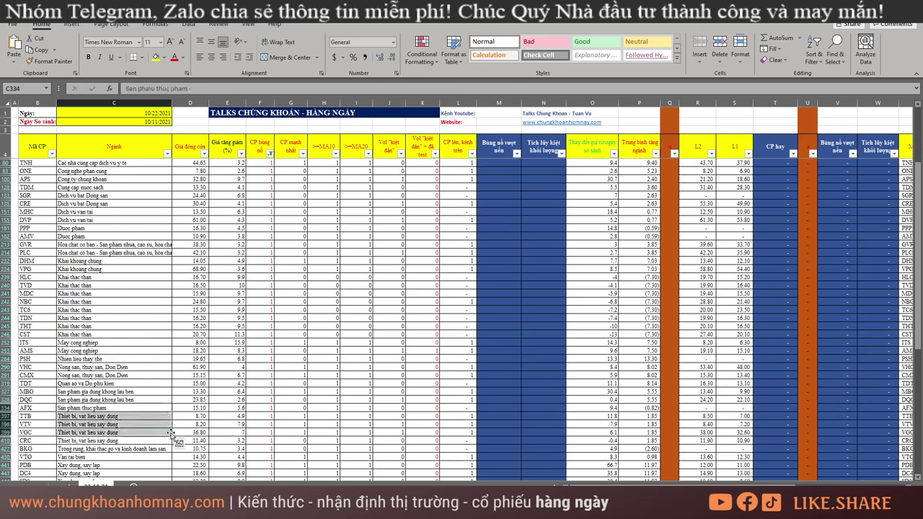
{"action": "scroll", "coordinate": [171, 431], "scroll_direction": "down", "scroll_amount": 7}
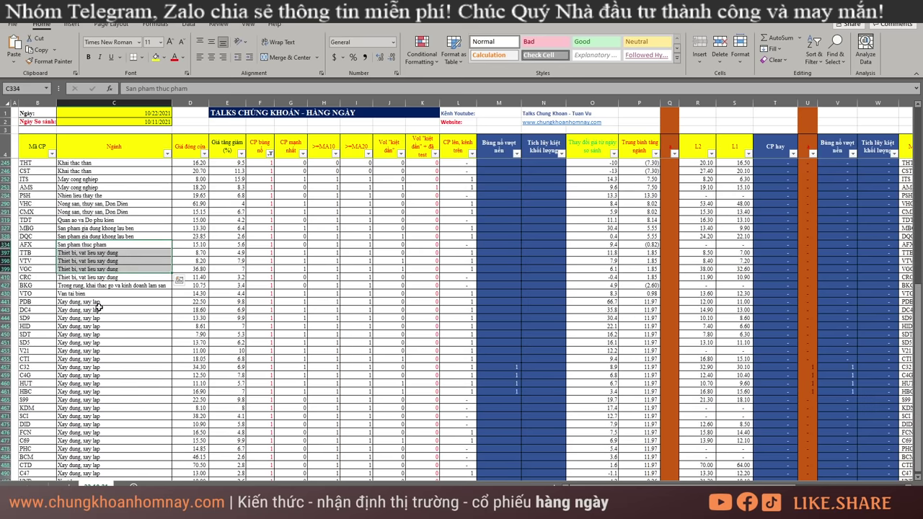
{"action": "left_click_drag", "start_coordinate": [99, 309], "coordinate": [177, 457]}
{"action": "scroll", "coordinate": [177, 456], "scroll_direction": "down", "scroll_amount": 3}
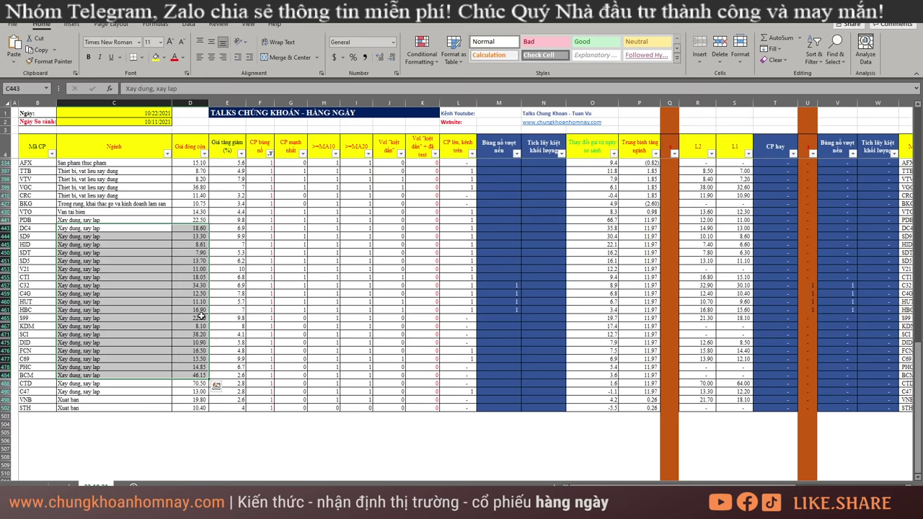
Step: Recheck the real-estate developer, Khai thac than and Xay dung xay lap groups from the start of the filtered list
{"action": "scroll", "coordinate": [258, 333], "scroll_direction": "up", "scroll_amount": 13}
{"action": "scroll", "coordinate": [137, 210], "scroll_direction": "up", "scroll_amount": 2}
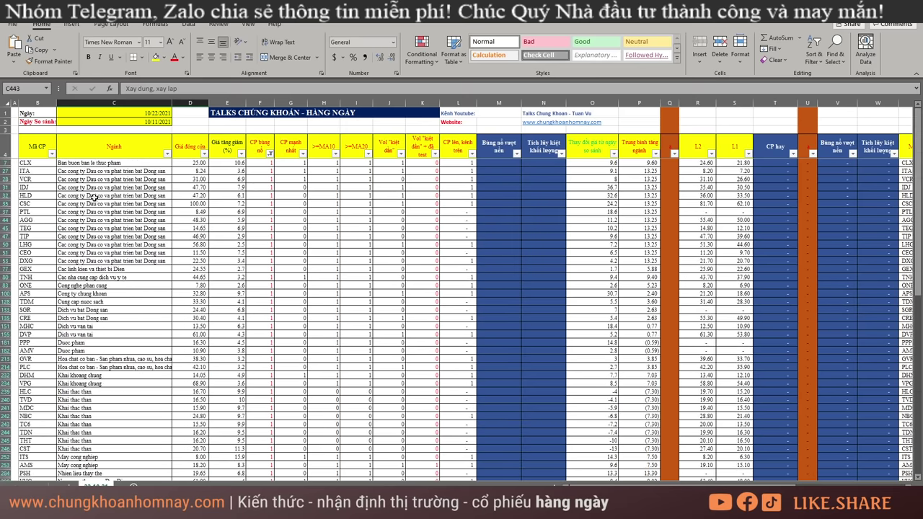
{"action": "left_click_drag", "start_coordinate": [92, 185], "coordinate": [200, 265]}
{"action": "scroll", "coordinate": [137, 273], "scroll_direction": "down", "scroll_amount": 4}
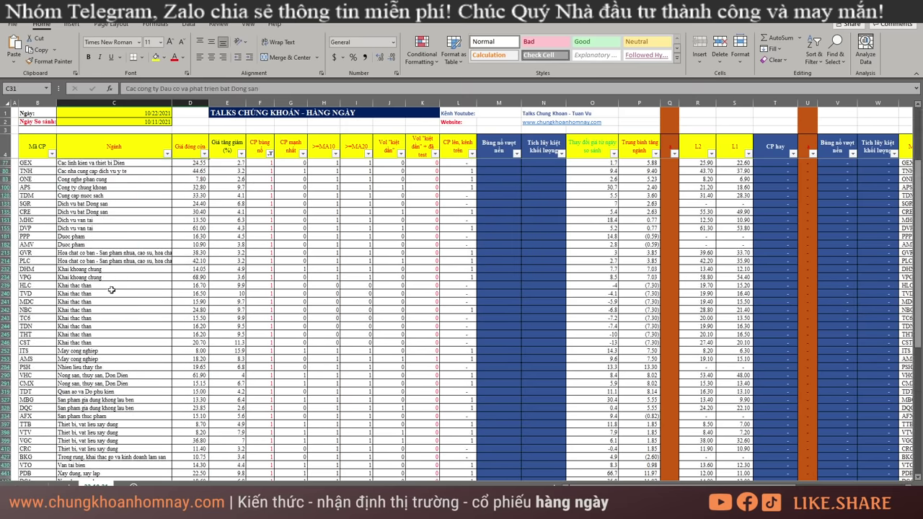
{"action": "left_click_drag", "start_coordinate": [109, 288], "coordinate": [189, 347]}
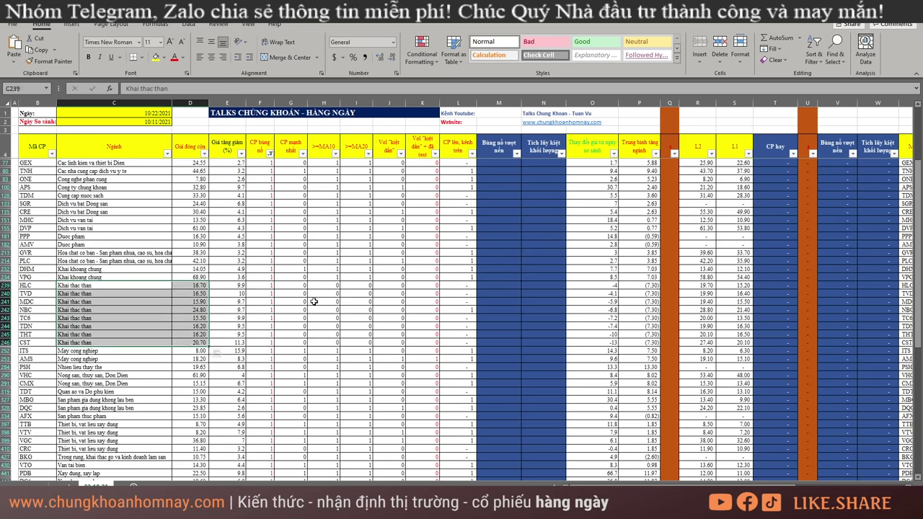
{"action": "left_click_drag", "start_coordinate": [124, 287], "coordinate": [169, 344]}
{"action": "scroll", "coordinate": [152, 339], "scroll_direction": "down", "scroll_amount": 8}
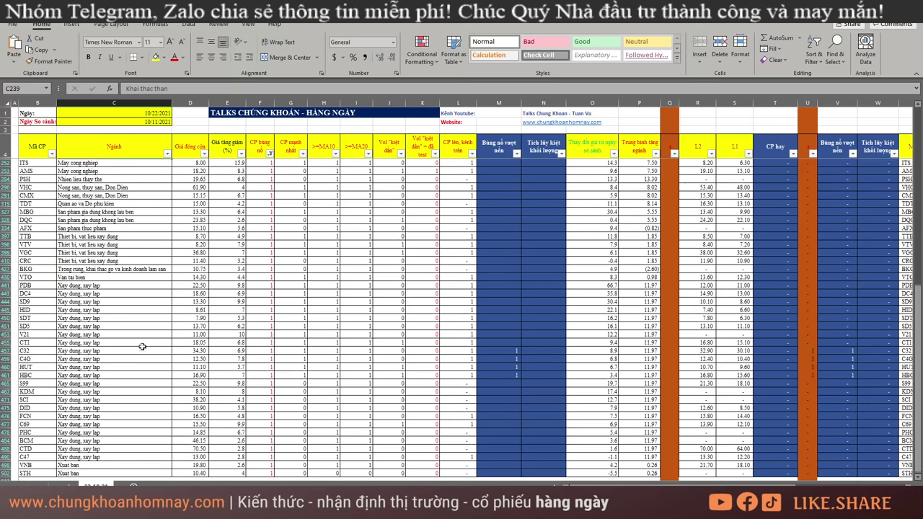
{"action": "left_click_drag", "start_coordinate": [108, 291], "coordinate": [202, 392]}
Step: Clear the CP bùng nổ filter and filter the Bùng nổ vượt nền column to show only 1
{"action": "left_click", "coordinate": [324, 308]}
{"action": "key", "text": "alt+a"}
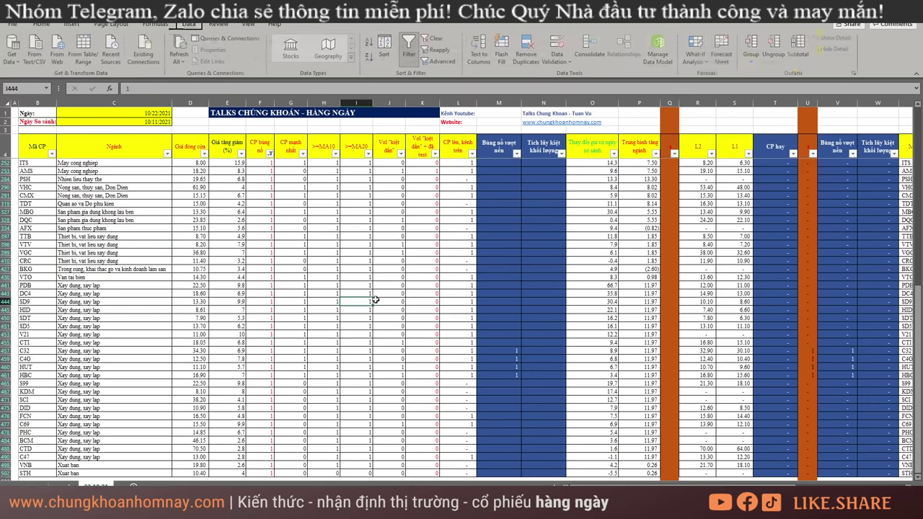
{"action": "key", "text": "c"}
{"action": "left_click", "coordinate": [393, 277]}
{"action": "left_click", "coordinate": [516, 154]}
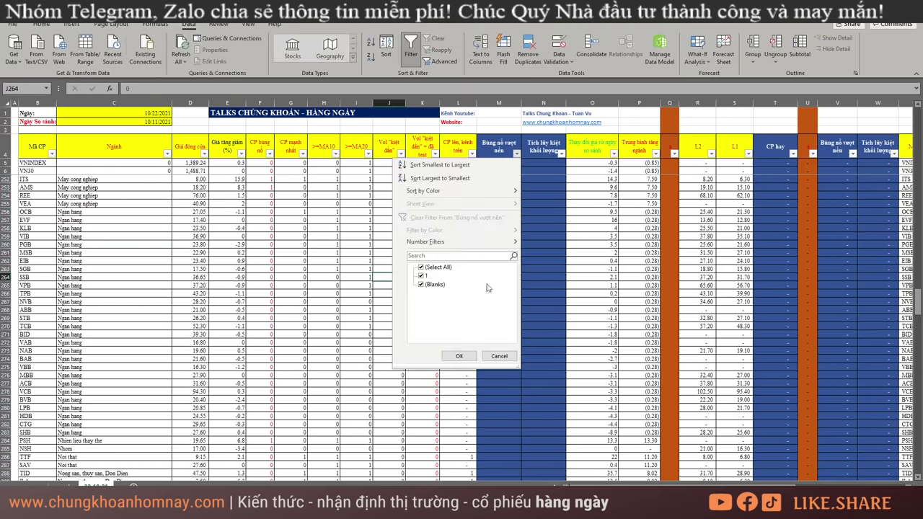
{"action": "left_click", "coordinate": [430, 268]}
{"action": "left_click", "coordinate": [425, 276]}
{"action": "left_click", "coordinate": [458, 355]}
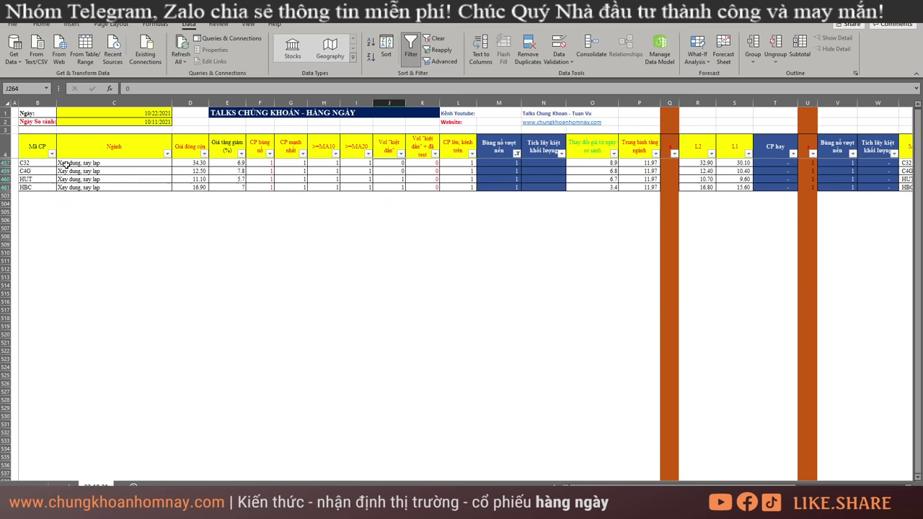
Step: Select the filtered tickers C32 through HBC, switch to AmiBroker, widen the Analysis8 pane and load the C32 chart
{"action": "left_click_drag", "start_coordinate": [64, 163], "coordinate": [72, 187]}
{"action": "left_click", "coordinate": [346, 507]}
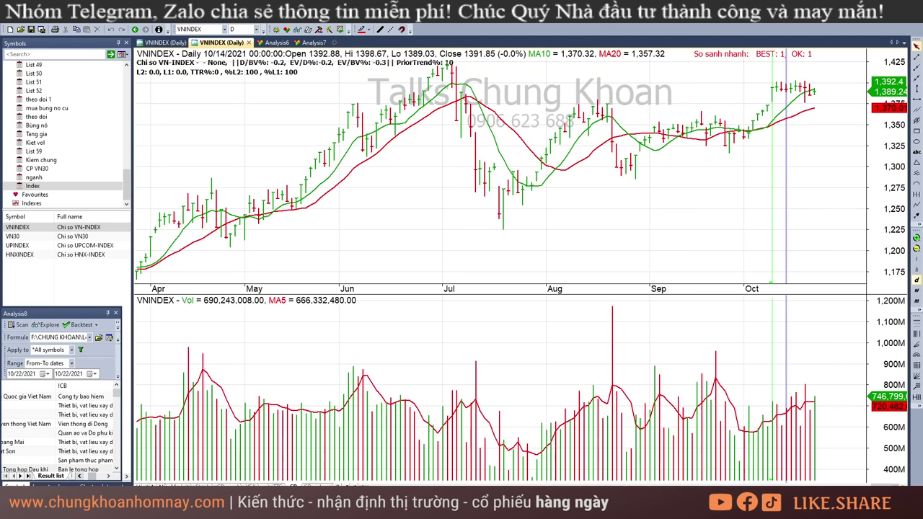
{"action": "left_click_drag", "start_coordinate": [121, 424], "coordinate": [255, 411]}
{"action": "left_click", "coordinate": [208, 30]}
{"action": "type", "text": "c32"}
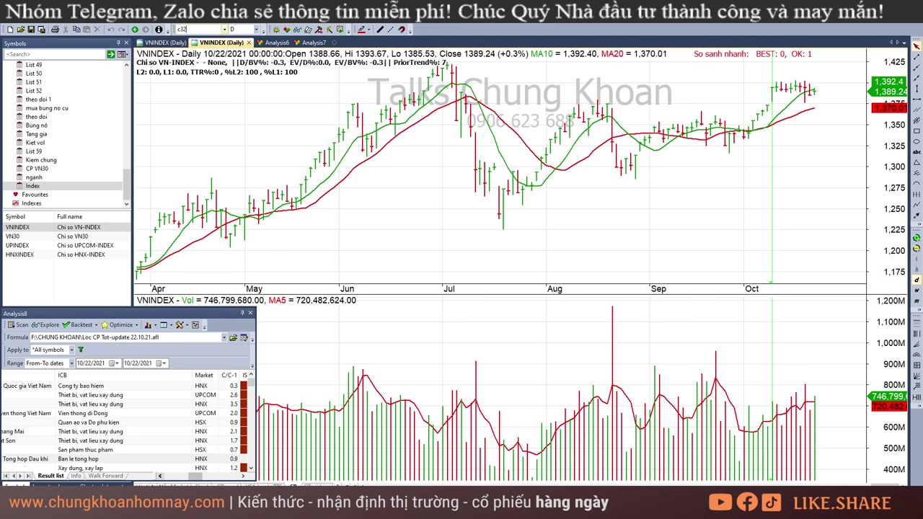
{"action": "key", "text": "Return"}
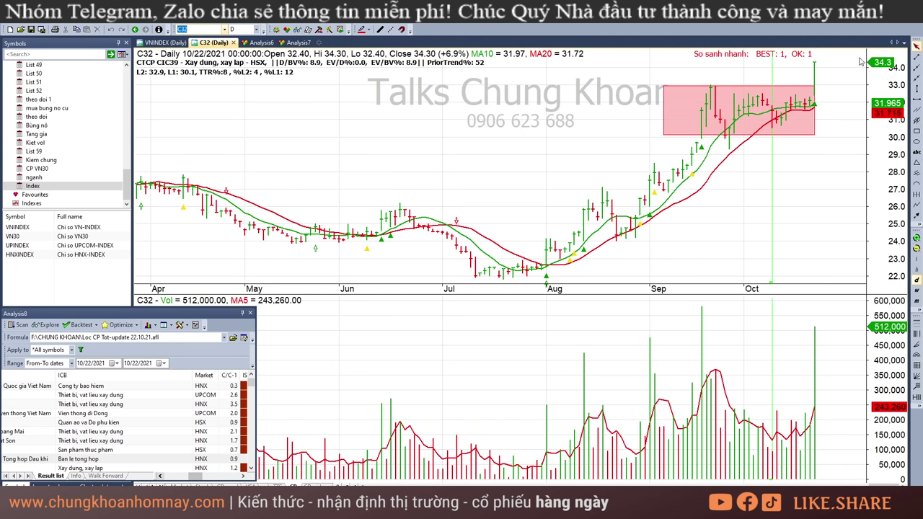
Step: Read the C32 chart's values at the 10/22/2021, 9/23/2021 and 9/22/2021 bars, including PriorTrend%
{"action": "left_click", "coordinate": [818, 150]}
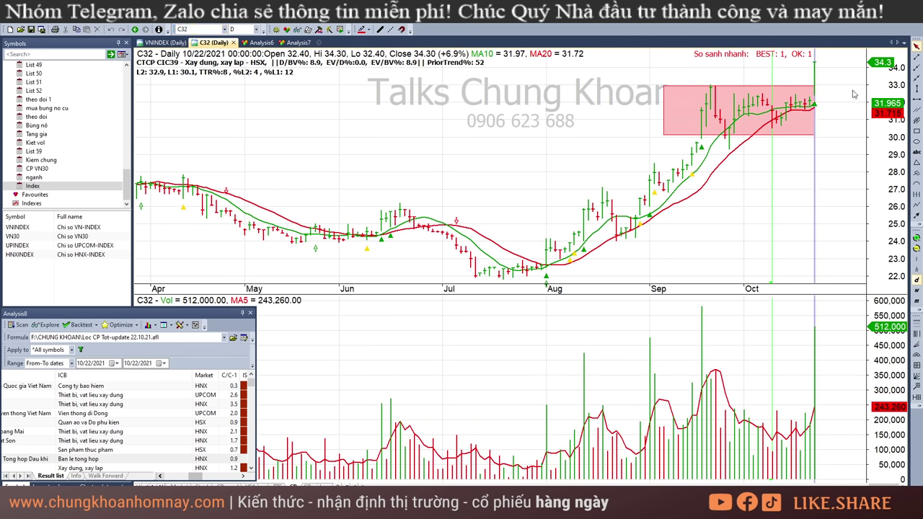
{"action": "left_click", "coordinate": [715, 166]}
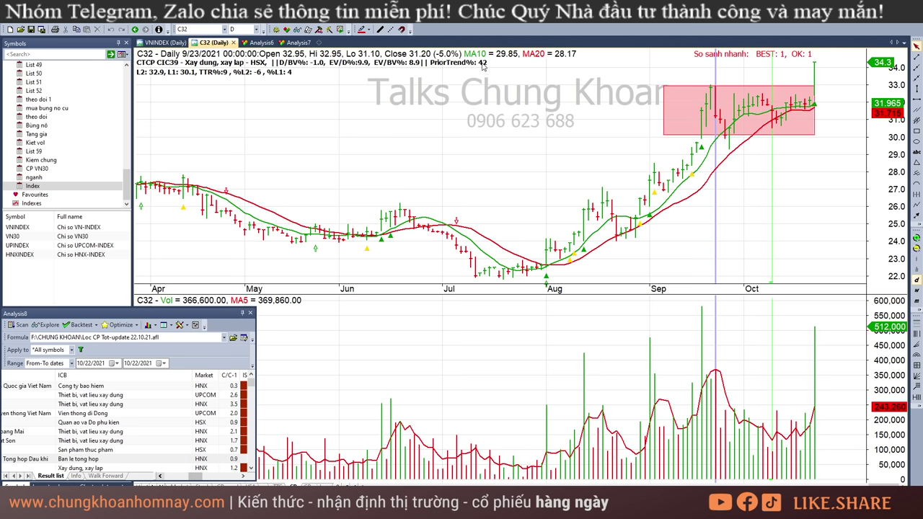
{"action": "left_click", "coordinate": [723, 154]}
{"action": "left_click", "coordinate": [711, 167]}
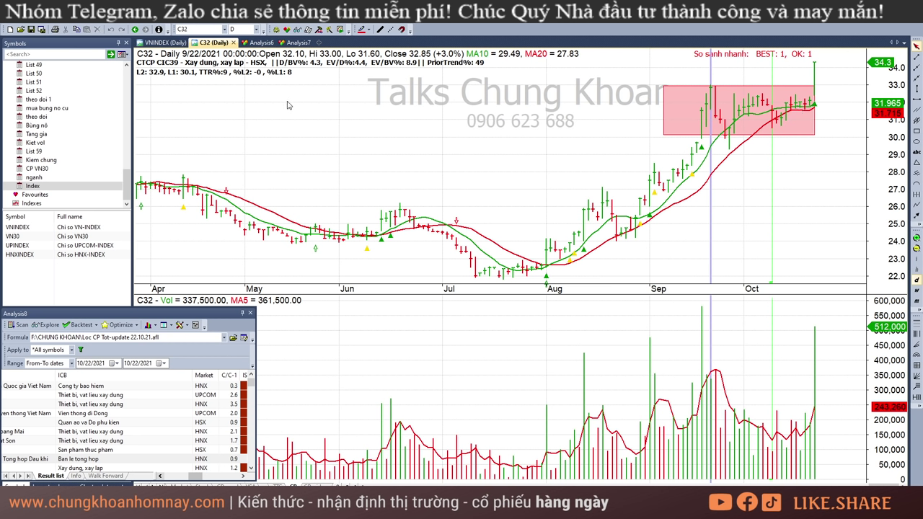
{"action": "mouse_move", "coordinate": [224, 77]}
Step: Examine C32's price base and trading volume at the 9/28/2021 and 10/19/2021 bars
{"action": "left_click", "coordinate": [777, 169]}
{"action": "left_click", "coordinate": [839, 178]}
{"action": "left_click", "coordinate": [731, 199]}
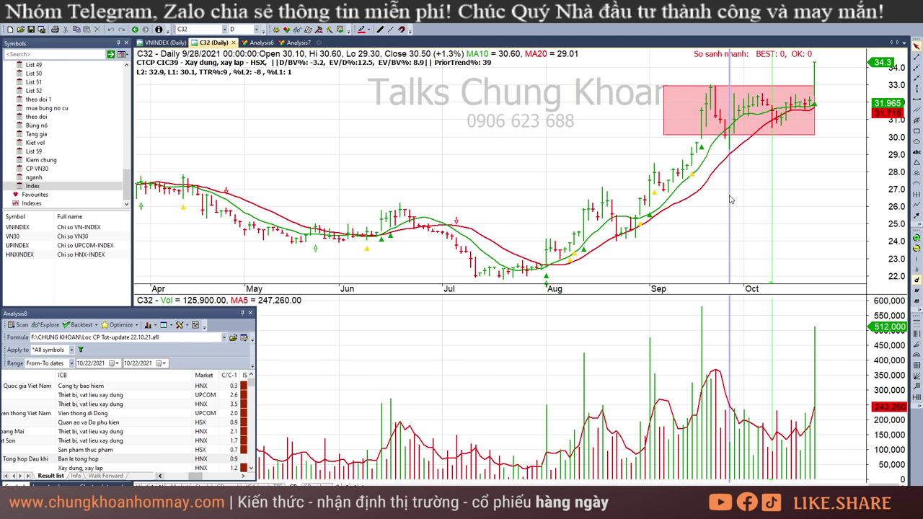
{"action": "left_click", "coordinate": [782, 187]}
{"action": "left_click", "coordinate": [800, 457]}
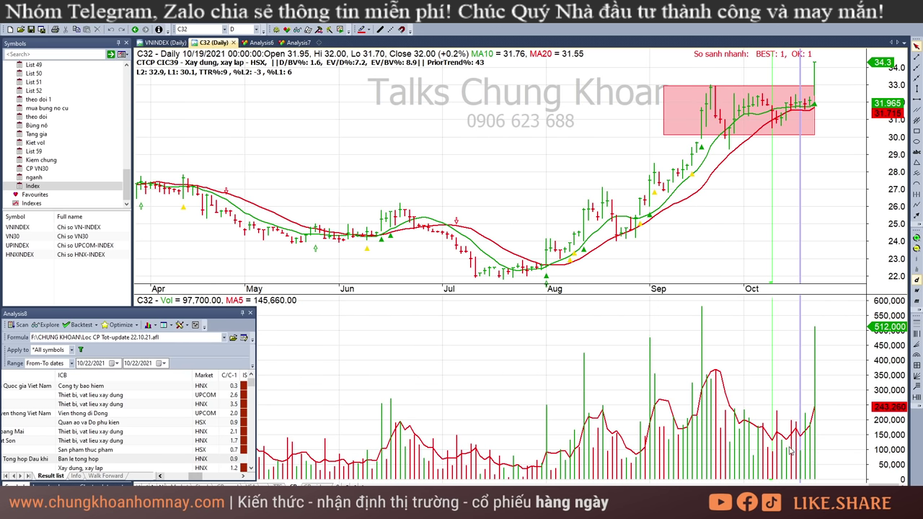
Step: Mark the 10/11/2021 bar on the C32 chart with a small triangle just below the price base
{"action": "left_click", "coordinate": [788, 451]}
{"action": "left_click", "coordinate": [773, 142]}
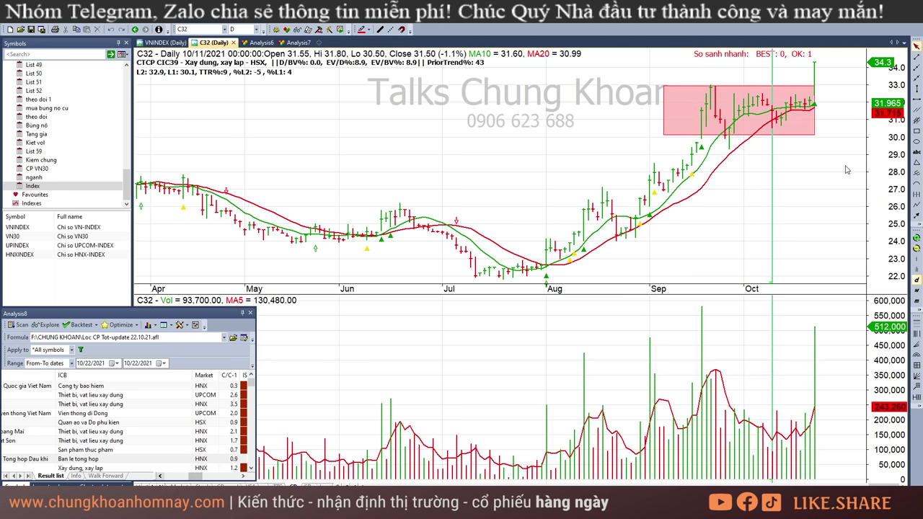
{"action": "left_click", "coordinate": [772, 148]}
{"action": "left_click", "coordinate": [775, 180]}
Step: Read the C32 chart's values at the 10/6/2021, 10/11/2021, 10/13/2021 and 10/22/2021 bars
{"action": "left_click", "coordinate": [761, 162]}
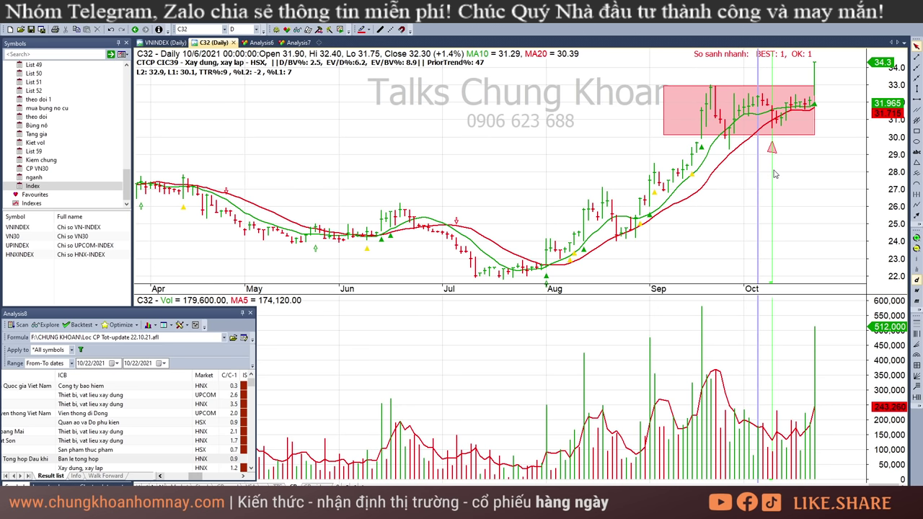
{"action": "left_click", "coordinate": [774, 173]}
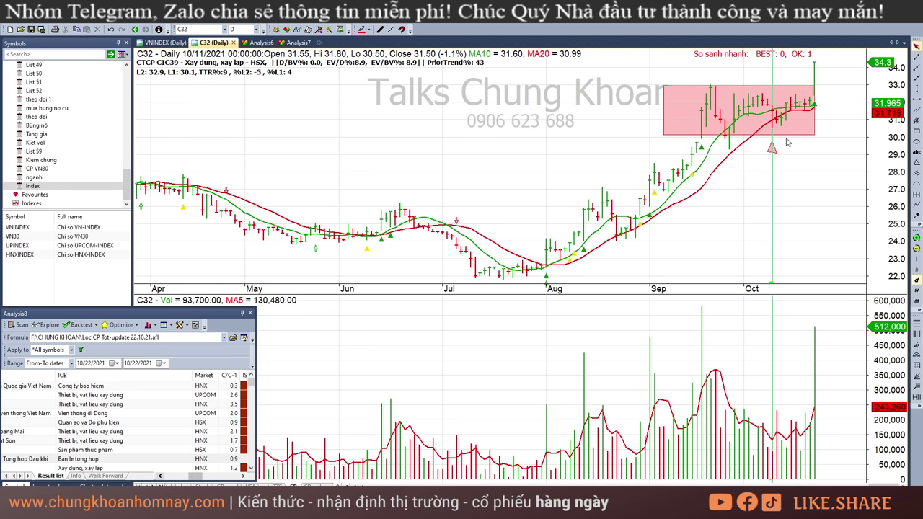
{"action": "left_click", "coordinate": [764, 193]}
{"action": "left_click", "coordinate": [782, 174]}
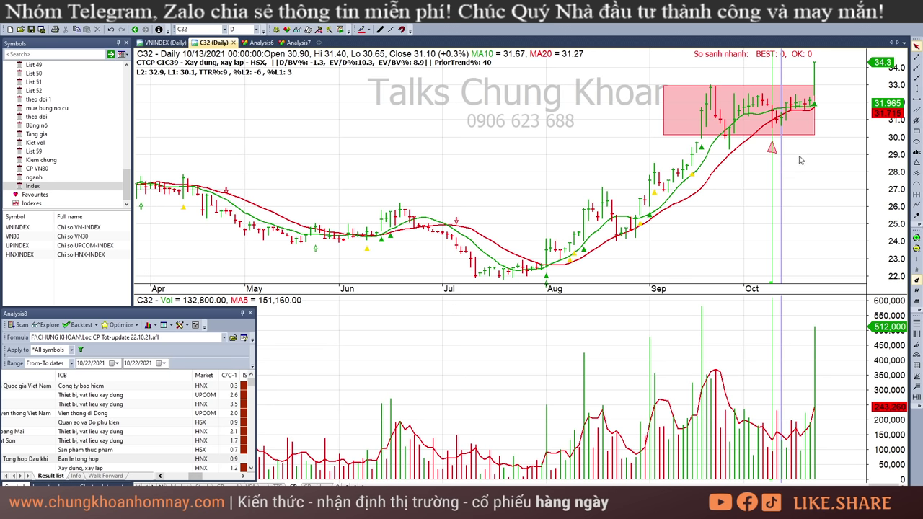
{"action": "left_click", "coordinate": [800, 160]}
{"action": "left_click", "coordinate": [811, 163]}
{"action": "left_click", "coordinate": [843, 168]}
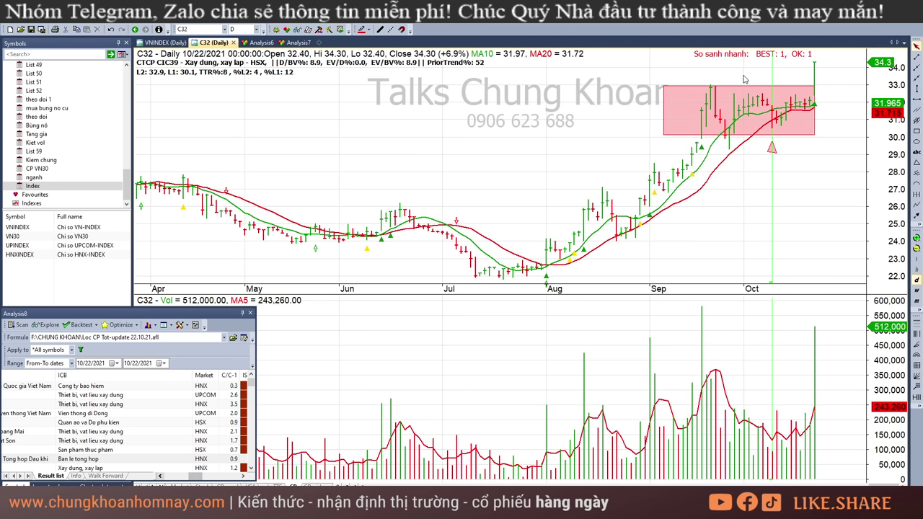
Step: Load the C4G chart and extend its price-base rectangle to the 10/22/2021 bar
{"action": "left_click", "coordinate": [213, 31]}
{"action": "type", "text": "c4g"}
{"action": "key", "text": "Return"}
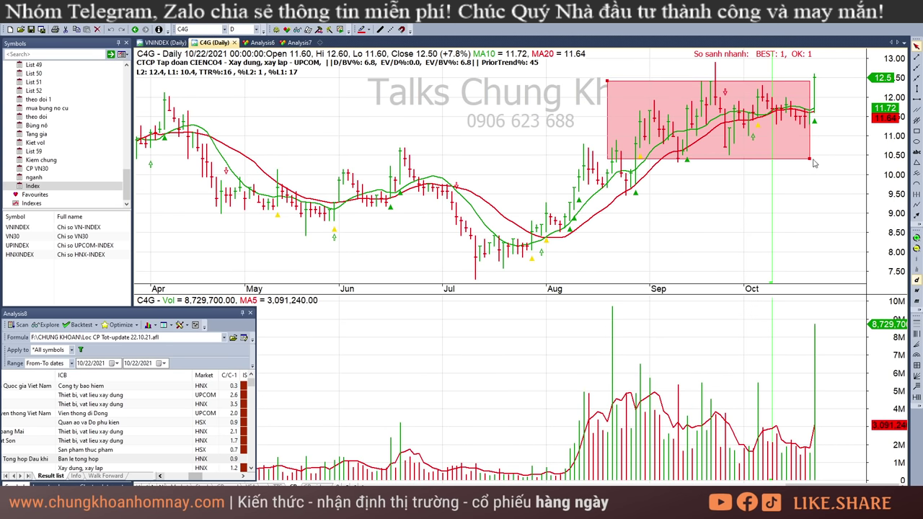
{"action": "left_click_drag", "start_coordinate": [810, 158], "coordinate": [814, 159]}
Step: Read C4G's price values and PriorTrend% at the 9/20/2021 and 9/6/2021 bars
{"action": "left_click", "coordinate": [703, 220]}
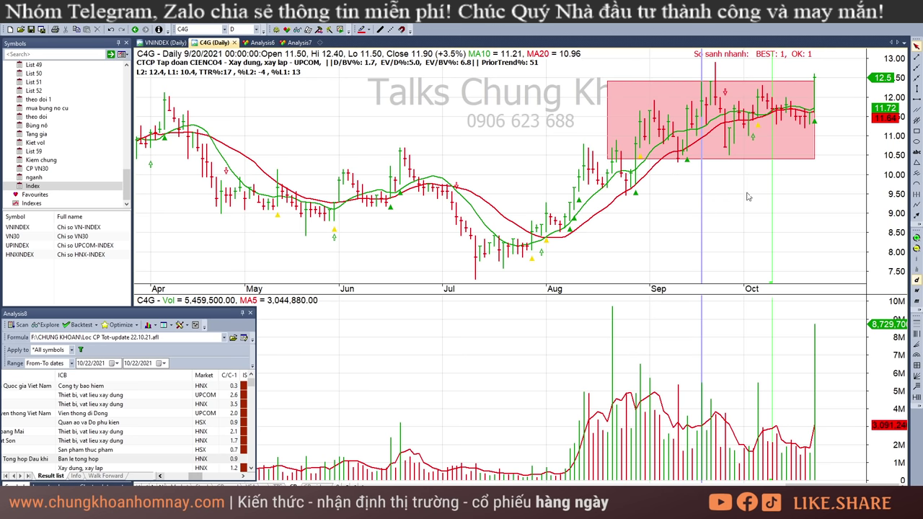
{"action": "left_click", "coordinate": [656, 197]}
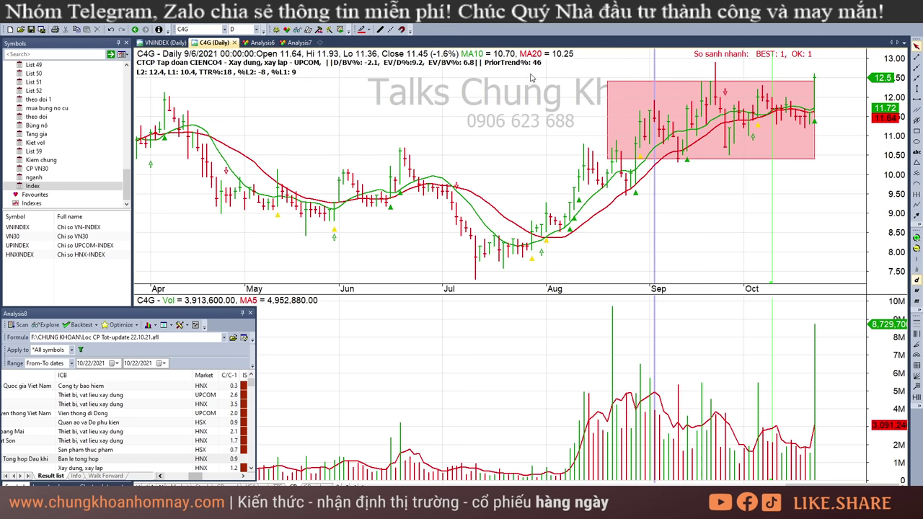
{"action": "left_click", "coordinate": [753, 193]}
Step: Examine C4G's trading volume at the 10/13/2021, 10/6/2021, 10/15/2021 and 10/11/2021 bars
{"action": "left_click", "coordinate": [783, 424]}
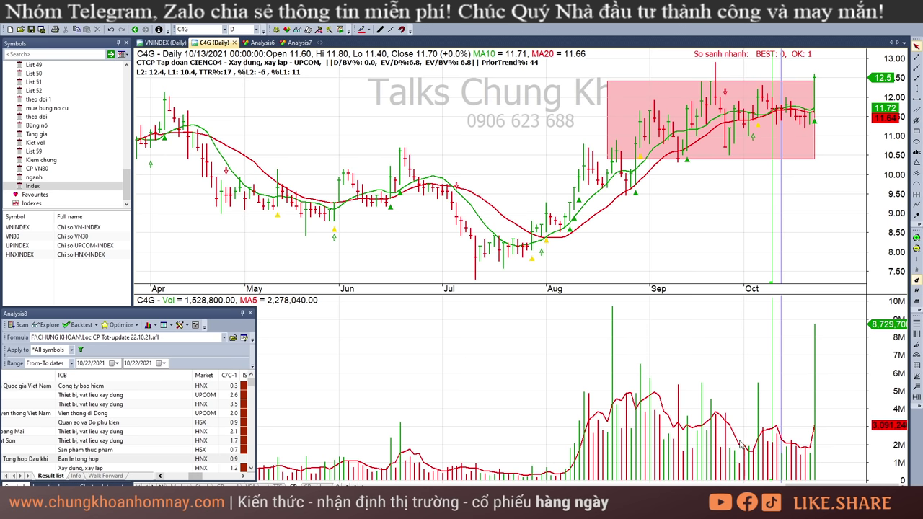
{"action": "mouse_move", "coordinate": [740, 444]}
{"action": "left_click", "coordinate": [757, 427]}
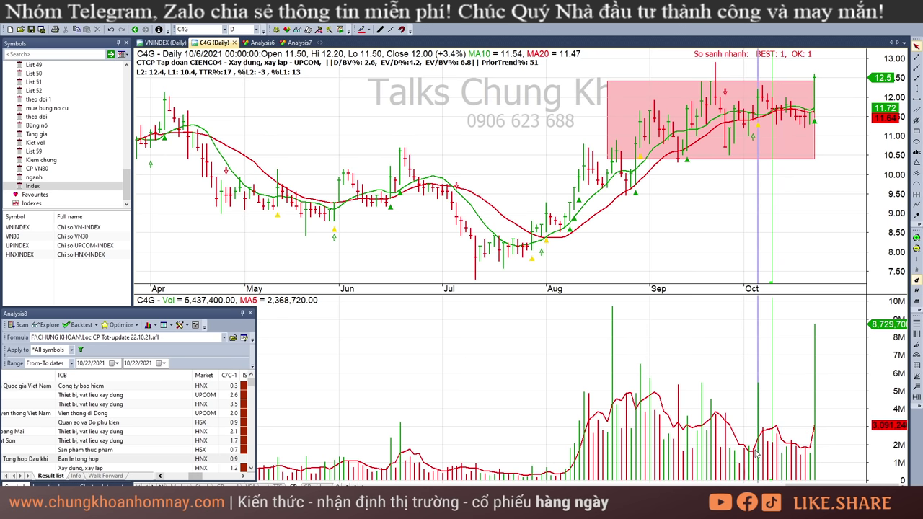
{"action": "left_click", "coordinate": [730, 452]}
{"action": "left_click", "coordinate": [793, 455]}
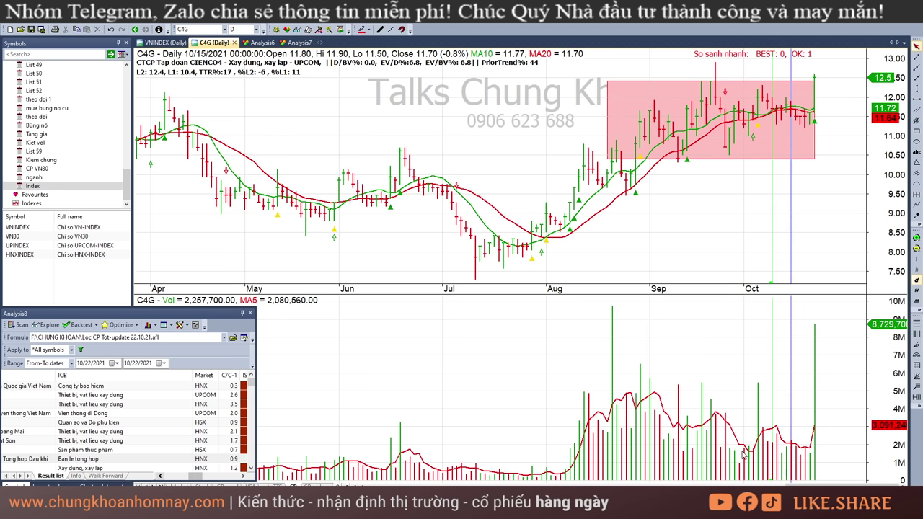
{"action": "left_click", "coordinate": [775, 453]}
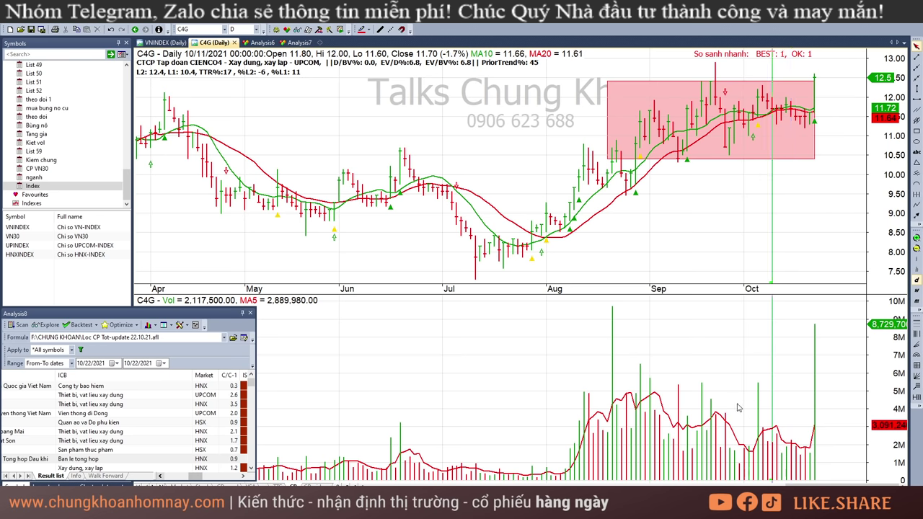
{"action": "left_click", "coordinate": [776, 444]}
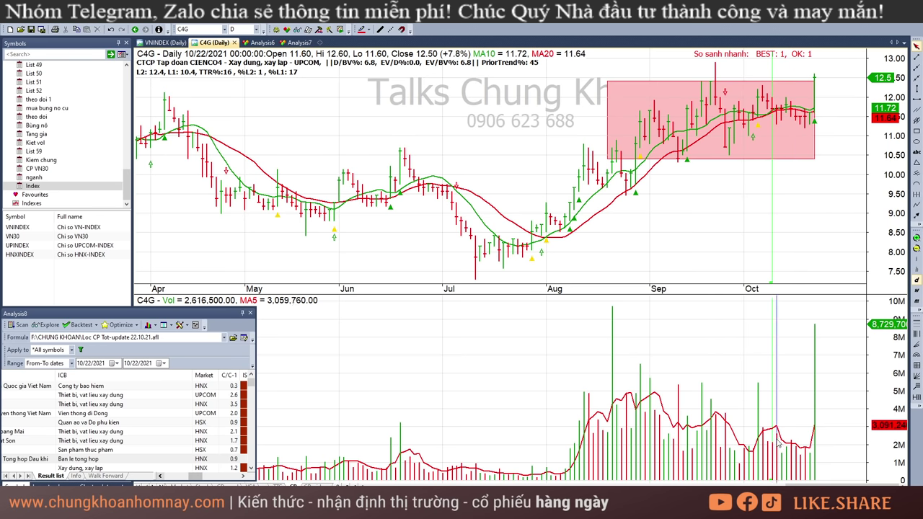
Step: Compare C4G's volume at the 10/11/2021 and 10/19/2021 bars with the 10/22/2021 breakout bar
{"action": "left_click", "coordinate": [816, 443]}
{"action": "left_click", "coordinate": [801, 452]}
{"action": "left_click", "coordinate": [770, 447]}
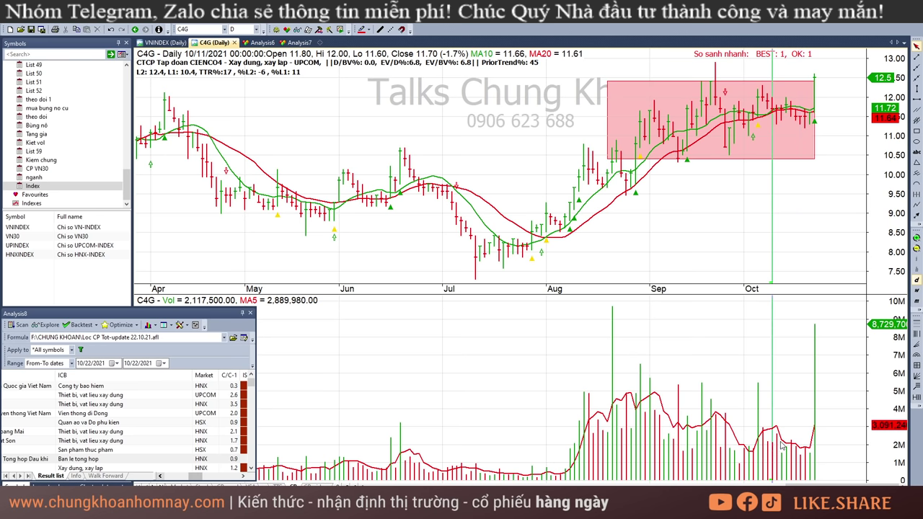
{"action": "left_click", "coordinate": [781, 447]}
{"action": "left_click", "coordinate": [800, 393]}
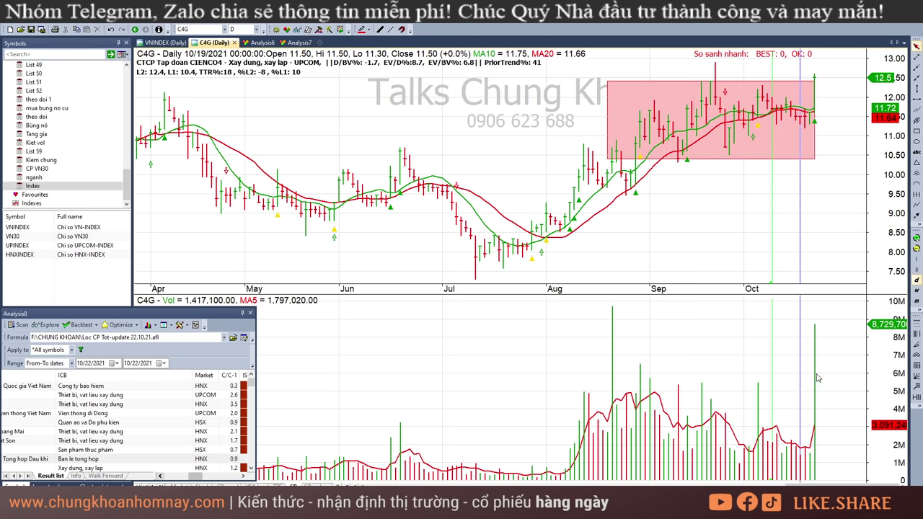
{"action": "left_click", "coordinate": [815, 377]}
{"action": "left_click", "coordinate": [832, 106]}
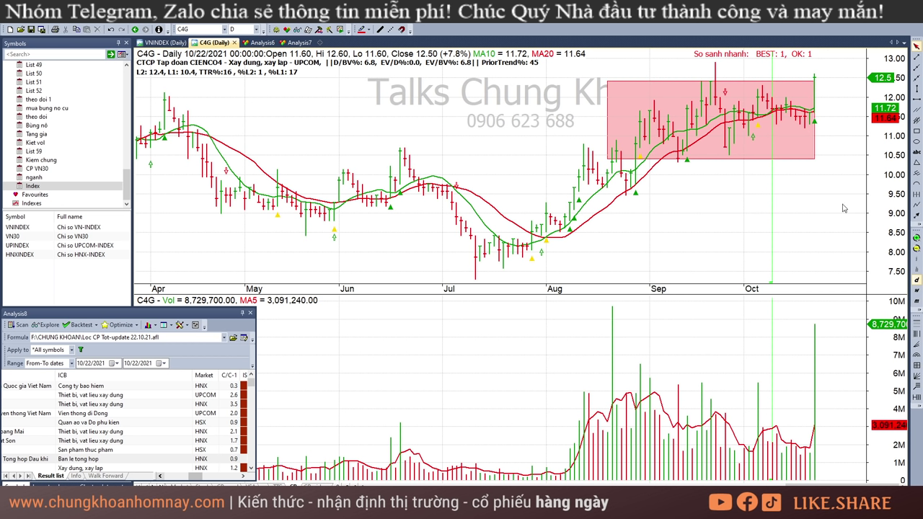
Step: Check the next ticker in the filtered Excel list, return to AmiBroker and load the HUT chart
{"action": "key", "text": "alt+Tab"}
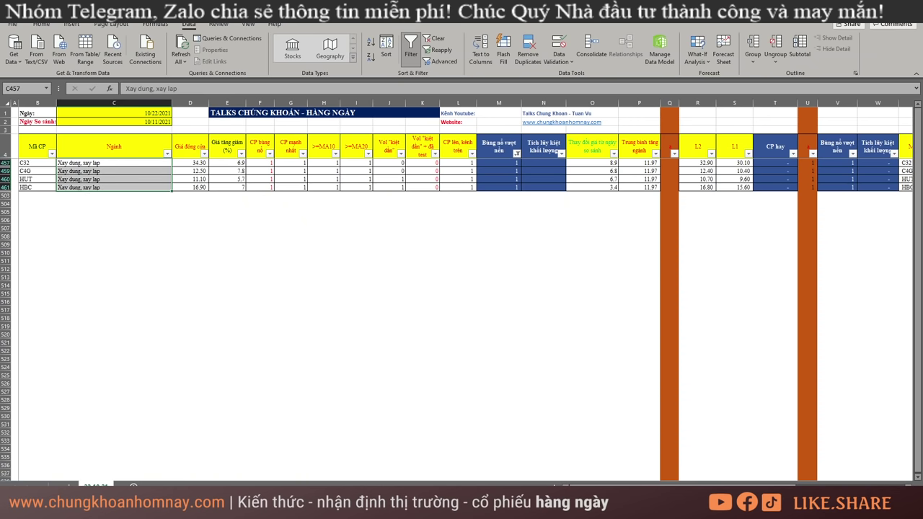
{"action": "key", "text": "alt+Tab"}
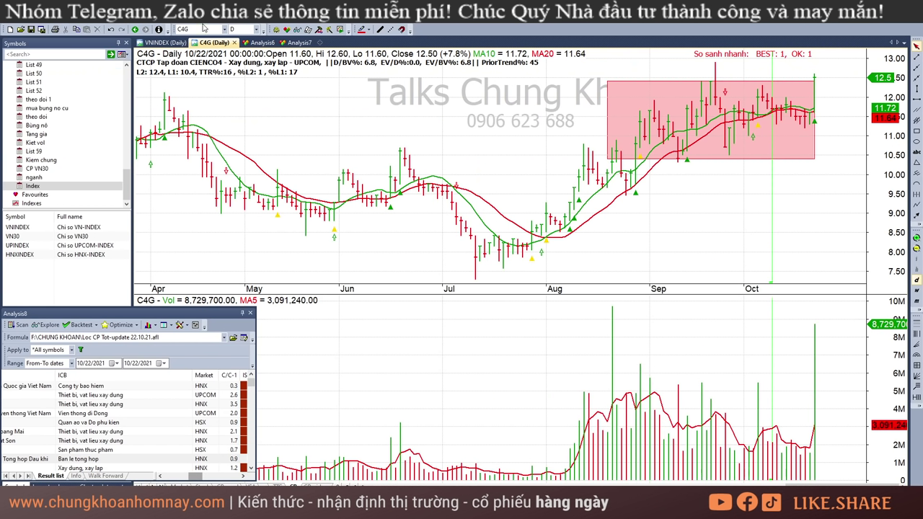
{"action": "type", "text": "N"}
{"action": "type", "text": "ut"}
{"action": "key", "text": "Return"}
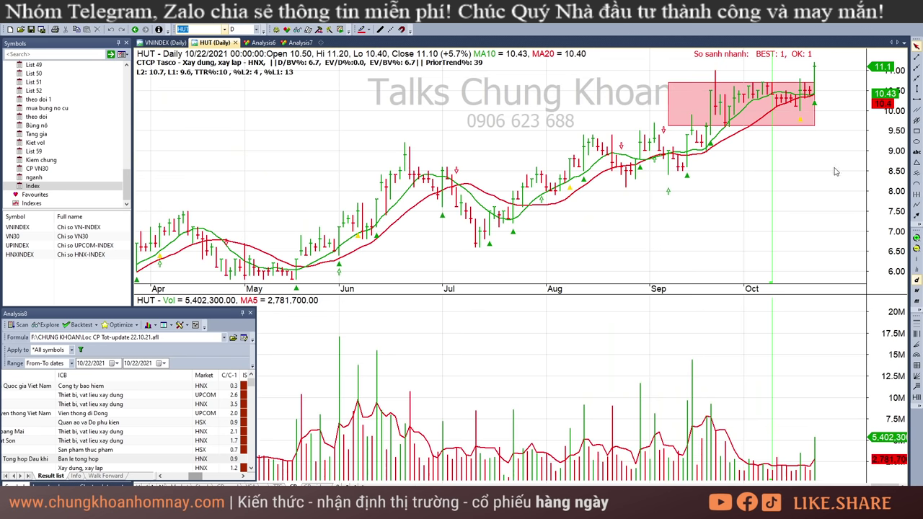
Step: Examine HUT's PriorTrend%, price base and volume at the 9/23/2021, 10/20/2021, 10/19/2021 and 10/13/2021 bars
{"action": "left_click", "coordinate": [716, 168]}
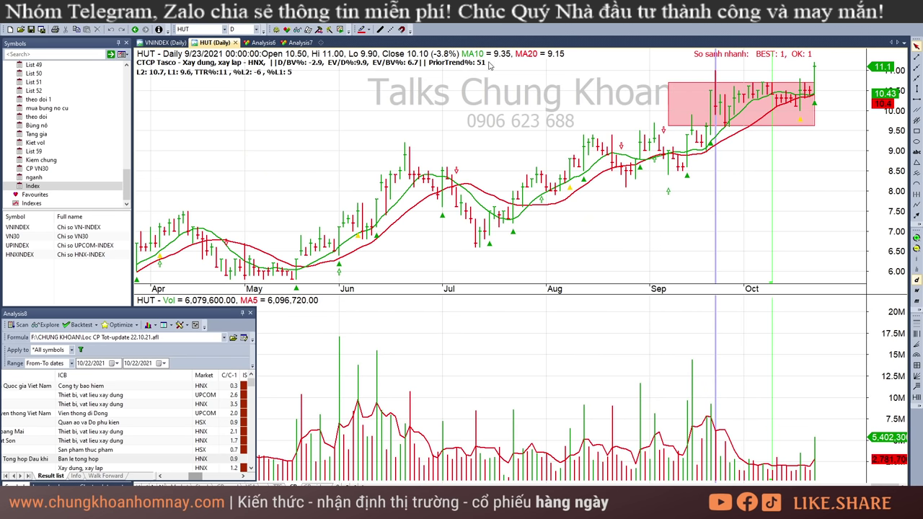
{"action": "left_click", "coordinate": [807, 185]}
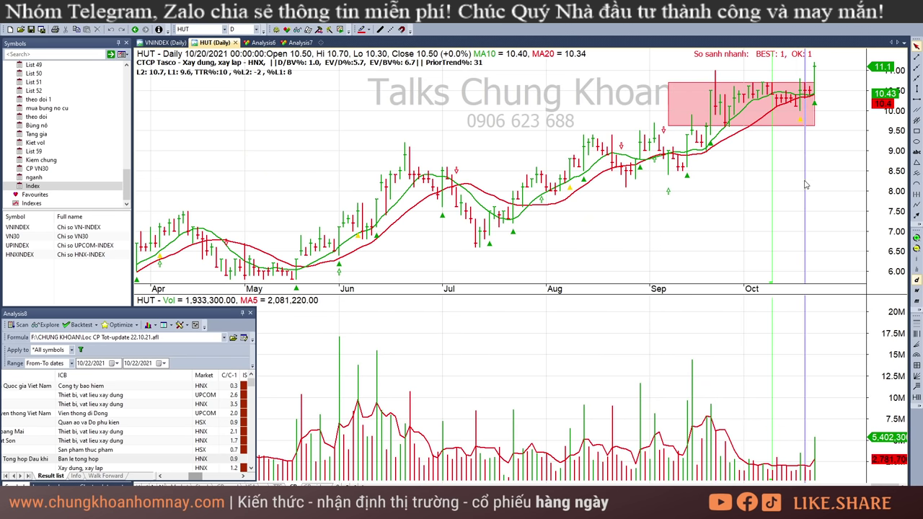
{"action": "left_click", "coordinate": [747, 478]}
{"action": "left_click", "coordinate": [782, 475]}
{"action": "left_click", "coordinate": [800, 470]}
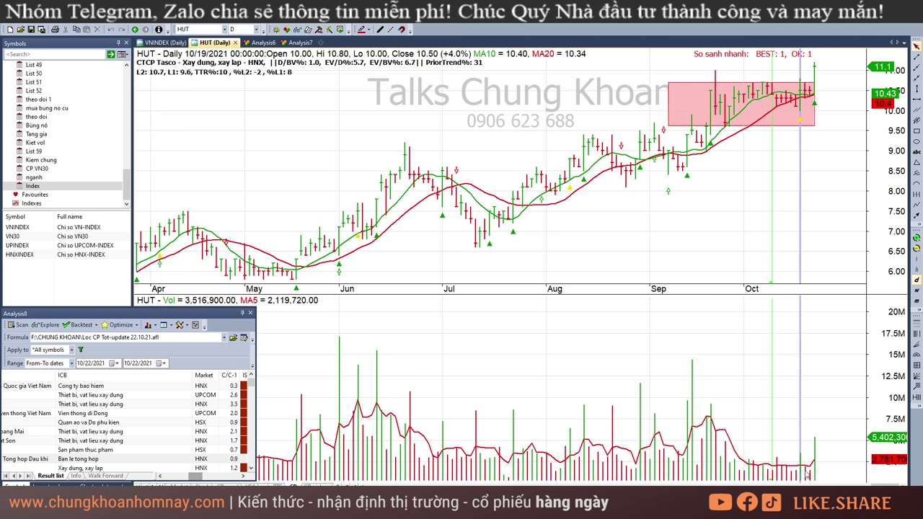
{"action": "left_click", "coordinate": [780, 434]}
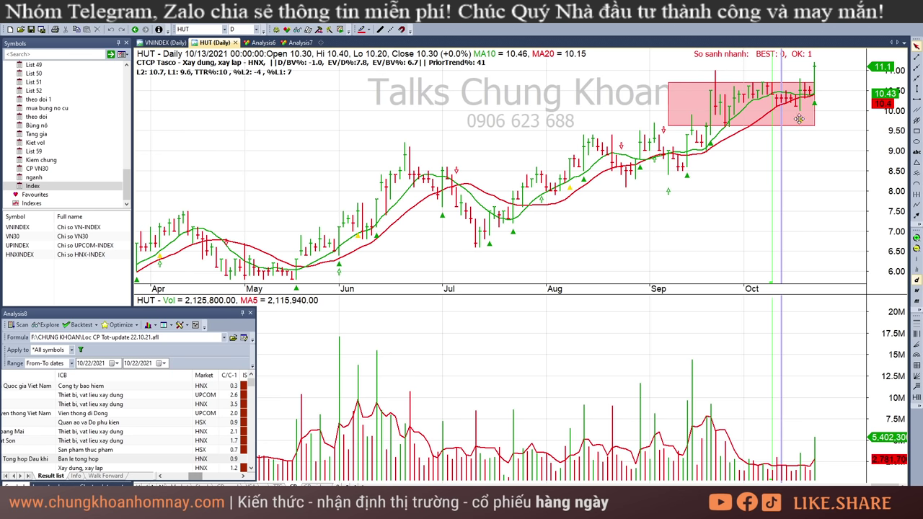
Step: Mark HUT's 10/19/2021 bar with a small triangle below the base and read the 10/14/2021 and 10/22/2021 bars
{"action": "left_click", "coordinate": [799, 137]}
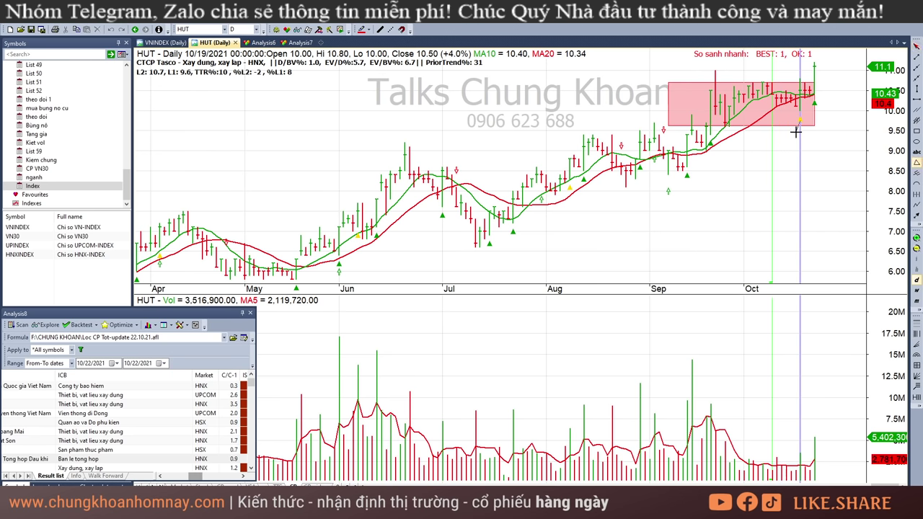
{"action": "mouse_move", "coordinate": [807, 134]}
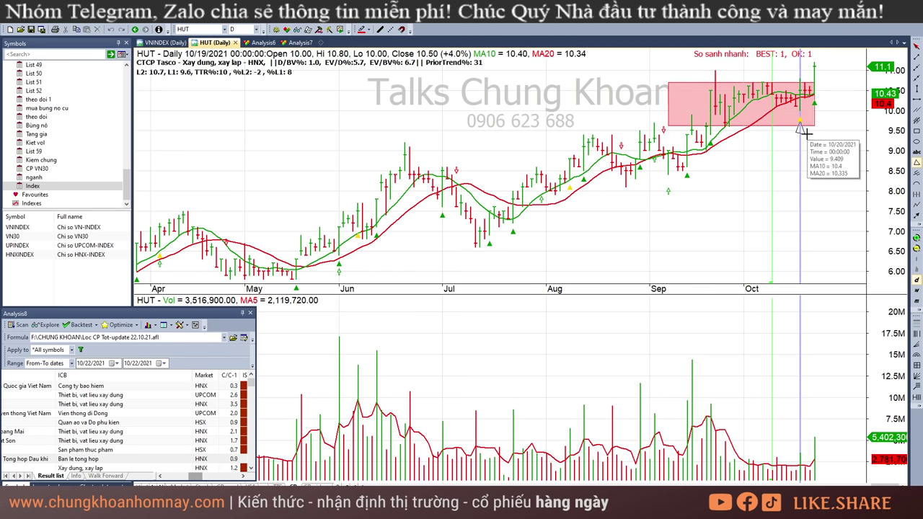
{"action": "left_click", "coordinate": [773, 179]}
{"action": "left_click", "coordinate": [786, 176]}
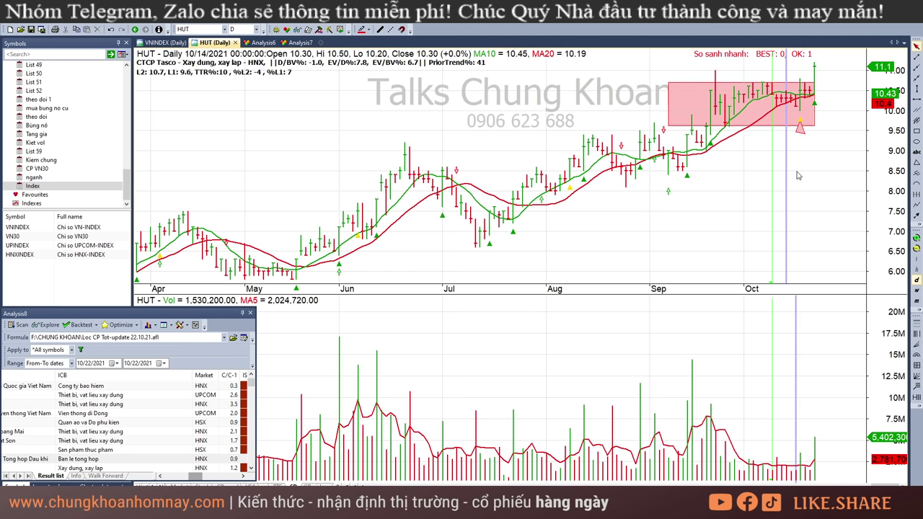
{"action": "left_click_drag", "start_coordinate": [798, 175], "coordinate": [815, 180]}
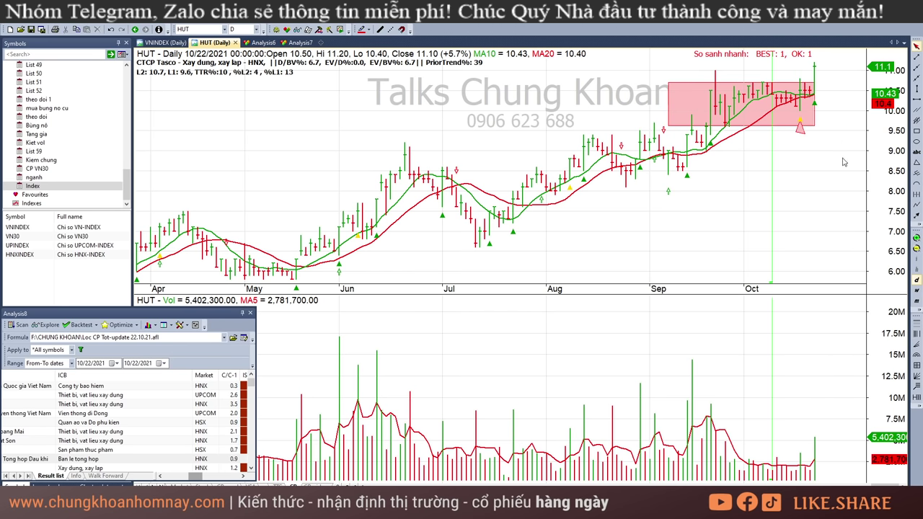
Step: Load the HBC chart
{"action": "left_click", "coordinate": [213, 29]}
{"action": "type", "text": "N"}
{"action": "type", "text": "bc"}
{"action": "key", "text": "Return"}
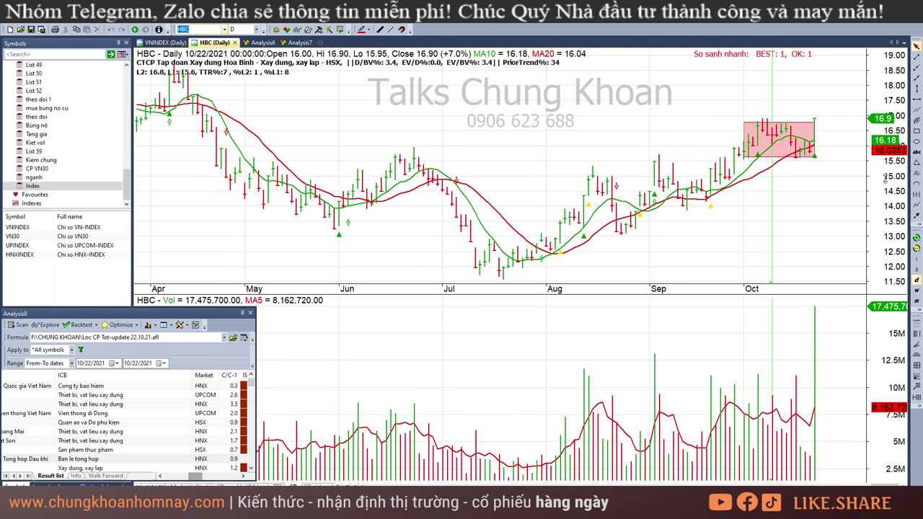
Step: Read the HBC chart's values at the 4/8/2021, 10/22/2021 and 10/15/2021 bars
{"action": "left_click", "coordinate": [769, 189]}
{"action": "left_click", "coordinate": [176, 89]}
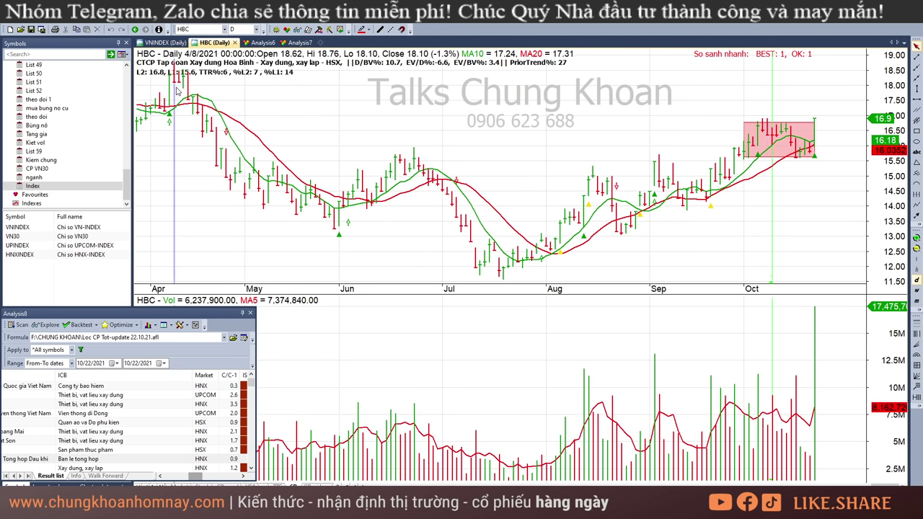
{"action": "left_click", "coordinate": [847, 154]}
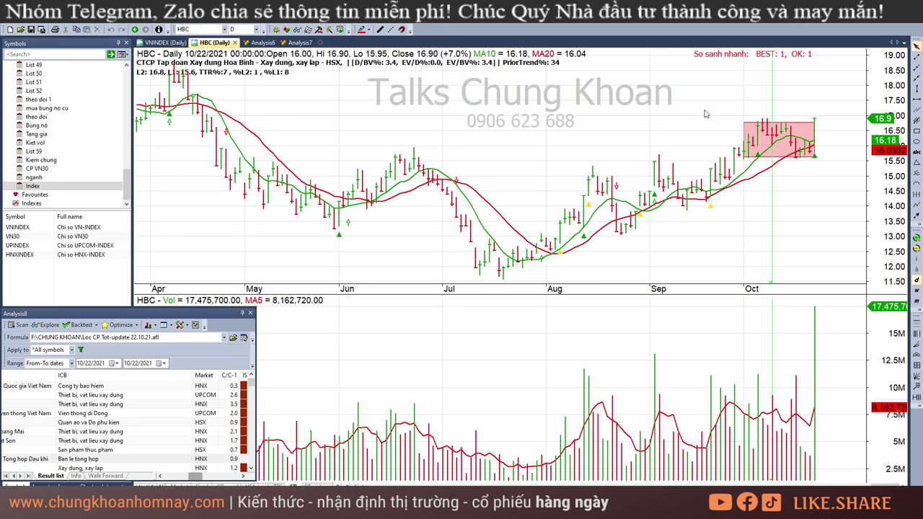
{"action": "left_click", "coordinate": [793, 222]}
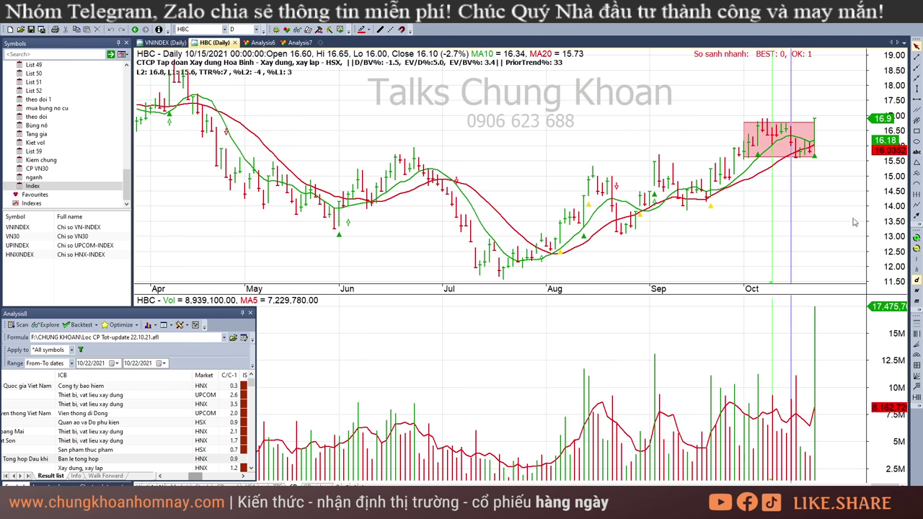
Step: Show HBC's history back to before 2021 and draw a resistance rectangle from about 17.3 to 18.5, spanning March 2021 past the latest bar
{"action": "left_click", "coordinate": [917, 245]}
{"action": "left_click", "coordinate": [917, 248]}
{"action": "left_click", "coordinate": [917, 249]}
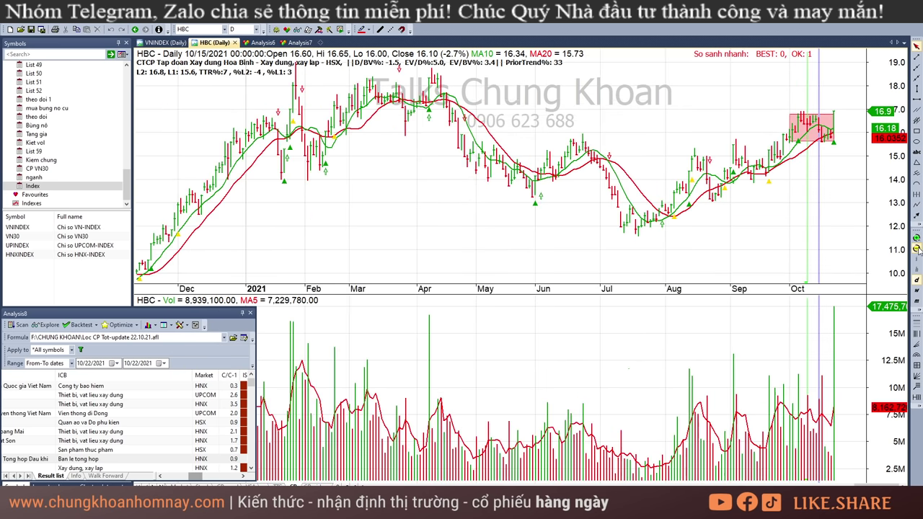
{"action": "left_click", "coordinate": [917, 249]}
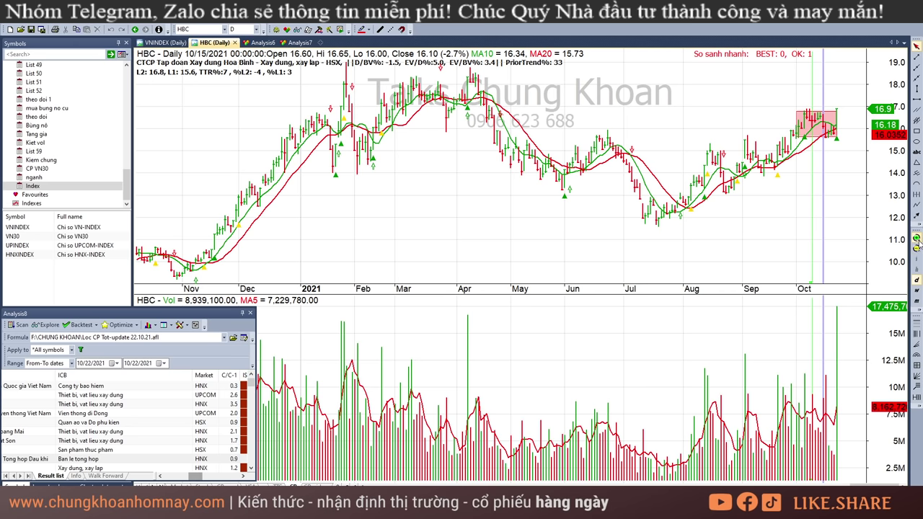
{"action": "left_click", "coordinate": [917, 238]}
{"action": "left_click", "coordinate": [917, 238]}
{"action": "left_click", "coordinate": [917, 132]}
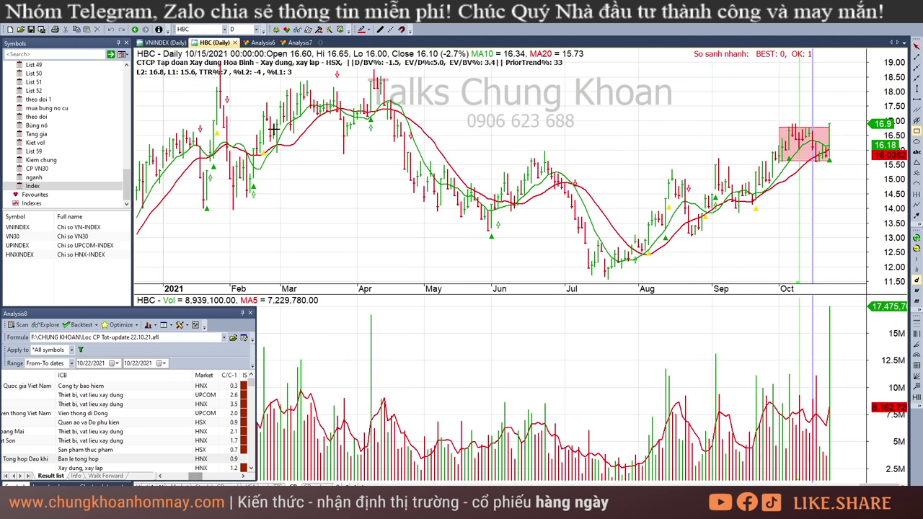
{"action": "left_click_drag", "start_coordinate": [283, 77], "coordinate": [859, 111]}
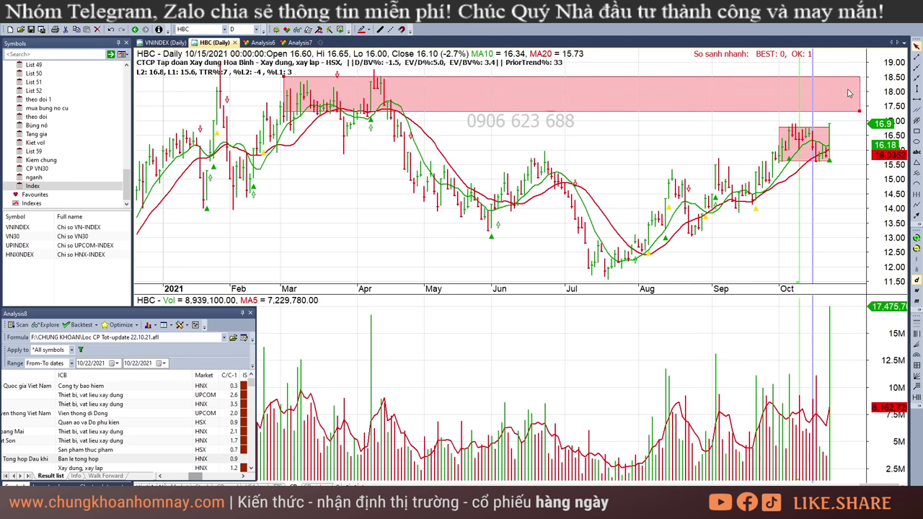
Step: Delete the resistance rectangle and read HBC's bars at 10/21/2021, 10/8/2021 and 10/22/2021
{"action": "key", "text": "Delete"}
{"action": "left_click", "coordinate": [828, 195]}
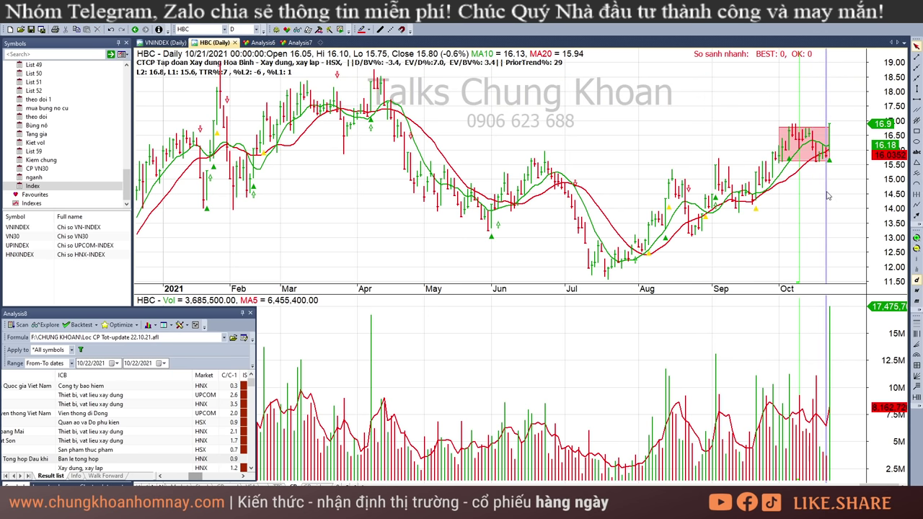
{"action": "left_click", "coordinate": [798, 195]}
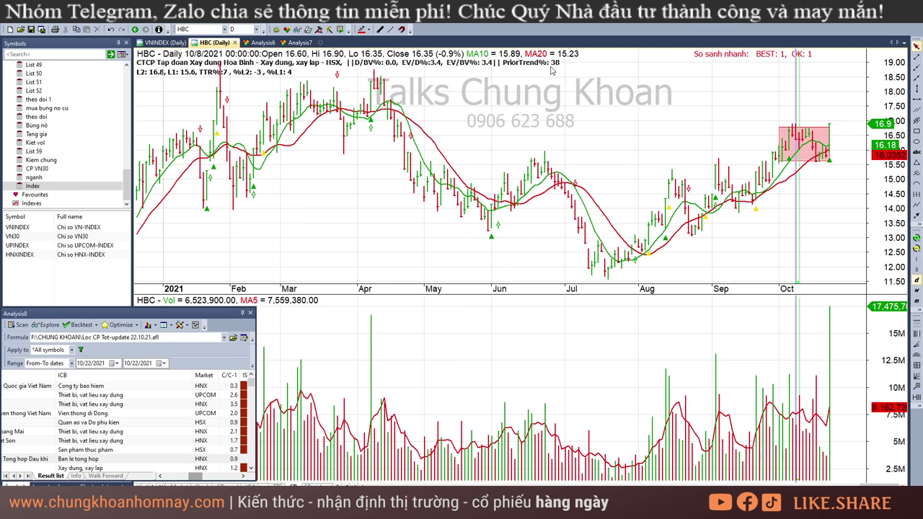
{"action": "left_click", "coordinate": [817, 445]}
{"action": "left_click", "coordinate": [823, 451]}
{"action": "left_click", "coordinate": [839, 173]}
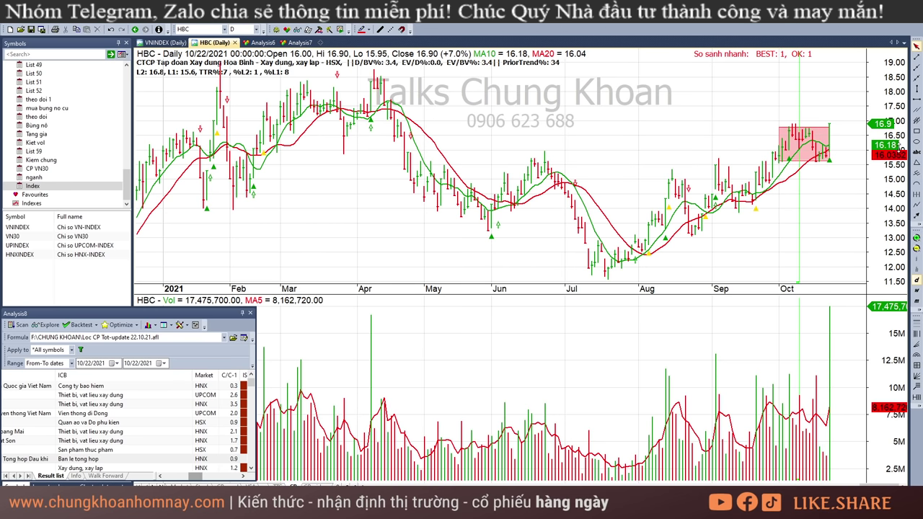
Step: Switch to Excel and clear the filter from the stock table
{"action": "key", "text": "alt+Tab"}
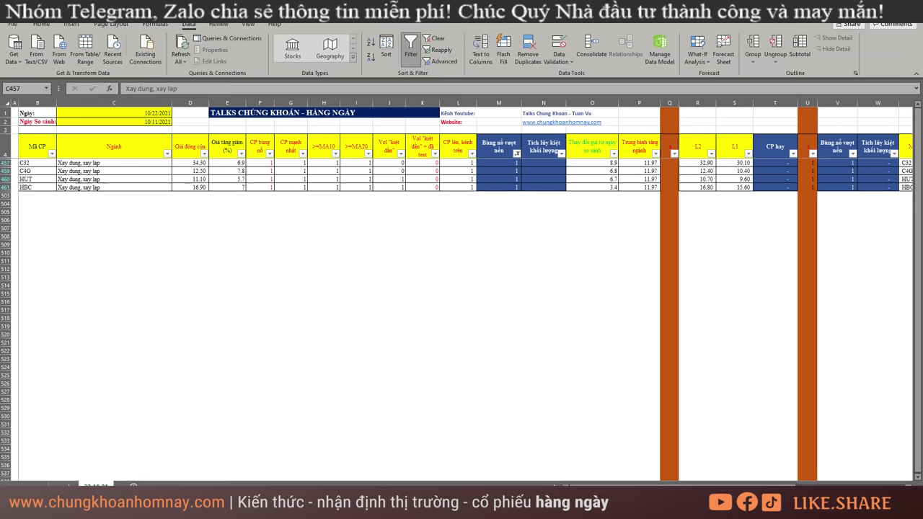
{"action": "left_click", "coordinate": [576, 267]}
{"action": "key", "text": "alt+a"}
{"action": "key", "text": "c"}
{"action": "left_click", "coordinate": [599, 254]}
Step: Filter the "Tích lũy kiệt khối lượng" column to show only the value 1
{"action": "left_click", "coordinate": [560, 153]}
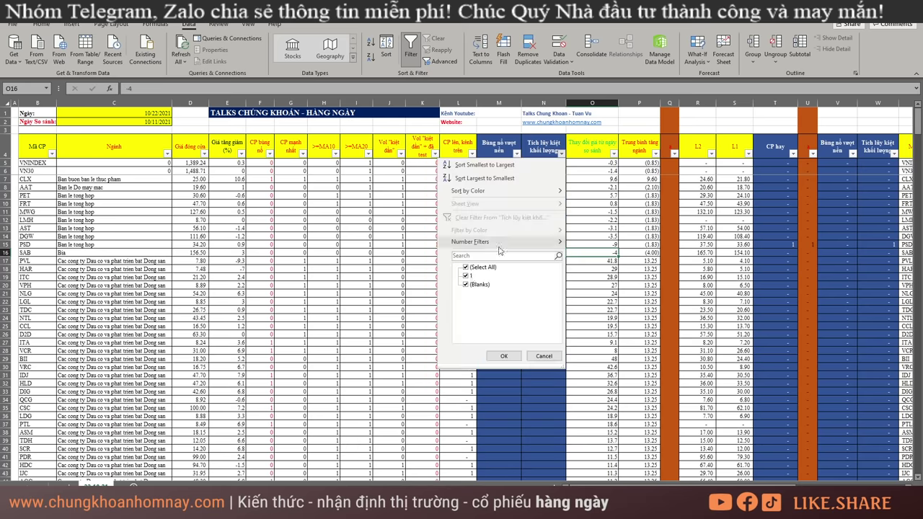
{"action": "left_click", "coordinate": [482, 268]}
{"action": "left_click", "coordinate": [467, 275]}
{"action": "left_click", "coordinate": [504, 356]}
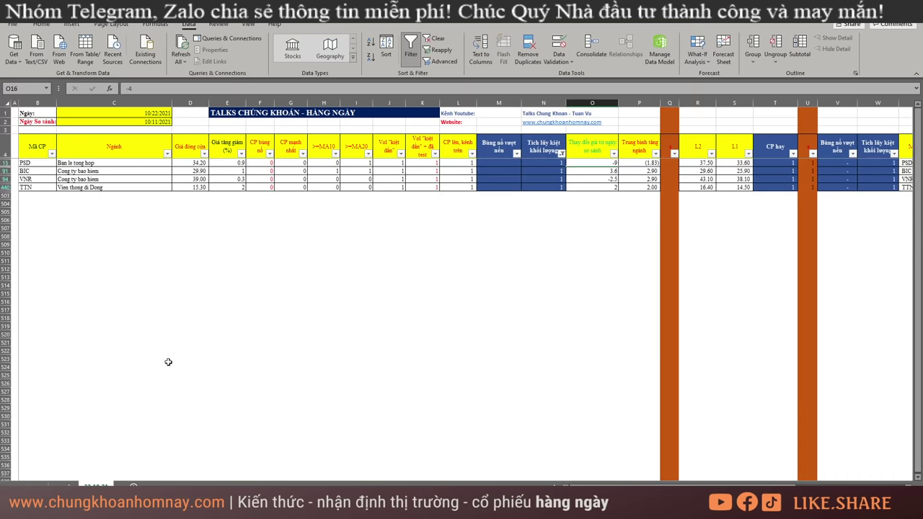
Step: Switch to AmiBroker and load the PSD chart
{"action": "key", "text": "alt+Tab"}
{"action": "left_click", "coordinate": [199, 30]}
{"action": "type", "text": "psd"}
{"action": "key", "text": "Return"}
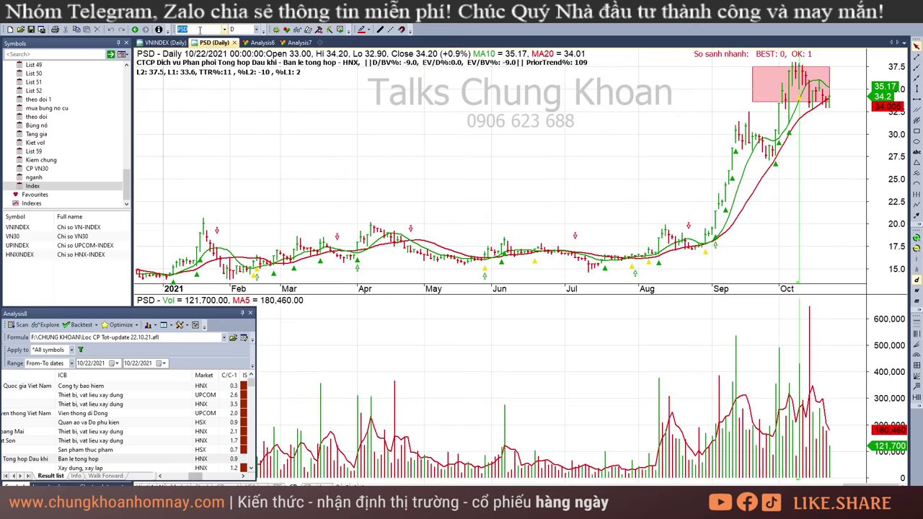
Step: Read PSD's price and volume values at bars including 9/27/2021, 10/8/2021 and 10/18/2021
{"action": "left_click", "coordinate": [713, 238]}
{"action": "left_click", "coordinate": [767, 187]}
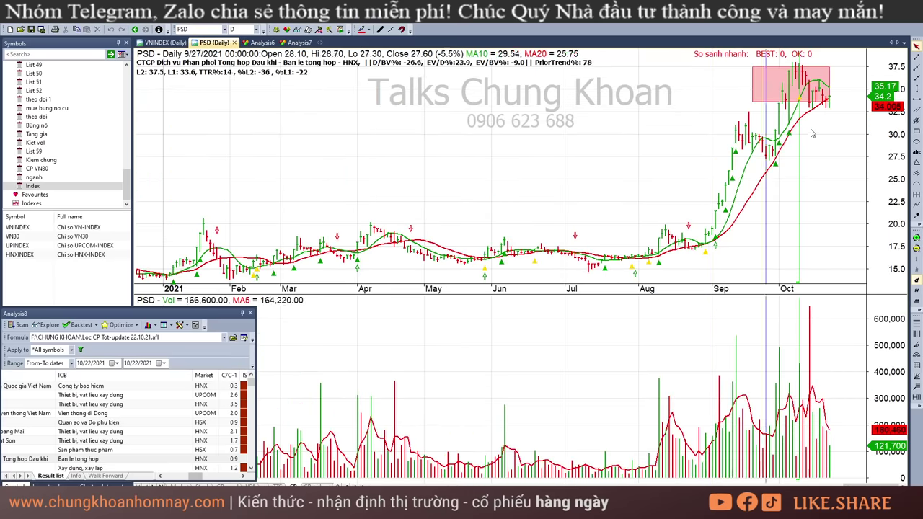
{"action": "left_click", "coordinate": [811, 134]}
{"action": "left_click", "coordinate": [773, 121]}
{"action": "left_click", "coordinate": [797, 129]}
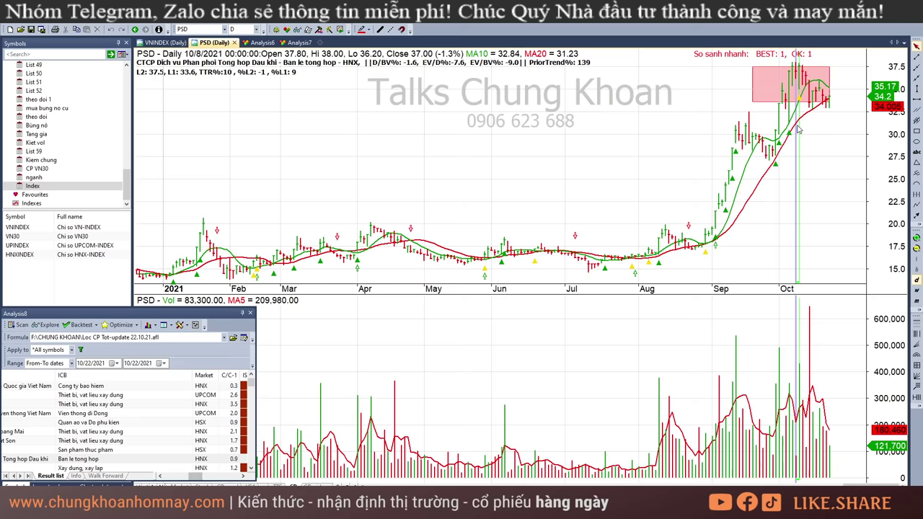
{"action": "left_click", "coordinate": [802, 438]}
{"action": "left_click", "coordinate": [817, 435]}
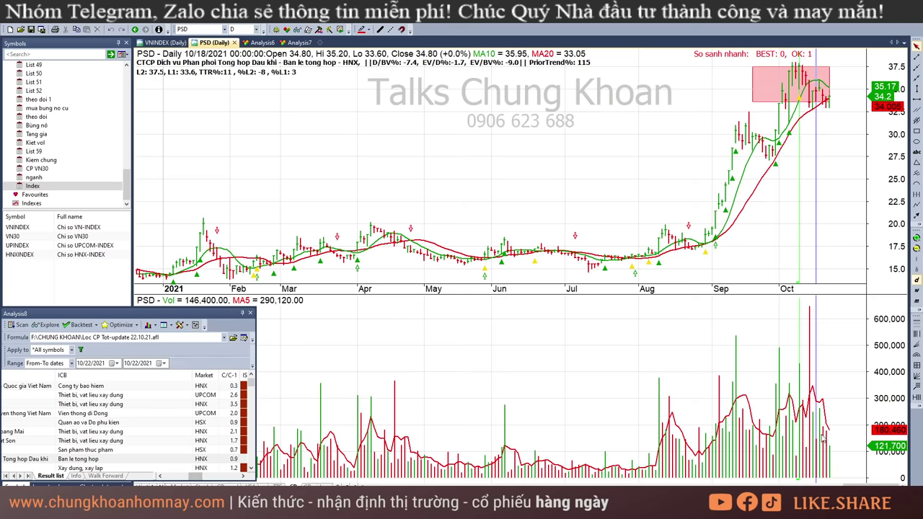
{"action": "left_click", "coordinate": [826, 443]}
Step: Compare PSD's most recent bars, including 10/20/2021 and 10/22/2021, against the moving averages
{"action": "left_click", "coordinate": [822, 133]}
{"action": "left_click", "coordinate": [827, 119]}
{"action": "left_click", "coordinate": [830, 116]}
{"action": "left_click", "coordinate": [826, 116]}
{"action": "left_click", "coordinate": [829, 117]}
{"action": "left_click", "coordinate": [826, 117]}
{"action": "left_click", "coordinate": [829, 117]}
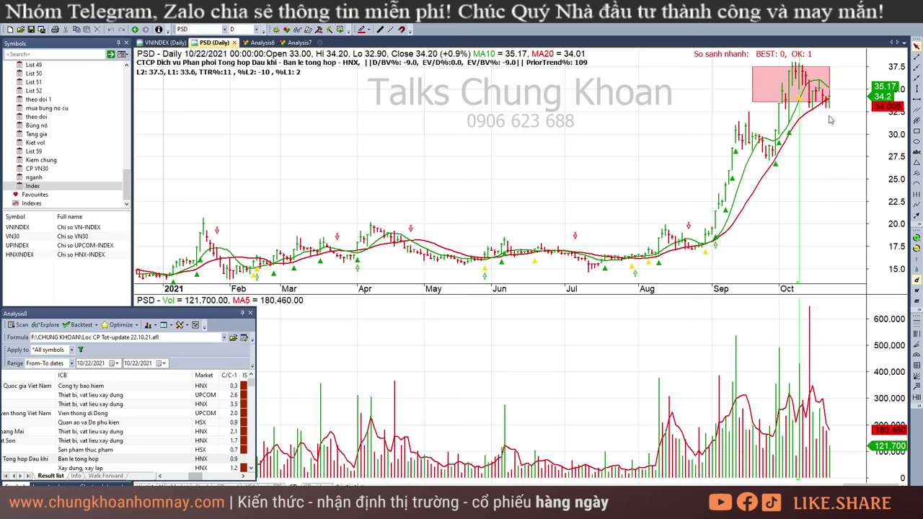
{"action": "left_click", "coordinate": [813, 129]}
{"action": "left_click", "coordinate": [829, 121]}
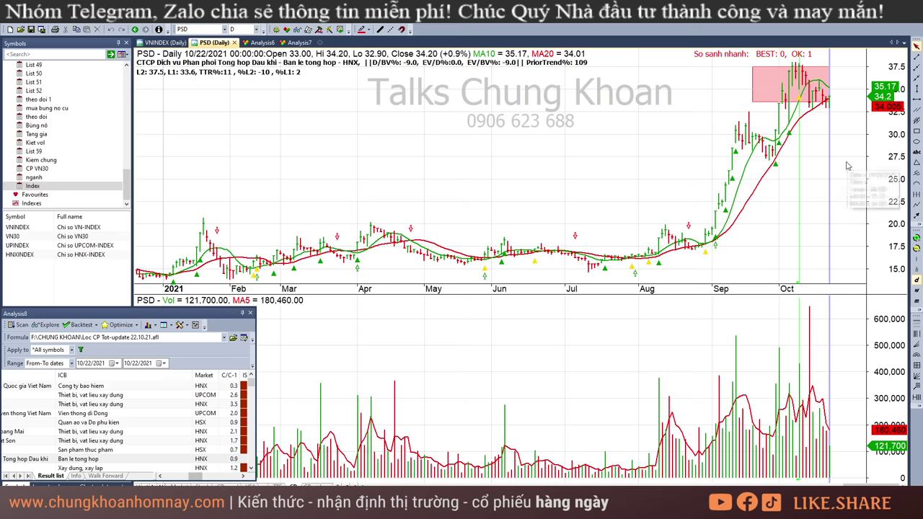
{"action": "left_click", "coordinate": [825, 116]}
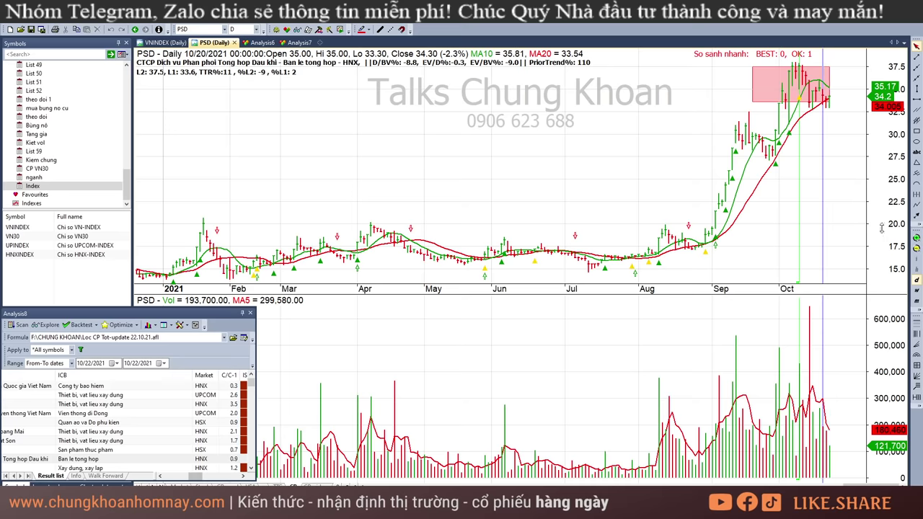
Step: Enlarge PSD's recent bars and draw a small triangle below the 10/14/2021 low
{"action": "left_click", "coordinate": [916, 238]}
{"action": "left_click", "coordinate": [916, 238]}
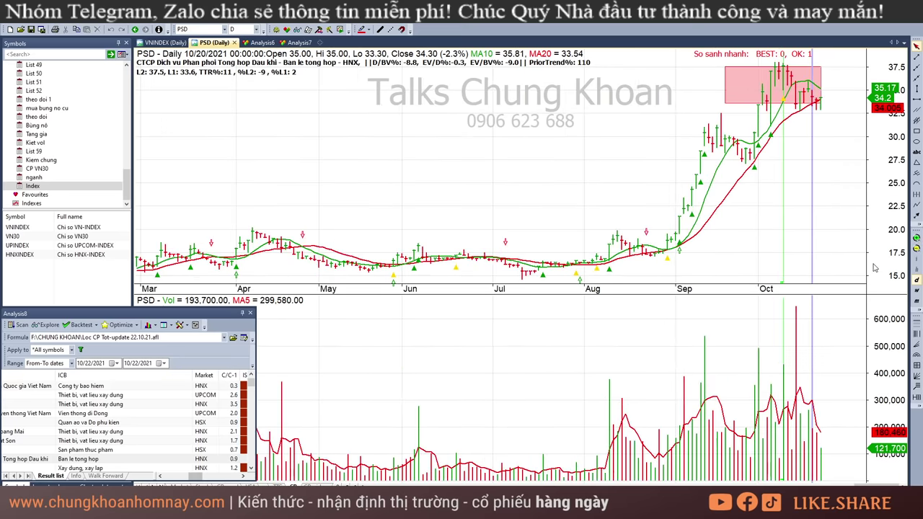
{"action": "left_click", "coordinate": [793, 127]}
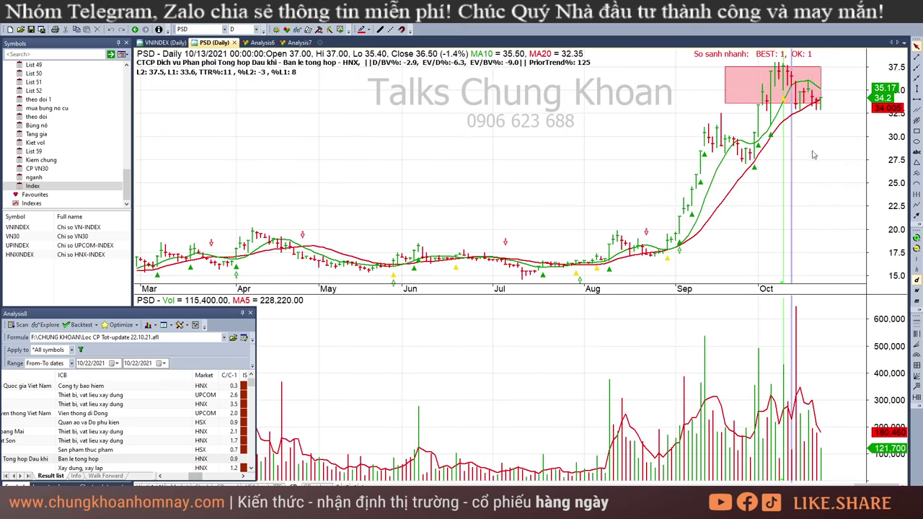
{"action": "left_click", "coordinate": [798, 120]}
{"action": "left_click", "coordinate": [802, 121]}
{"action": "left_click", "coordinate": [793, 131]}
{"action": "left_click", "coordinate": [798, 132]}
{"action": "left_click", "coordinate": [917, 163]}
{"action": "left_click_drag", "start_coordinate": [789, 134], "coordinate": [803, 122]}
Step: Read PSD's price and volume at the 10/14/2021, 10/18/2021, 10/21/2021 and 10/22/2021 bars
{"action": "left_click", "coordinate": [791, 124]}
{"action": "left_click", "coordinate": [805, 121]}
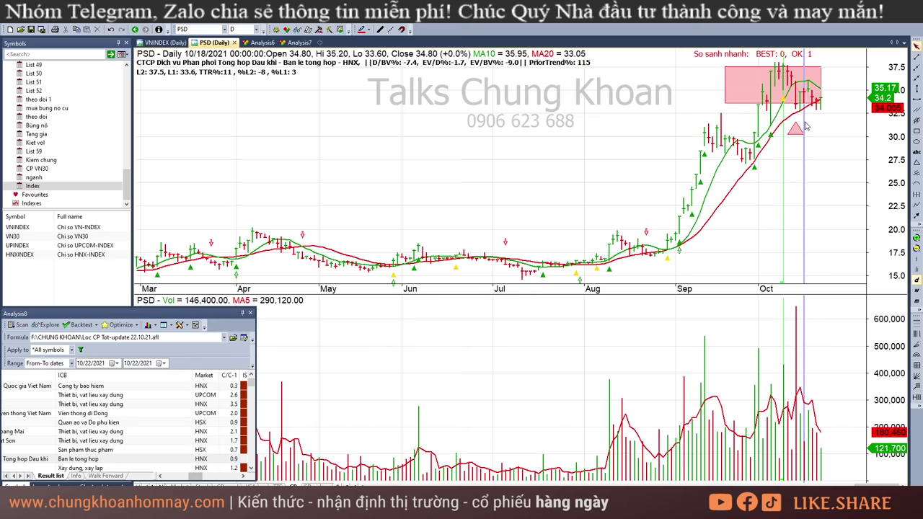
{"action": "left_click", "coordinate": [812, 127]}
{"action": "left_click", "coordinate": [817, 127]}
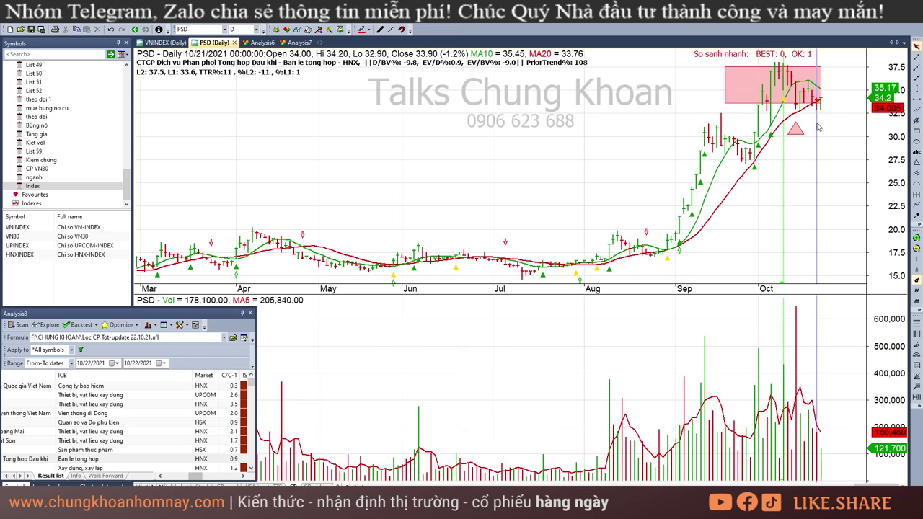
{"action": "left_click", "coordinate": [797, 161]}
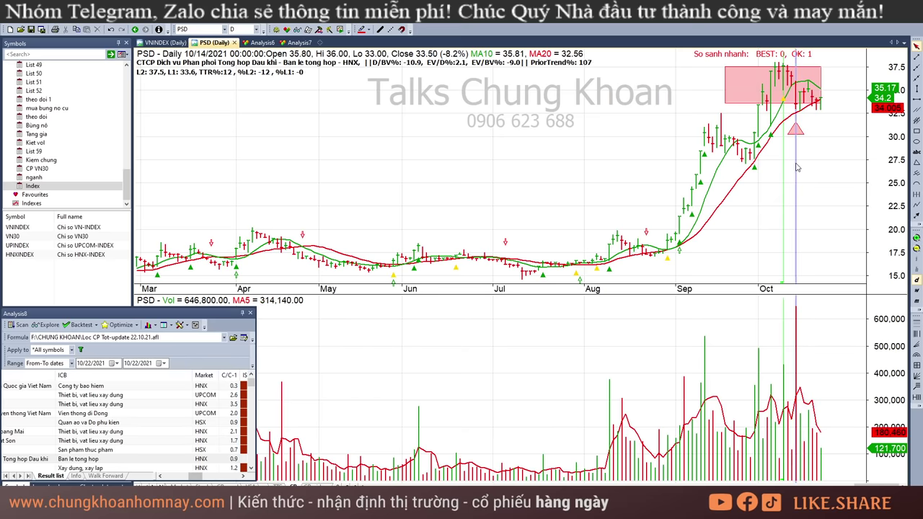
{"action": "left_click", "coordinate": [805, 169]}
{"action": "left_click", "coordinate": [798, 169]}
{"action": "left_click", "coordinate": [806, 166]}
{"action": "left_click", "coordinate": [819, 161]}
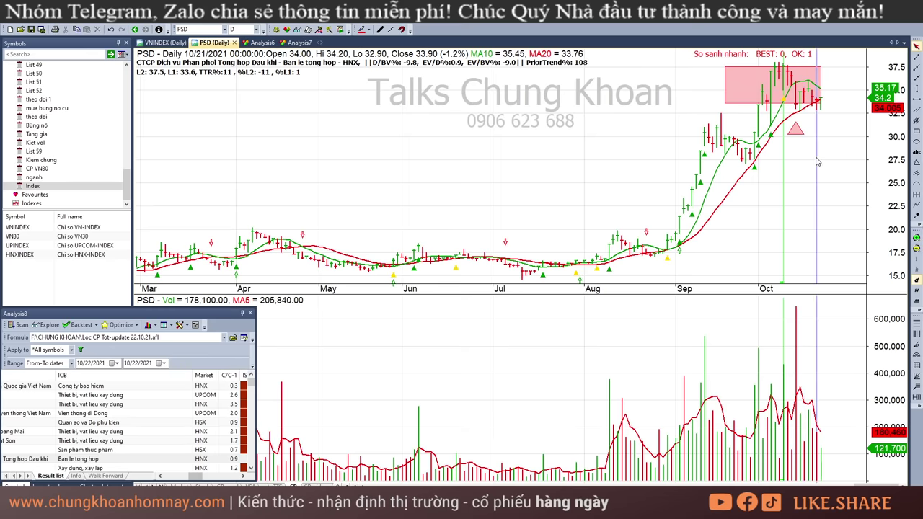
{"action": "left_click", "coordinate": [804, 157]}
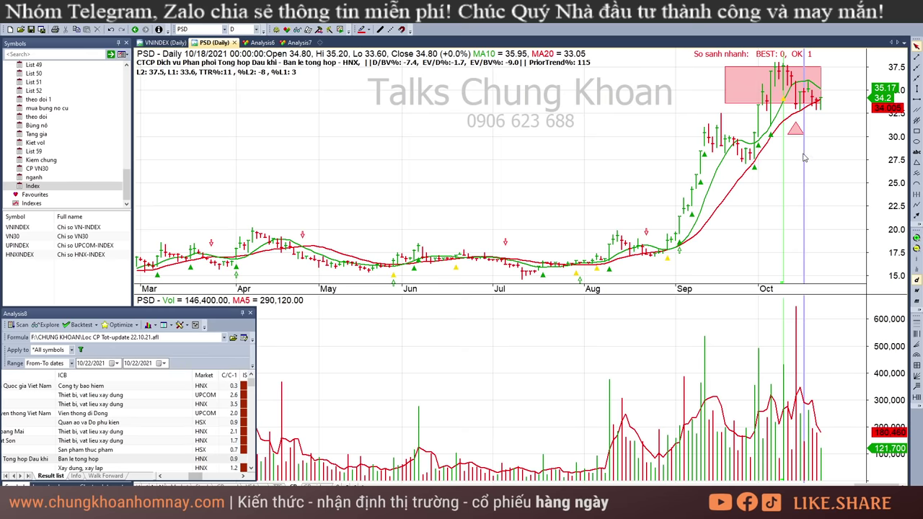
{"action": "left_click", "coordinate": [817, 157]}
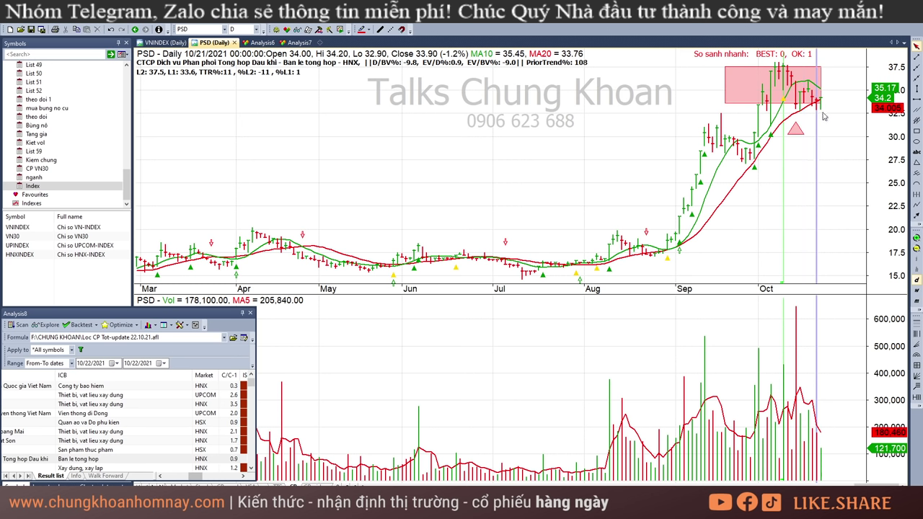
{"action": "left_click", "coordinate": [823, 113]}
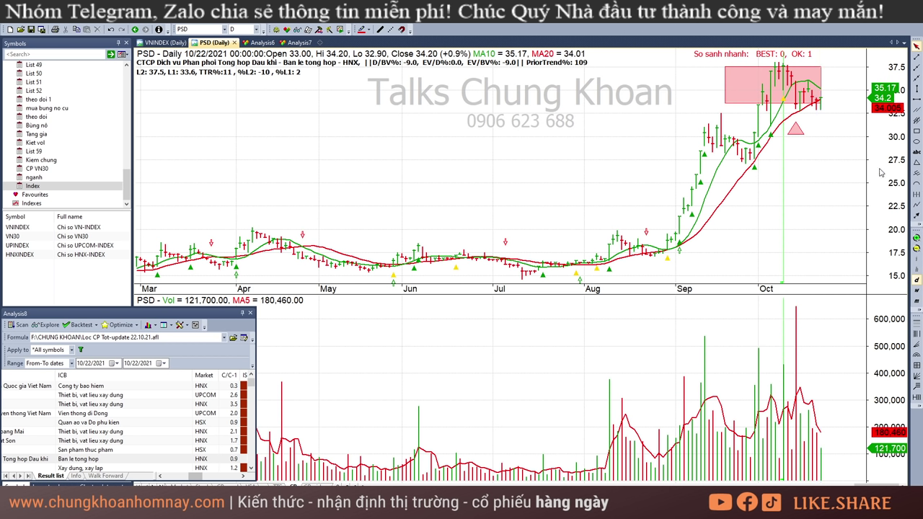
Step: Check the filtered stock list in Excel and load the BIC chart in AmiBroker
{"action": "key", "text": "alt+Tab"}
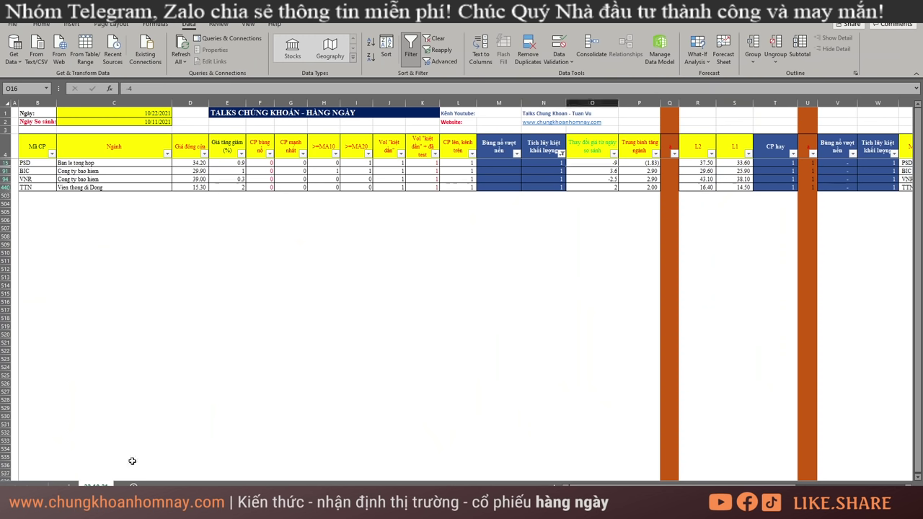
{"action": "key", "text": "alt+Tab"}
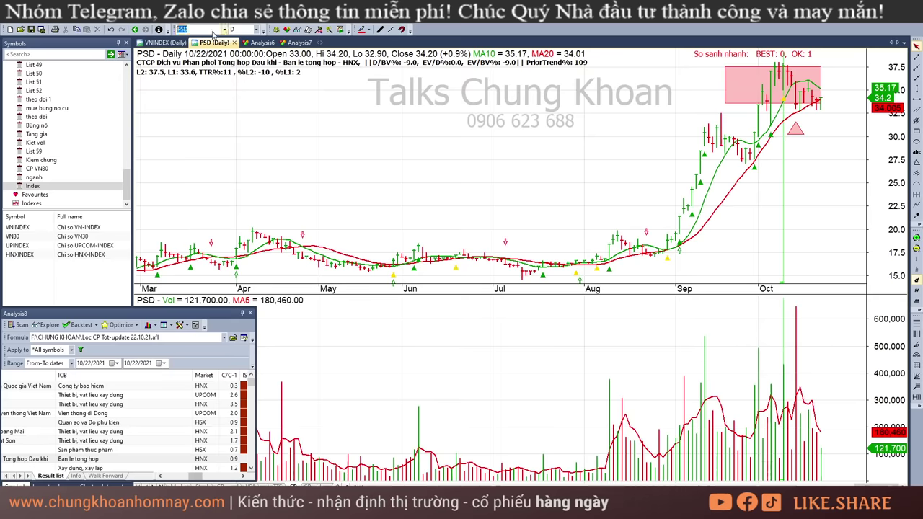
{"action": "type", "text": "bic"}
{"action": "key", "text": "Return"}
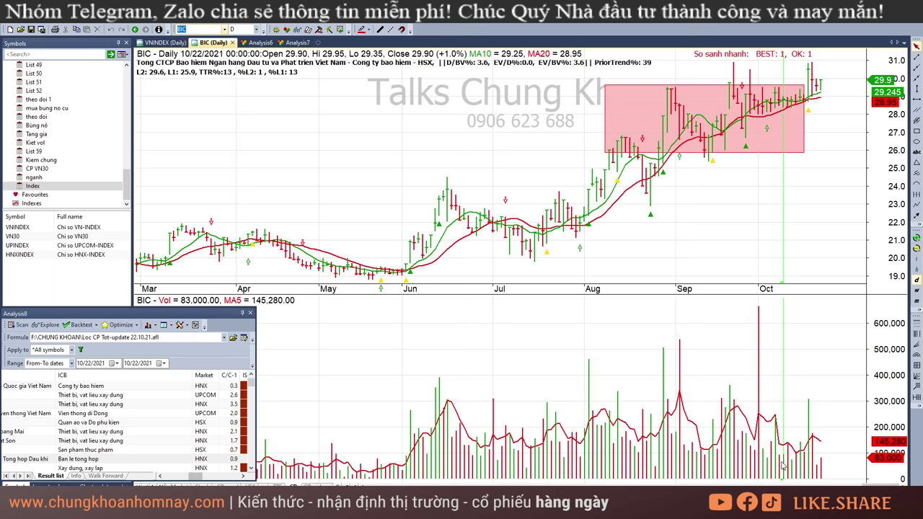
Step: Read BIC's bars at 10/15/2021, 10/19/2021 and 10/12/2021, and extend its base rectangle to the 10/22/2021 bar
{"action": "left_click", "coordinate": [817, 458]}
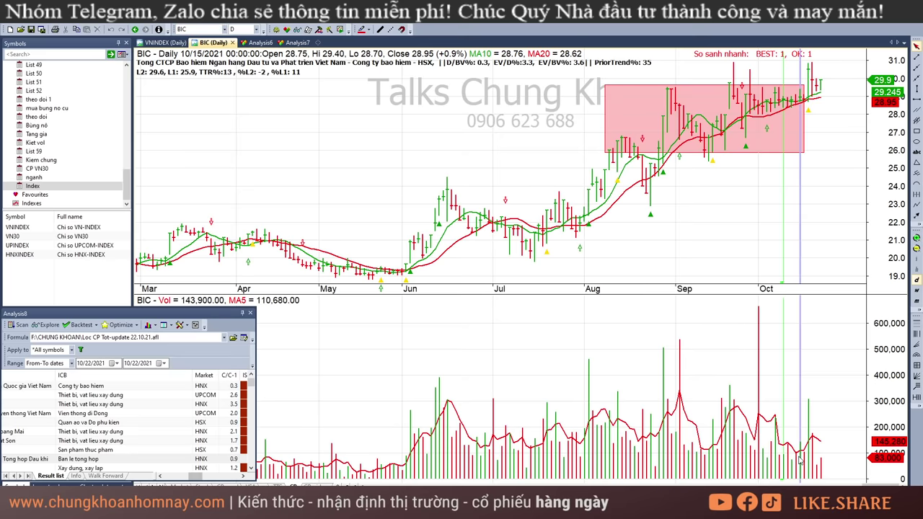
{"action": "left_click", "coordinate": [808, 176]}
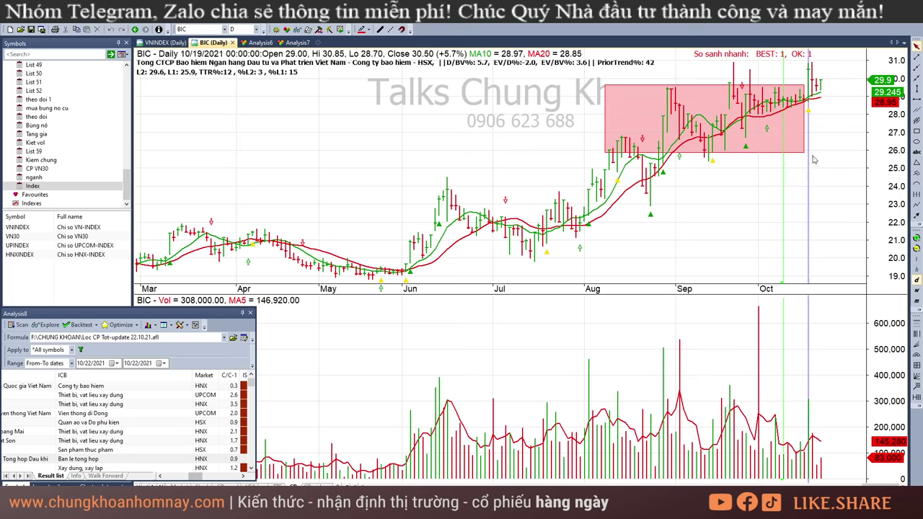
{"action": "left_click", "coordinate": [809, 149]}
{"action": "left_click", "coordinate": [816, 149]}
{"action": "left_click", "coordinate": [787, 158]}
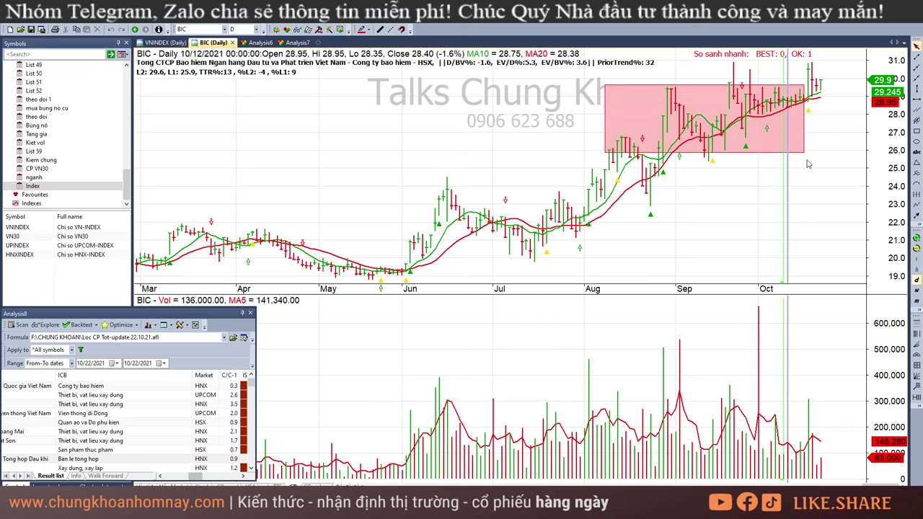
{"action": "left_click_drag", "start_coordinate": [803, 152], "coordinate": [821, 151]}
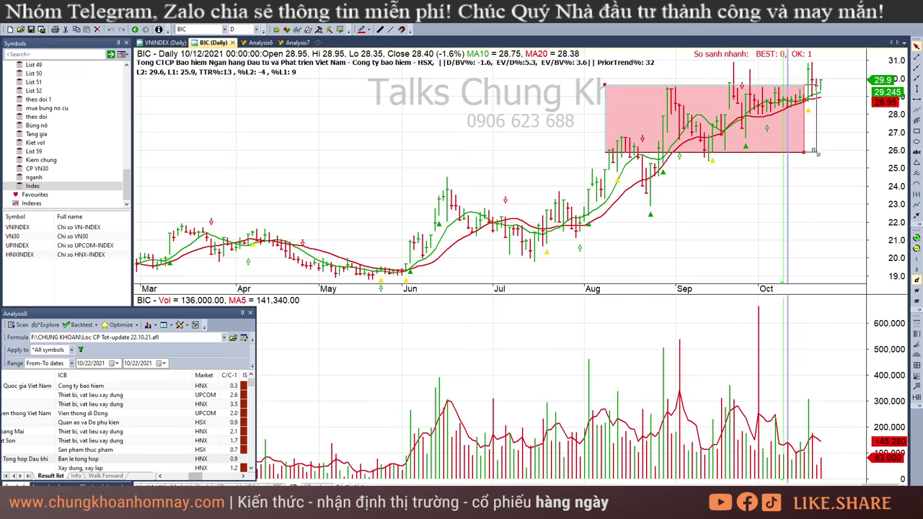
Step: Read BIC's bars from 10/18/2021 to 10/22/2021 and return to the filtered stock list in Excel
{"action": "left_click", "coordinate": [806, 177]}
{"action": "left_click", "coordinate": [809, 177]}
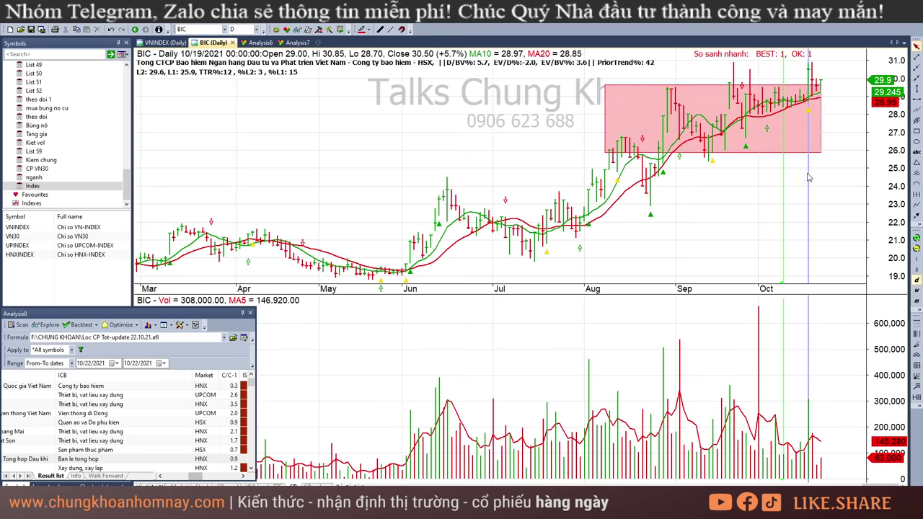
{"action": "left_click", "coordinate": [812, 177]}
{"action": "left_click", "coordinate": [818, 178]}
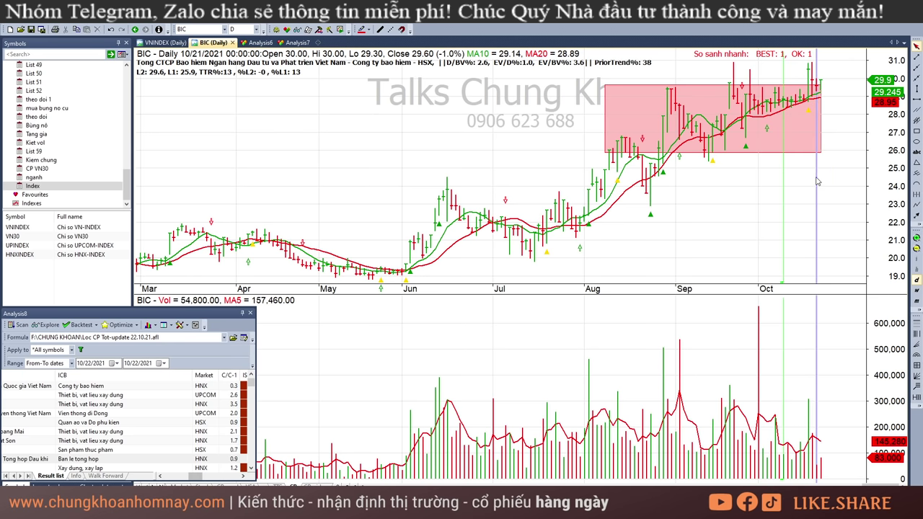
{"action": "left_click", "coordinate": [801, 192]}
{"action": "left_click", "coordinate": [819, 180]}
{"action": "left_click", "coordinate": [805, 176]}
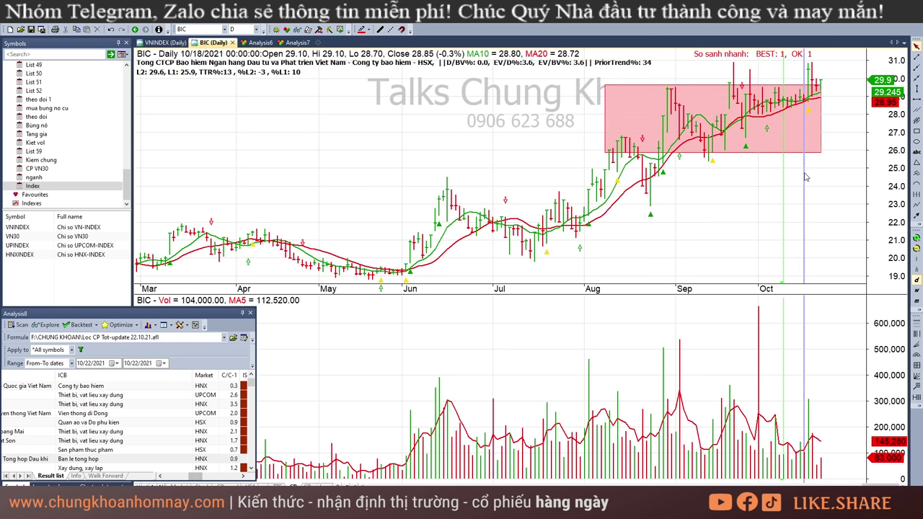
{"action": "left_click", "coordinate": [818, 173]}
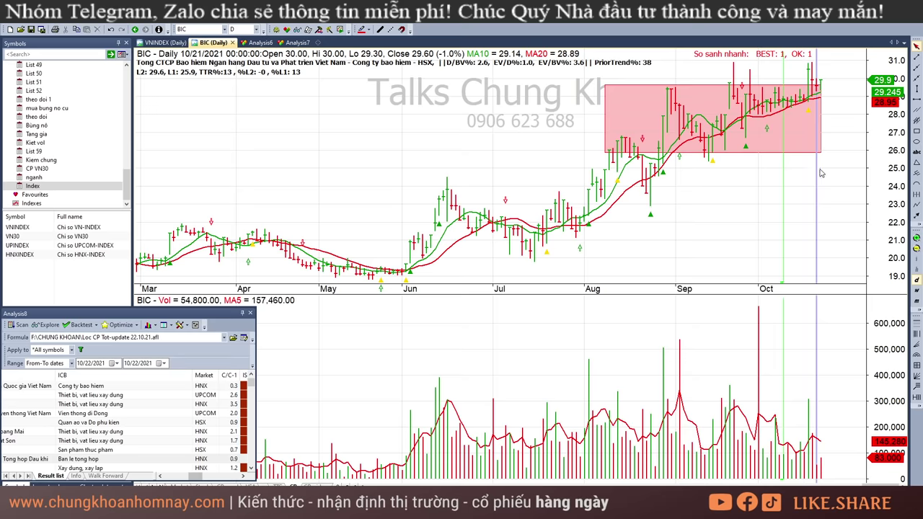
{"action": "left_click", "coordinate": [821, 179]}
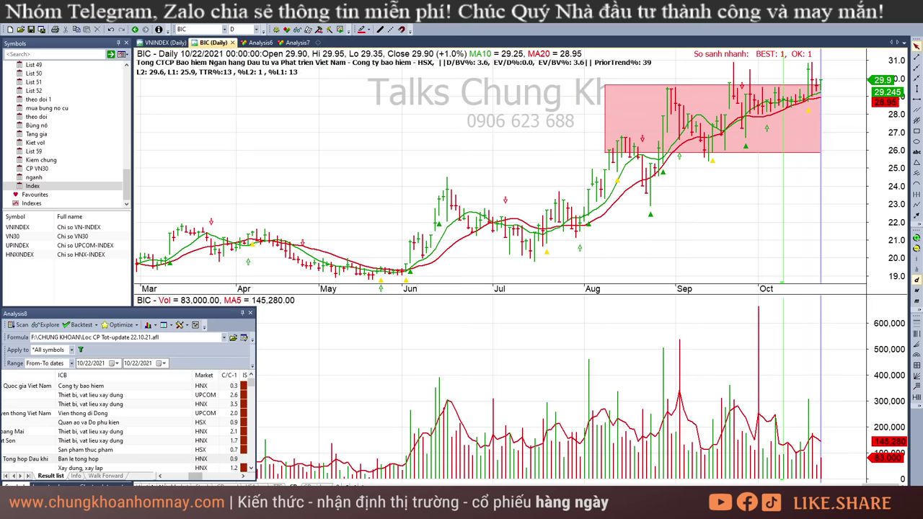
{"action": "key", "text": "alt+Tab"}
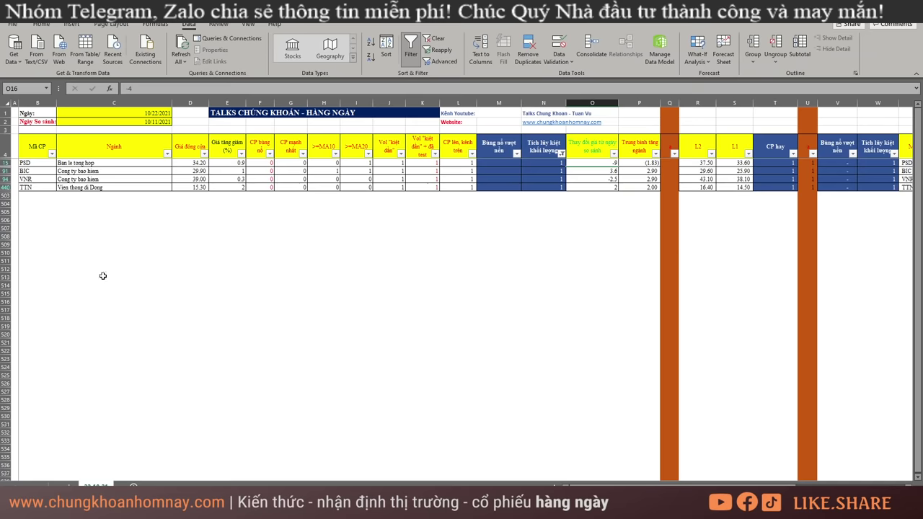
Step: Switch to AmiBroker and load the VNR chart
{"action": "left_click", "coordinate": [117, 503]}
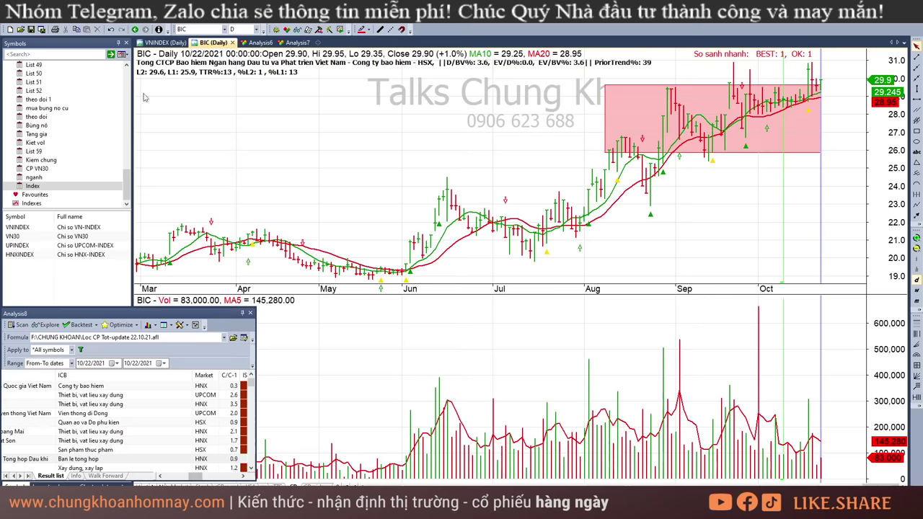
{"action": "left_click", "coordinate": [193, 30]}
{"action": "type", "text": "vbr"}
{"action": "key", "text": "Return"}
{"action": "key", "text": "Escape"}
{"action": "type", "text": "vnr"}
{"action": "key", "text": "Return"}
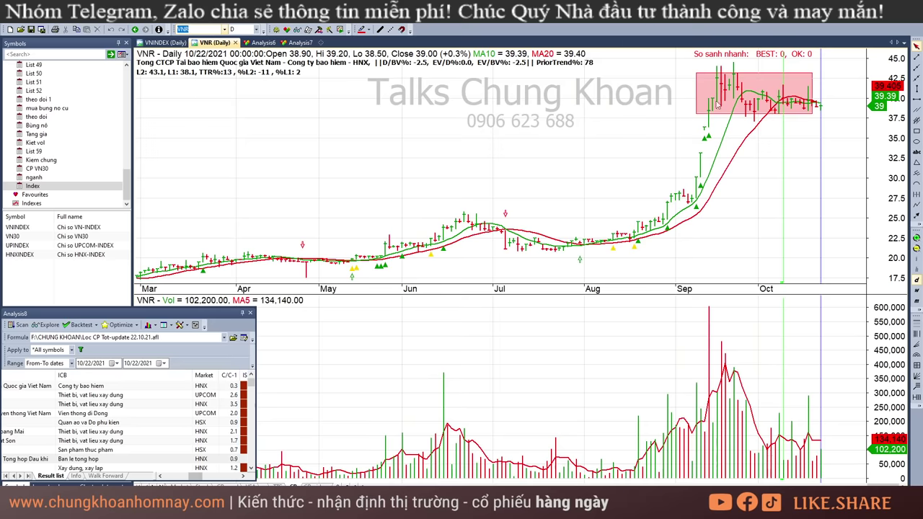
Step: Extend VNR's base rectangle to the 10/22/2021 bar
{"action": "left_click", "coordinate": [812, 84]}
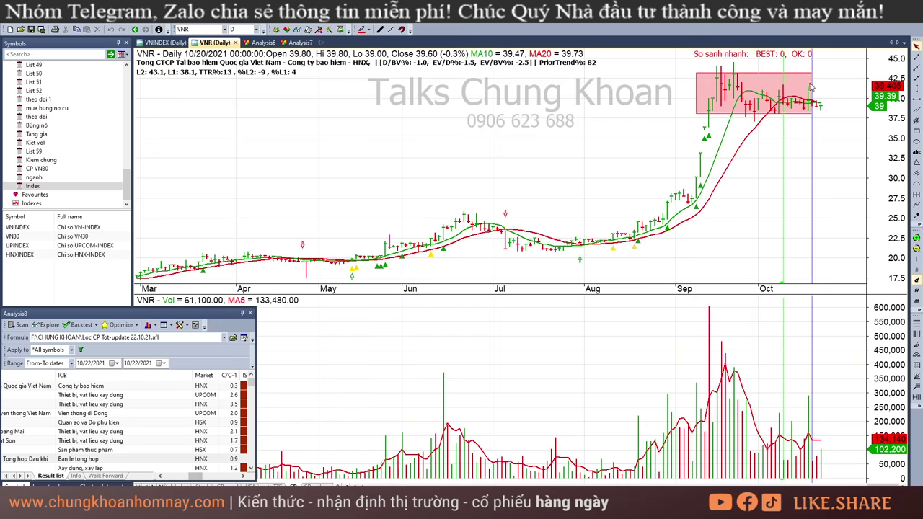
{"action": "left_click", "coordinate": [812, 111]}
{"action": "left_click_drag", "start_coordinate": [811, 112], "coordinate": [820, 113]}
Step: Read VNR's price and volume at the 9/15/2021, 10/7/2021, 10/20/2021, 10/18/2021 and 10/19/2021 bars
{"action": "left_click", "coordinate": [707, 147]}
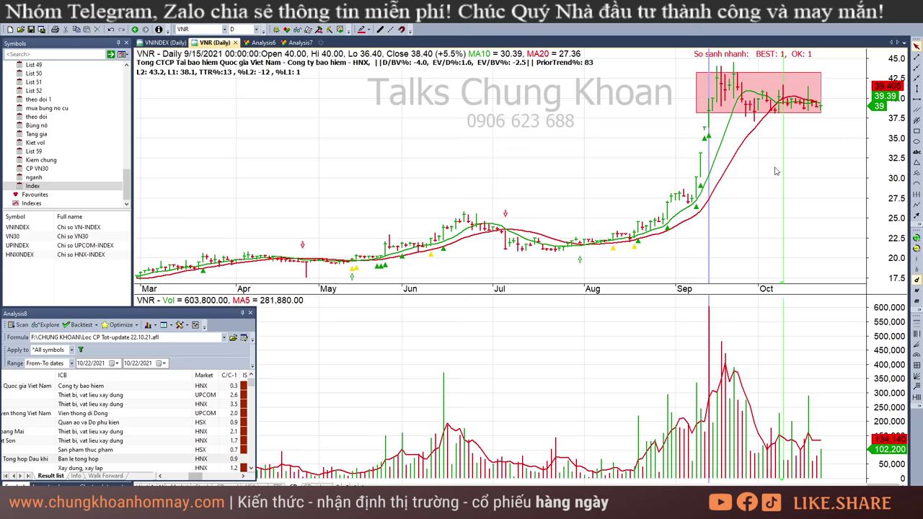
{"action": "left_click", "coordinate": [781, 159]}
{"action": "left_click", "coordinate": [758, 457]}
{"action": "left_click", "coordinate": [779, 463]}
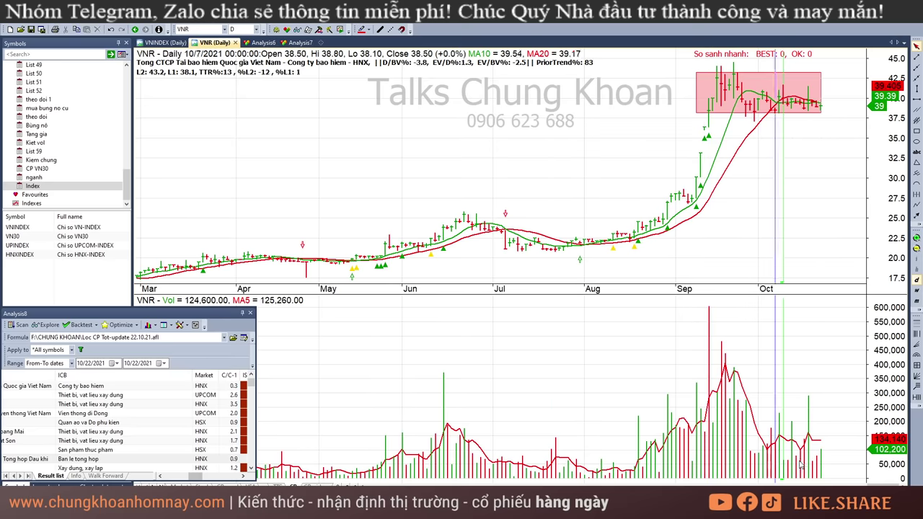
{"action": "left_click", "coordinate": [802, 465]}
{"action": "left_click", "coordinate": [813, 463]}
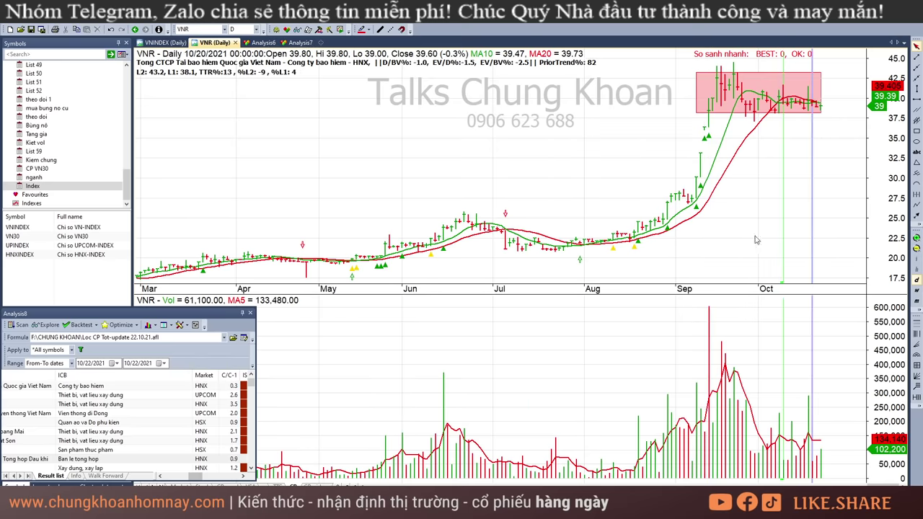
{"action": "left_click", "coordinate": [788, 162]}
{"action": "left_click", "coordinate": [804, 144]}
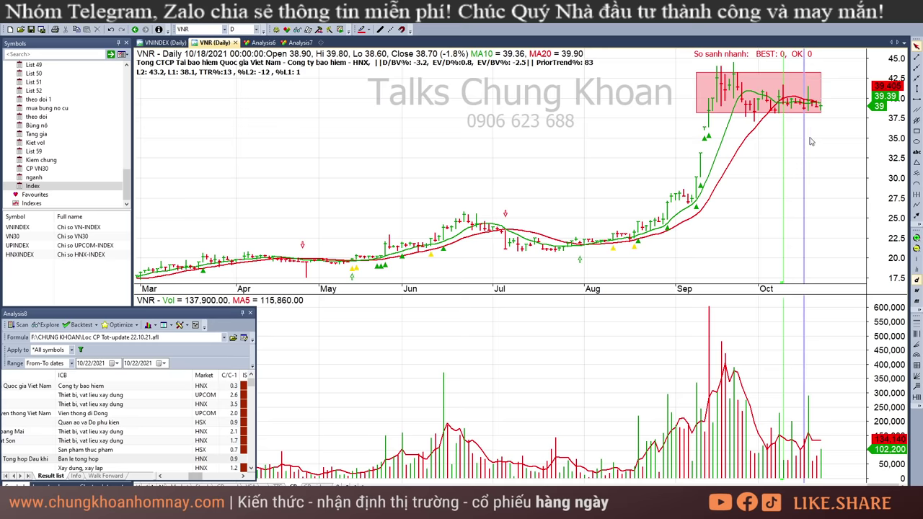
{"action": "left_click", "coordinate": [809, 142]}
{"action": "left_click", "coordinate": [800, 136]}
{"action": "left_click", "coordinate": [803, 135]}
{"action": "left_click", "coordinate": [808, 135]}
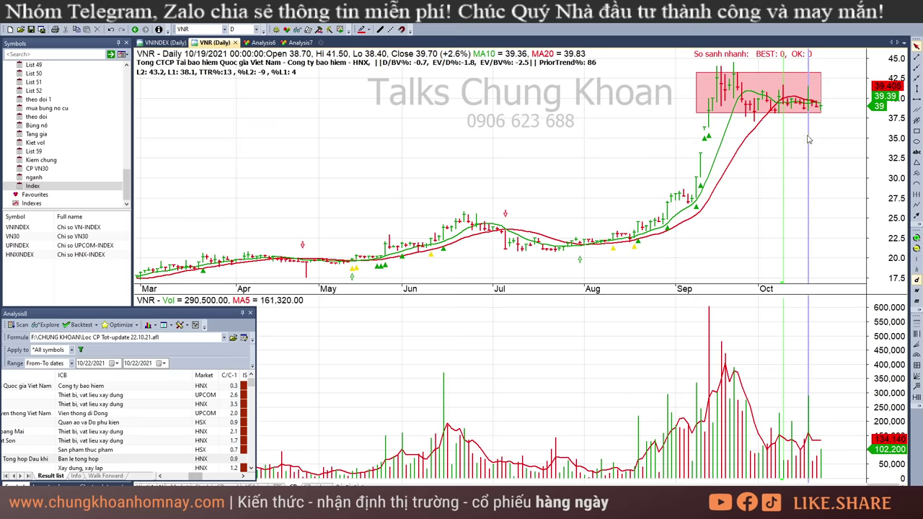
Step: Draw a small triangle marker below VNR's 10/19/2021 bar and read the 10/21/2021 and 10/22/2021 bars
{"action": "left_click", "coordinate": [915, 163]}
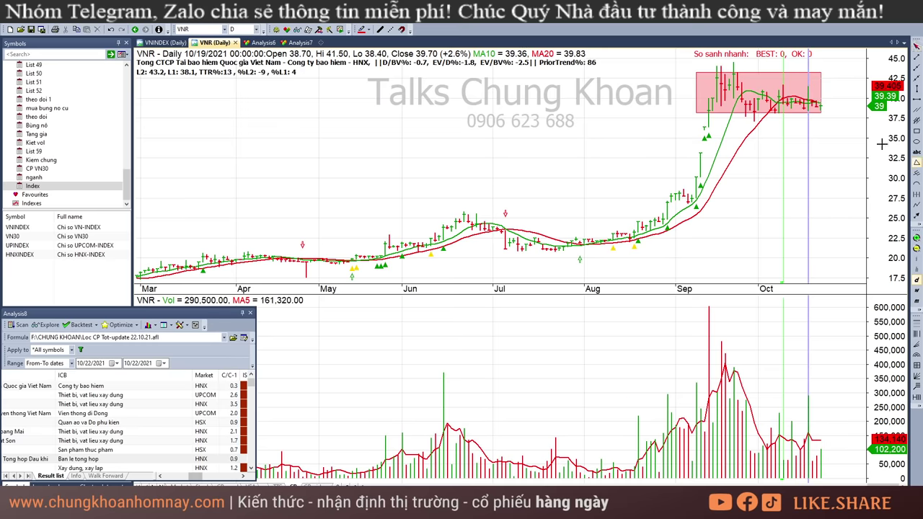
{"action": "left_click", "coordinate": [808, 125]}
{"action": "left_click", "coordinate": [816, 133]}
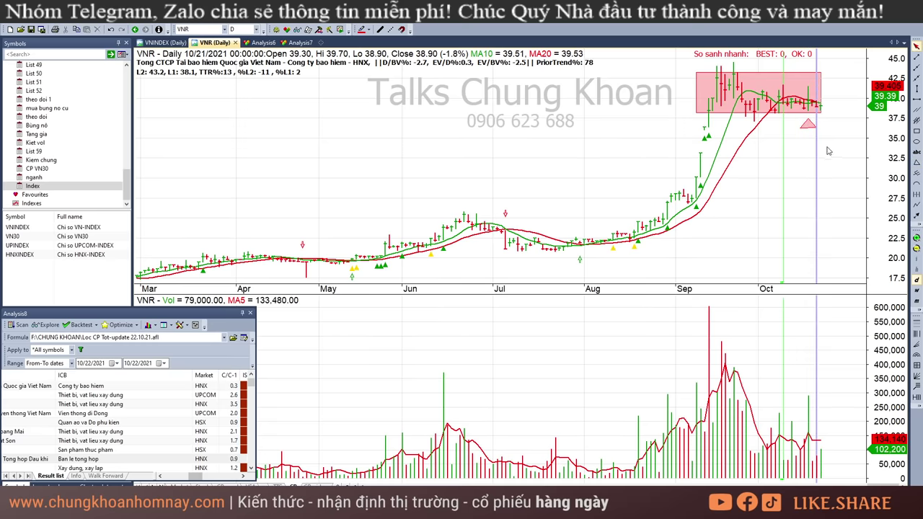
{"action": "left_click", "coordinate": [822, 144]}
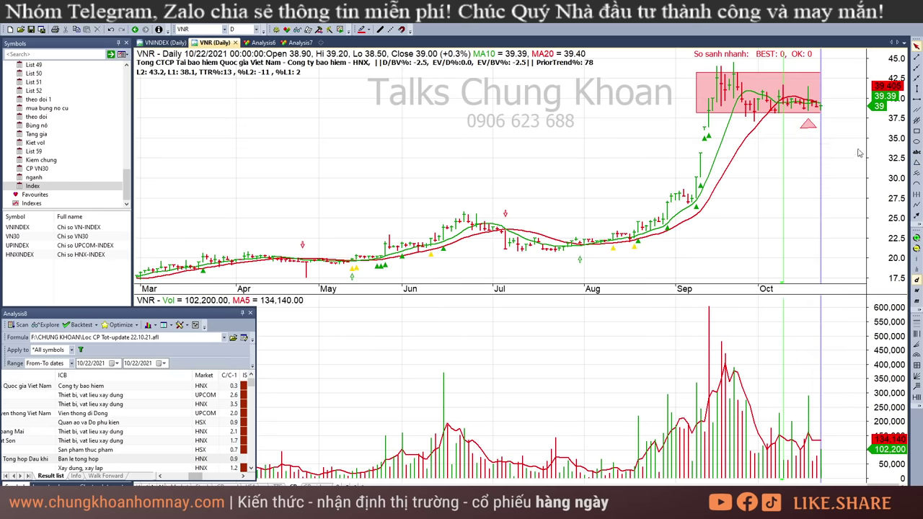
Step: Check the filtered stock list in Excel and load the TTN chart in AmiBroker
{"action": "key", "text": "alt+Tab"}
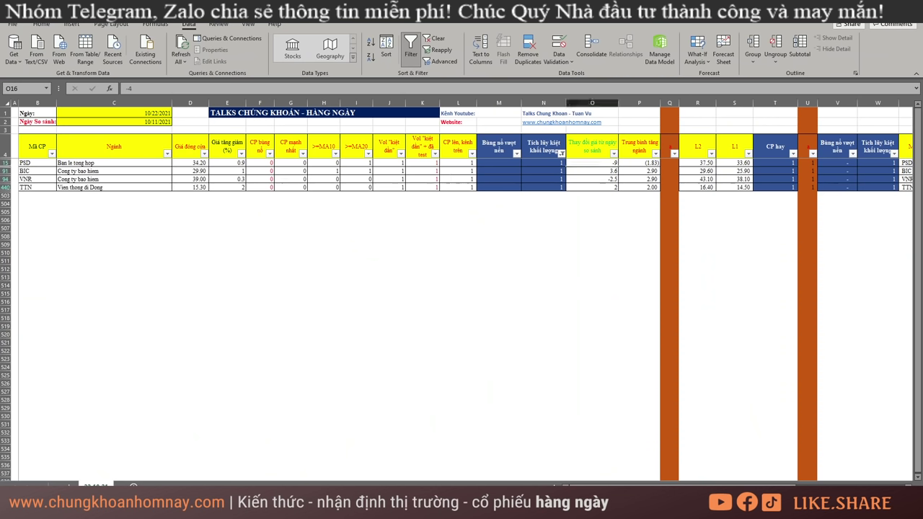
{"action": "key", "text": "alt+Tab"}
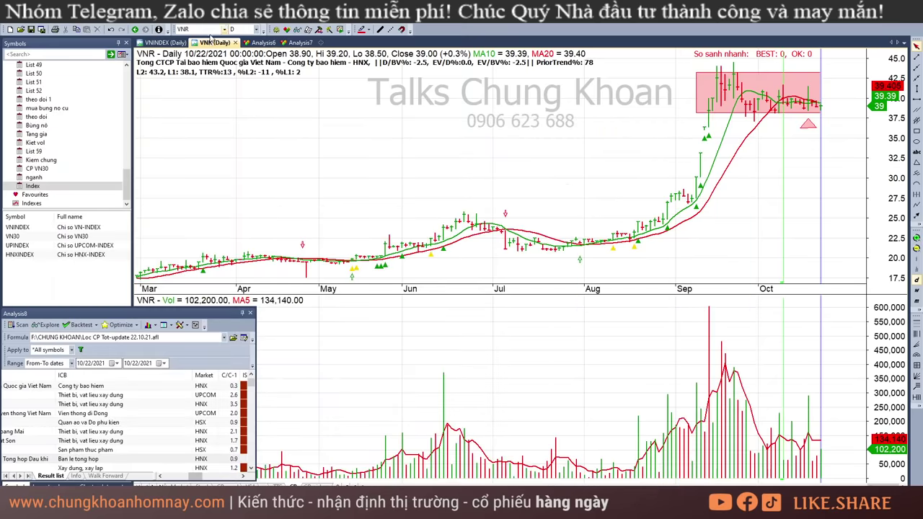
{"action": "type", "text": "ttn"}
{"action": "key", "text": "Return"}
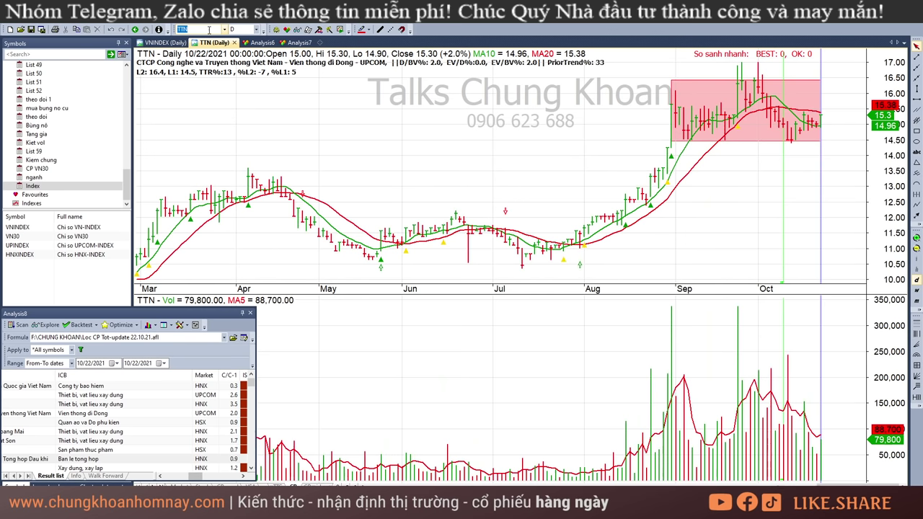
Step: Read TTN's price and volume at the 9/1/2021, 9/22/2021, 10/13/2021 and 9/29/2021 bars
{"action": "left_click", "coordinate": [709, 205]}
{"action": "left_click", "coordinate": [676, 196]}
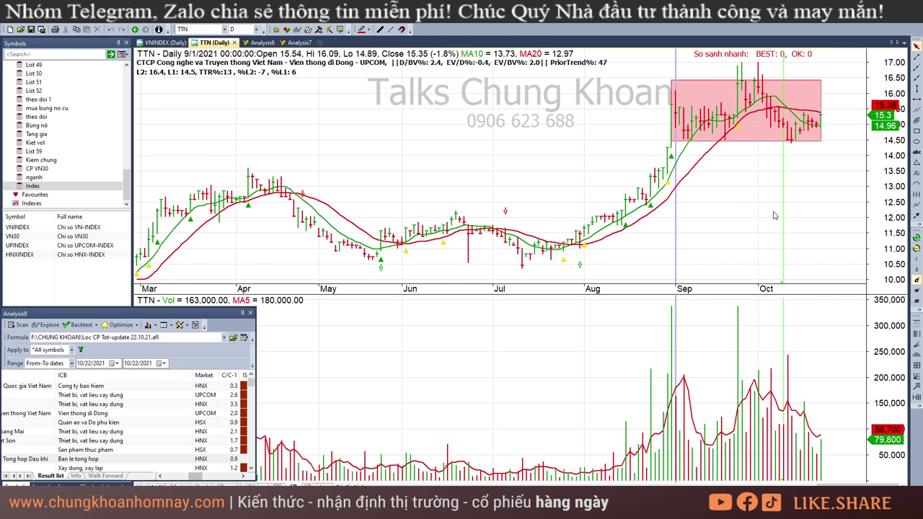
{"action": "left_click", "coordinate": [729, 174]}
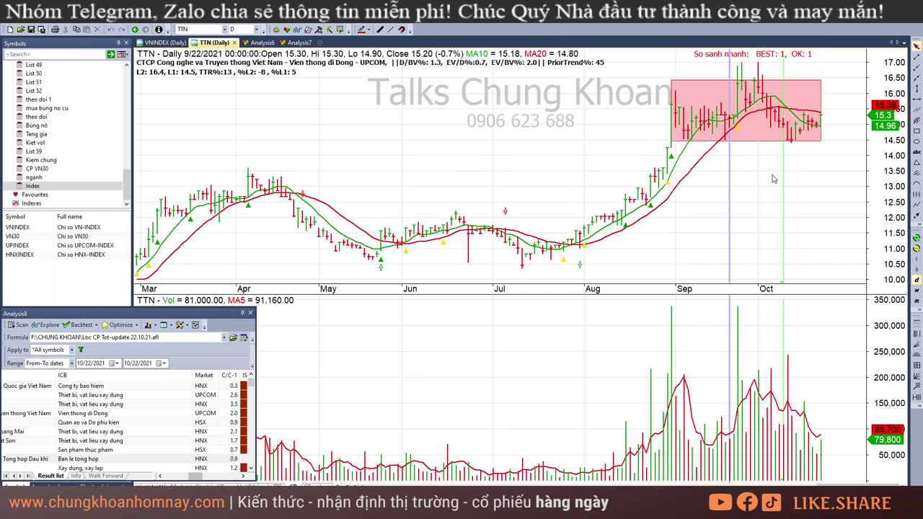
{"action": "left_click", "coordinate": [763, 175]}
{"action": "left_click", "coordinate": [781, 175]}
{"action": "left_click", "coordinate": [791, 179]}
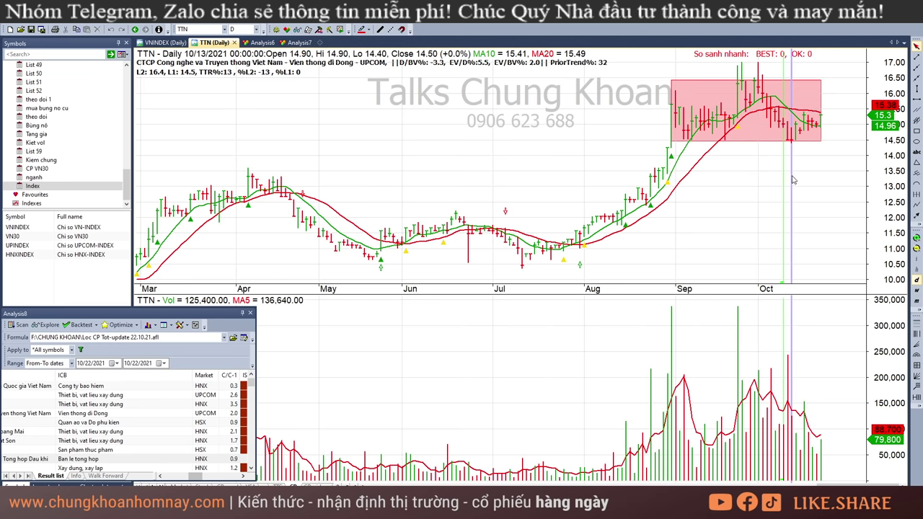
{"action": "left_click", "coordinate": [750, 236]}
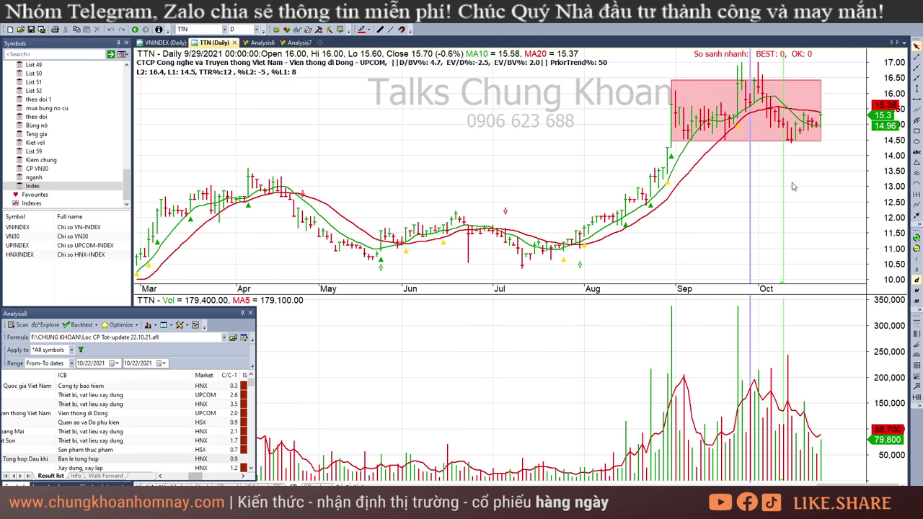
Step: Draw a triangle marker below TTN's 10/13/2021 bar, beneath the base rectangle
{"action": "left_click", "coordinate": [916, 163]}
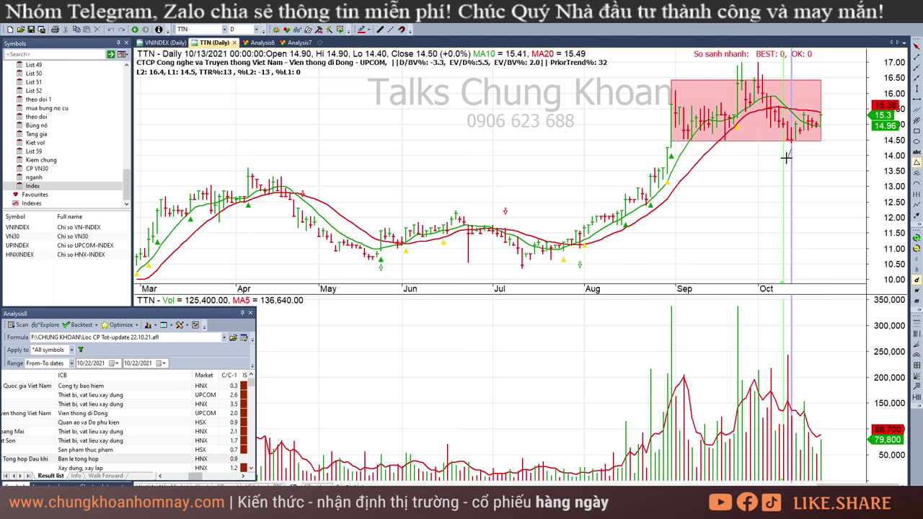
{"action": "left_click_drag", "start_coordinate": [786, 158], "coordinate": [779, 162]}
{"action": "left_click", "coordinate": [800, 161]}
Step: Read TTN's price and volume at the 10/20/2021, 10/21/2021 and 10/22/2021 bars
{"action": "left_click", "coordinate": [807, 180]}
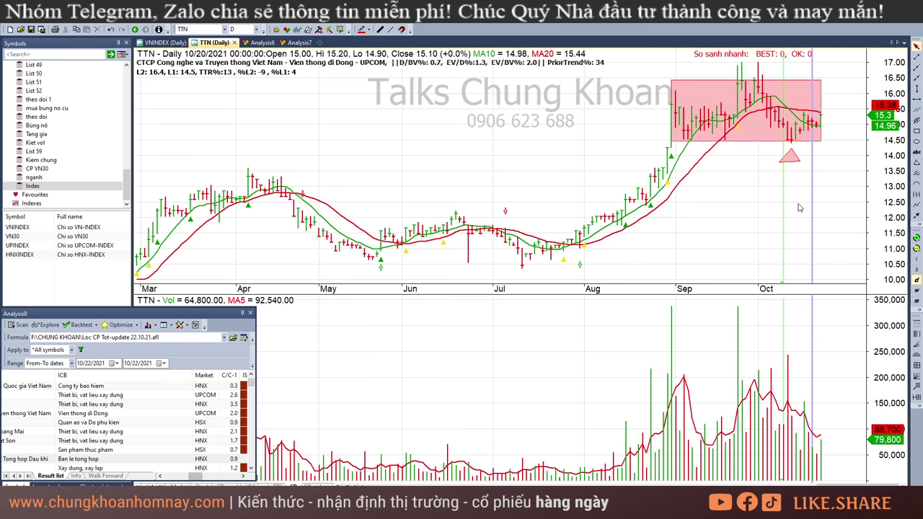
{"action": "left_click_drag", "start_coordinate": [799, 208], "coordinate": [818, 199]}
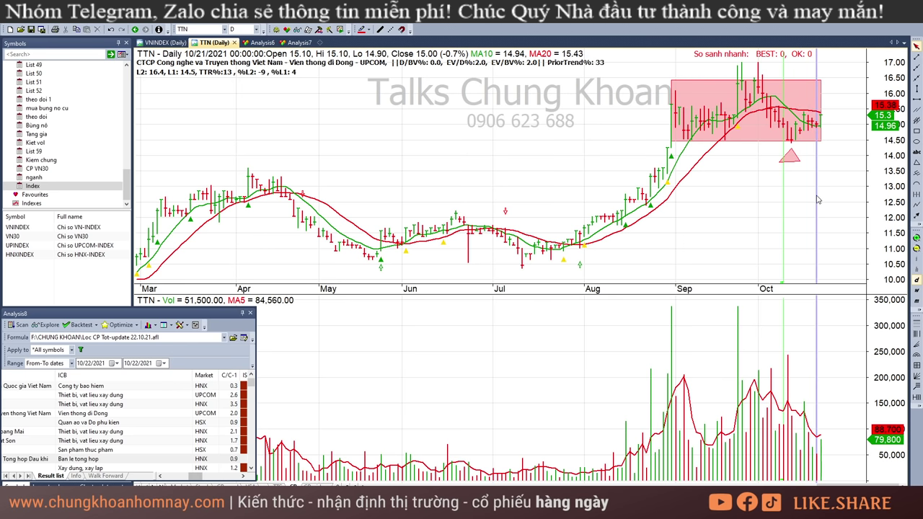
{"action": "left_click", "coordinate": [827, 178]}
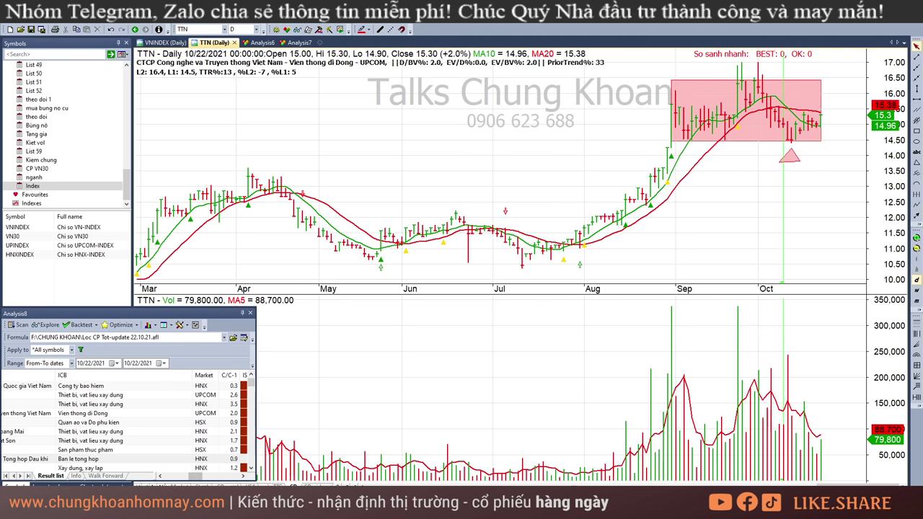
Step: Return to the Excel stock list and undo the filter on the "Tích lũy kiệt khối lượng" column
{"action": "key", "text": "alt+Tab"}
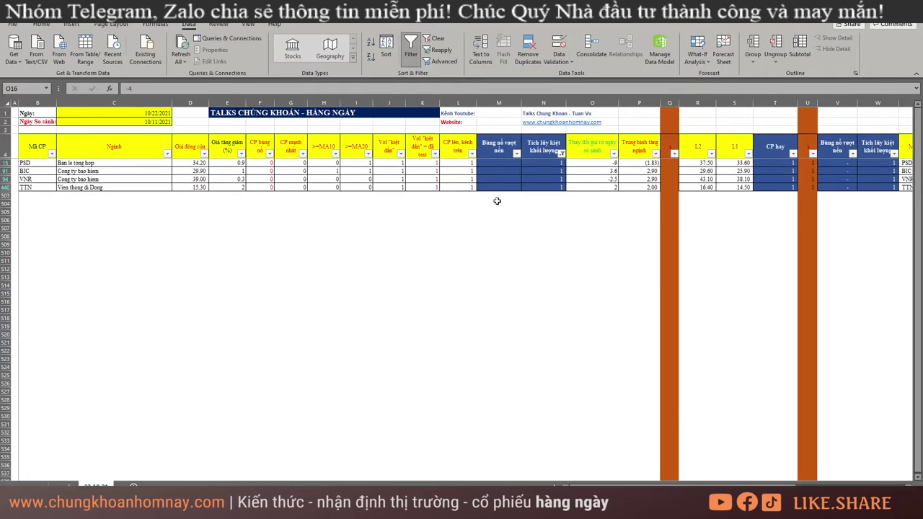
{"action": "left_click", "coordinate": [398, 203]}
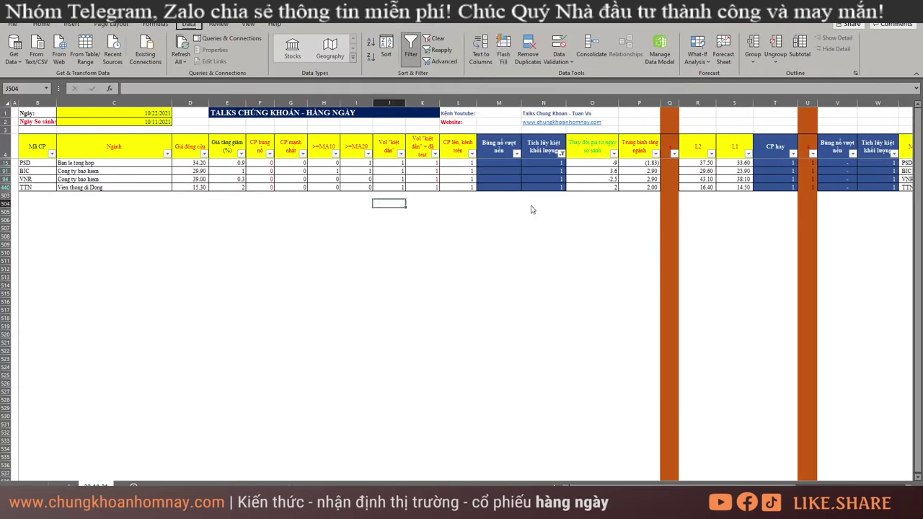
{"action": "key", "text": "ctrl+z"}
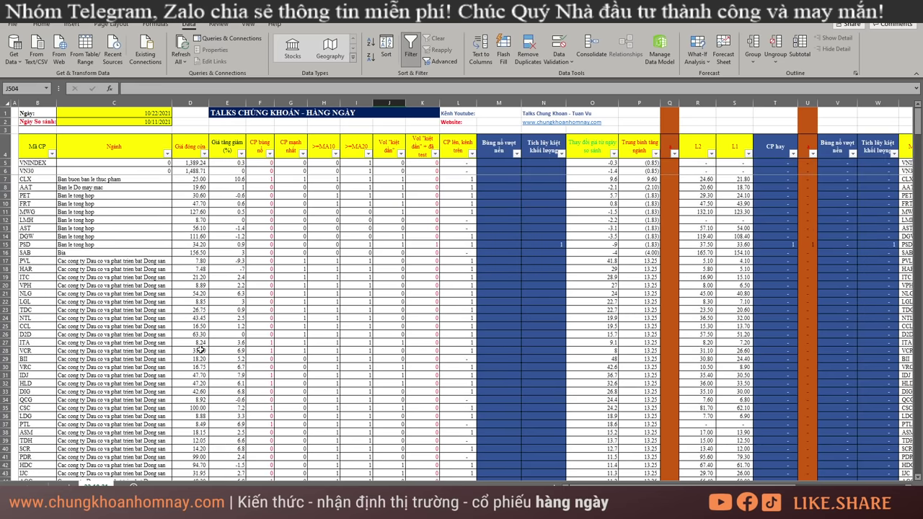
Step: Filter the "CP mạnh nhất" column to 1, look through the matching stocks, and undo the filter
{"action": "left_click", "coordinate": [431, 187]}
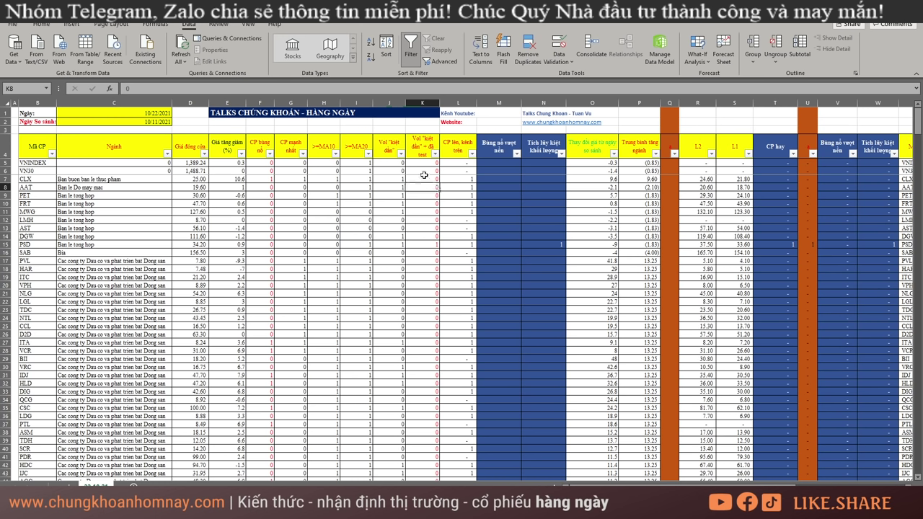
{"action": "left_click", "coordinate": [303, 154]}
{"action": "left_click", "coordinate": [207, 267]}
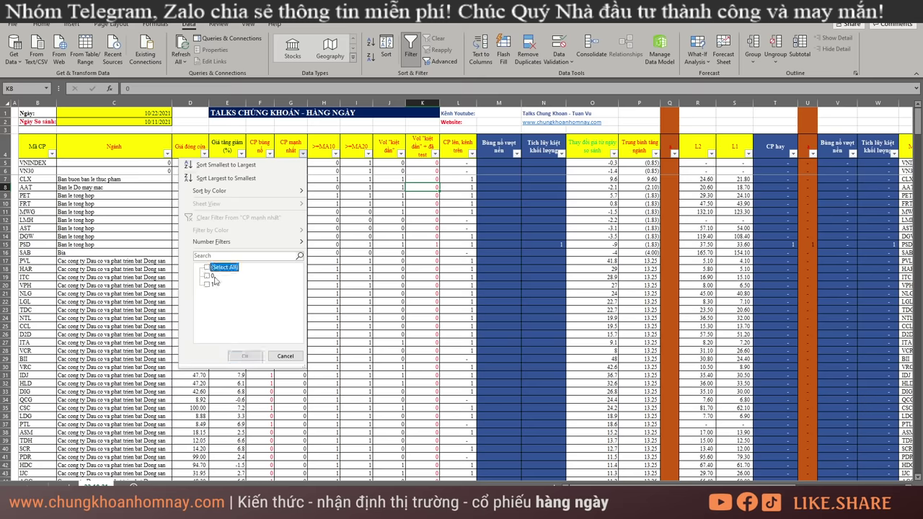
{"action": "left_click", "coordinate": [209, 284]}
{"action": "left_click", "coordinate": [245, 355]}
{"action": "scroll", "coordinate": [336, 281], "scroll_direction": "down", "scroll_amount": 15}
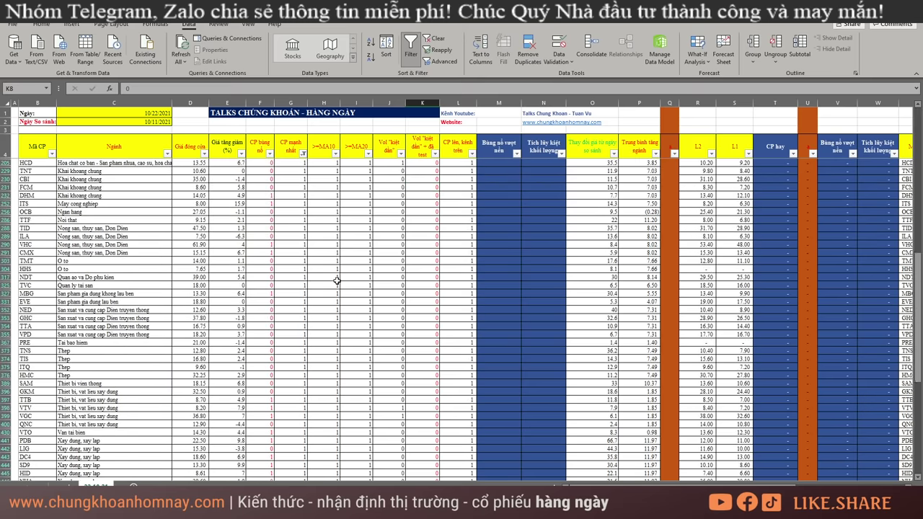
{"action": "scroll", "coordinate": [336, 281], "scroll_direction": "up", "scroll_amount": 20}
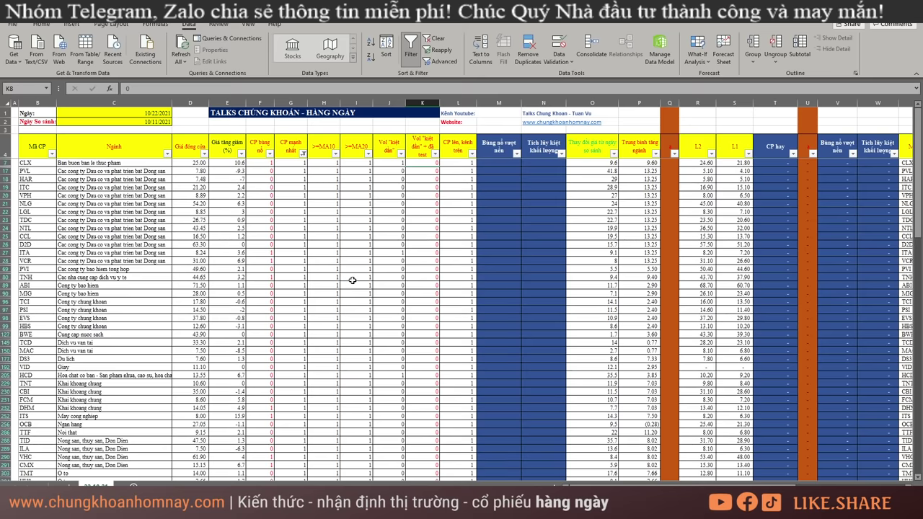
{"action": "key", "text": "ctrl+z"}
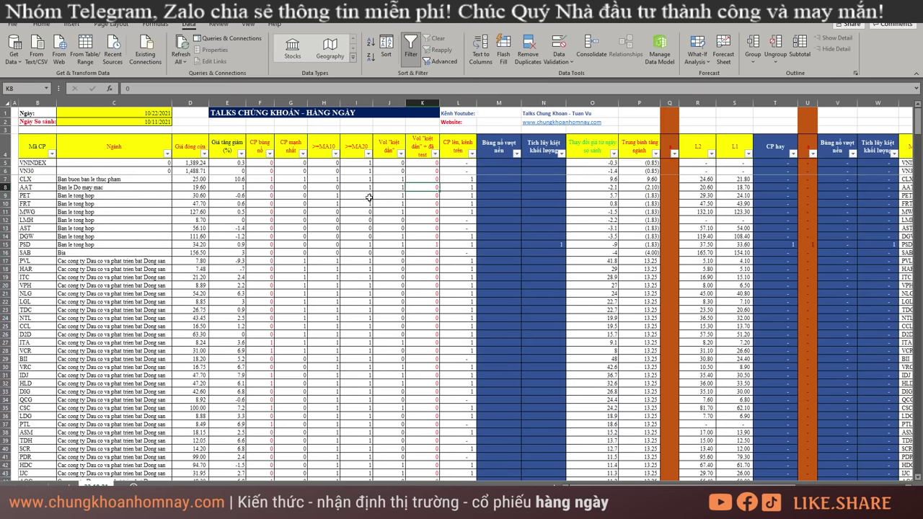
Step: Filter the ">=MA10" column to show only the stocks with value 1
{"action": "left_click", "coordinate": [317, 203]}
{"action": "left_click", "coordinate": [335, 154]}
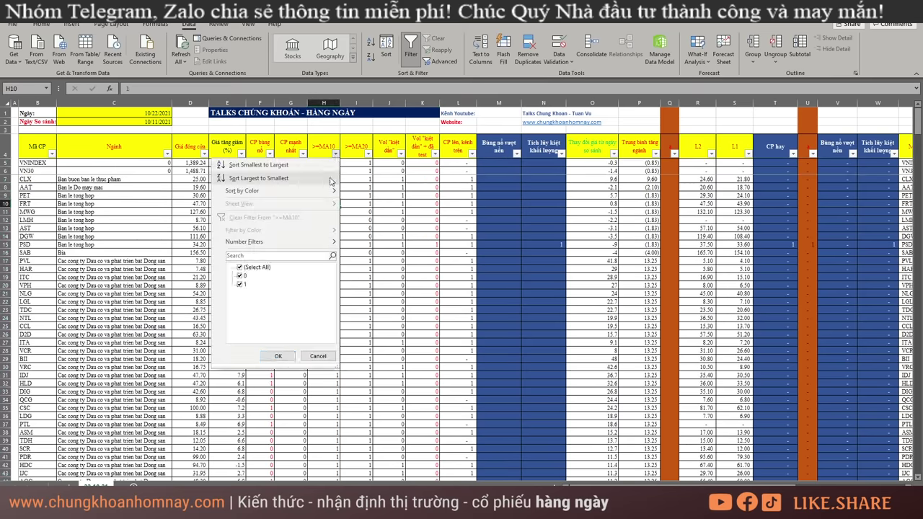
{"action": "left_click", "coordinate": [252, 268]}
{"action": "left_click", "coordinate": [240, 284]}
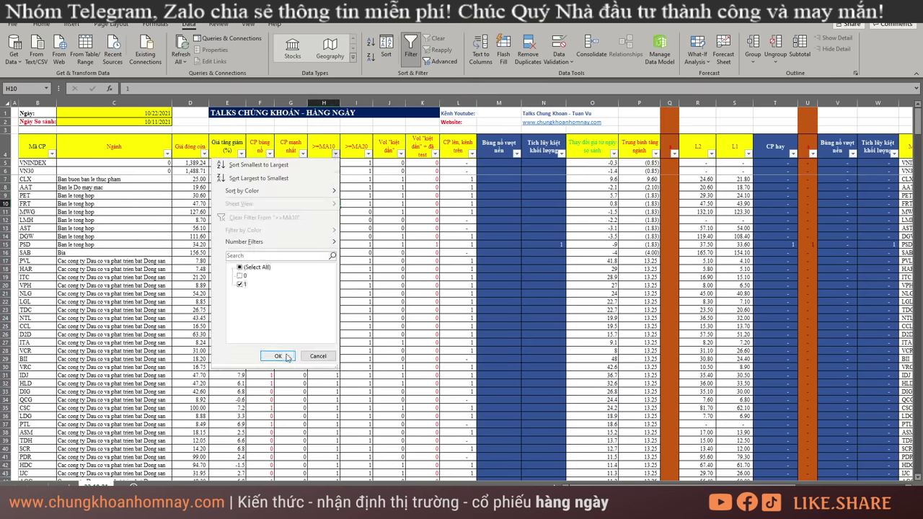
{"action": "left_click", "coordinate": [277, 355]}
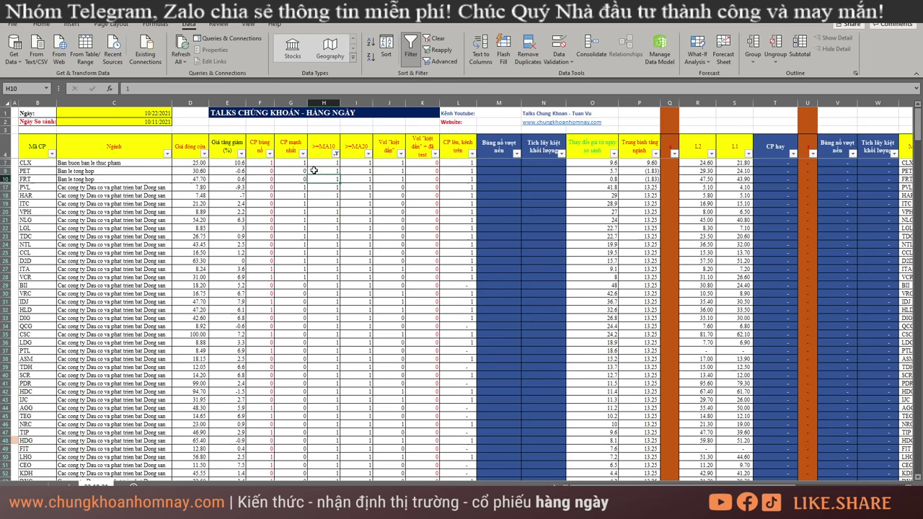
Step: Filter the "CP lên, kênh trên" column to 1 and look through the remaining stocks
{"action": "left_click", "coordinate": [472, 154]}
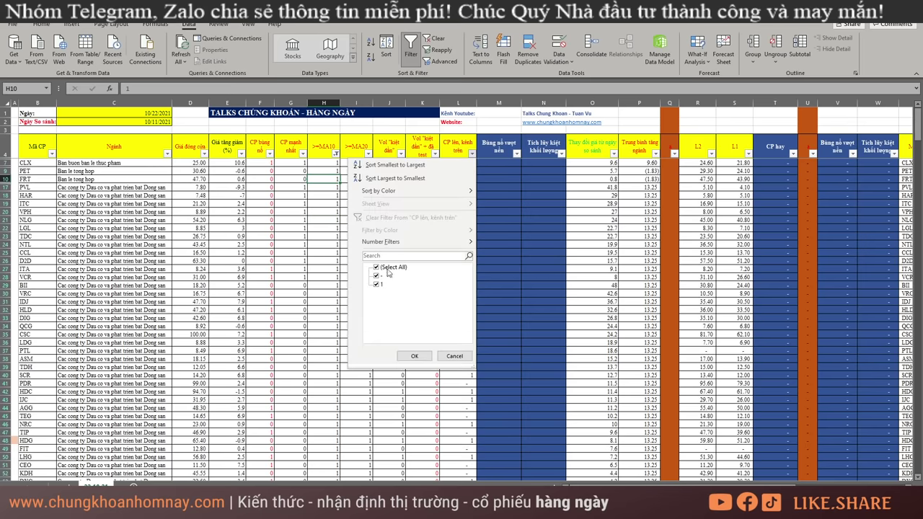
{"action": "left_click", "coordinate": [415, 356]}
{"action": "scroll", "coordinate": [416, 355], "scroll_direction": "down", "scroll_amount": 20}
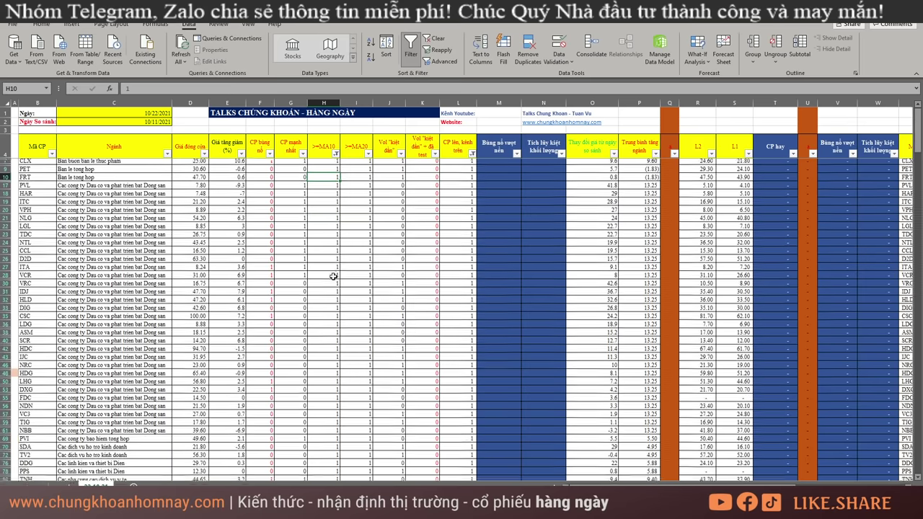
Step: Look through the filtered stocks and check their ">=MA10", ">=MA20" and "CP lên, kênh trên" columns
{"action": "scroll", "coordinate": [340, 276], "scroll_direction": "down", "scroll_amount": 8}
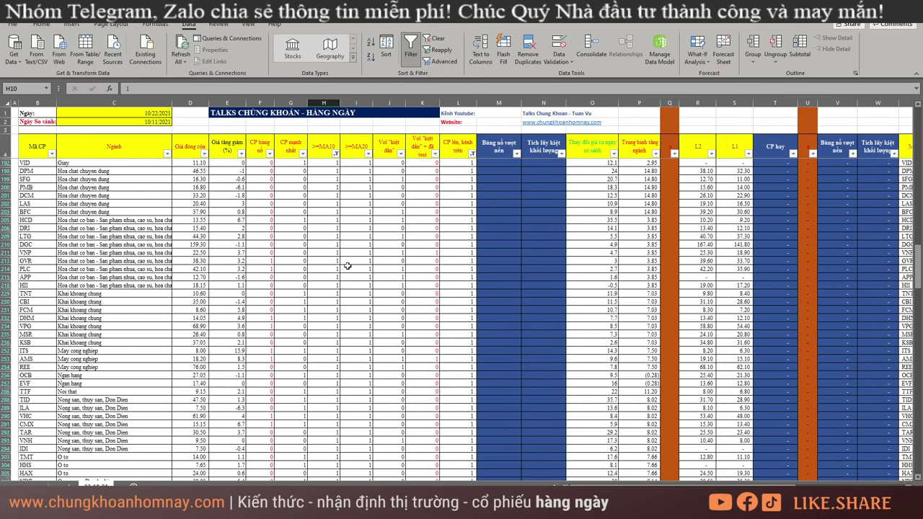
{"action": "left_click_drag", "start_coordinate": [322, 149], "coordinate": [345, 244]}
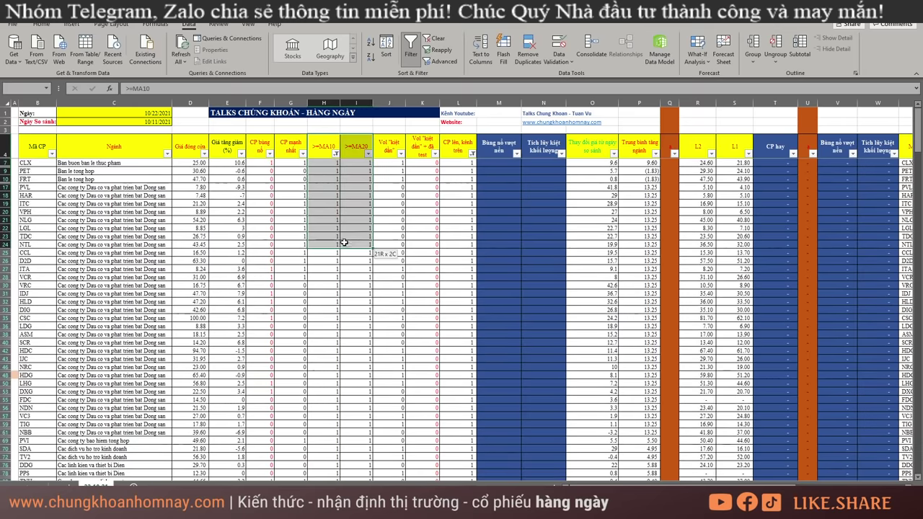
{"action": "left_click", "coordinate": [458, 147]}
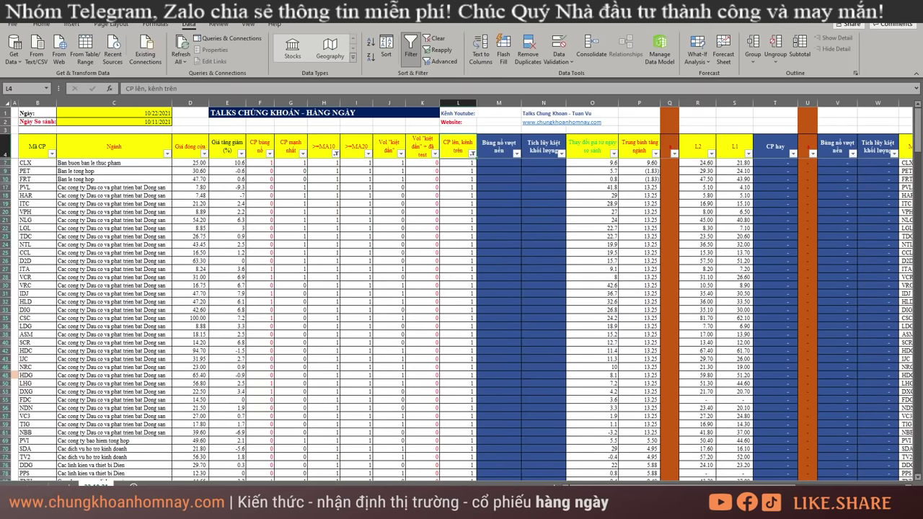
Step: Widen the analysis results window in AmiBroker, and return to the Excel stock list
{"action": "key", "text": "alt+Tab"}
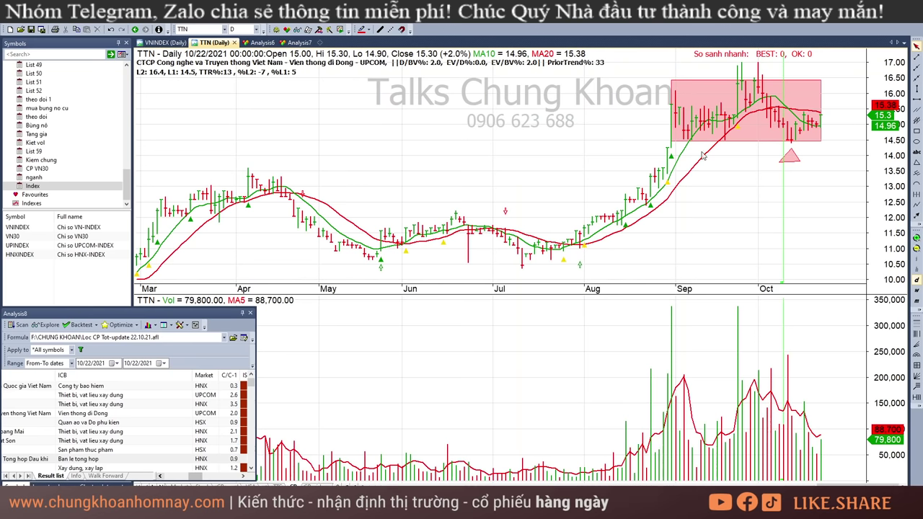
{"action": "left_click_drag", "start_coordinate": [255, 428], "coordinate": [702, 428]}
{"action": "key", "text": "alt+Tab"}
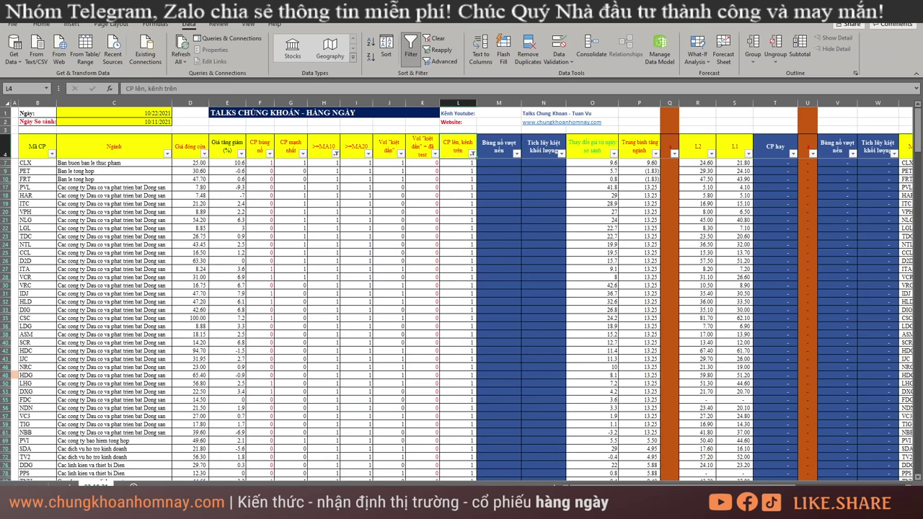
Step: Open the sector comparison sheet and examine the highlighted sectors San xuat va cung cap Dien truyen thong, Hoa chat chuyen dung and Thep
{"action": "left_click", "coordinate": [62, 486]}
{"action": "left_click", "coordinate": [154, 274]}
{"action": "key", "text": "Up"}
{"action": "key", "text": "Up"}
{"action": "left_click", "coordinate": [98, 165]}
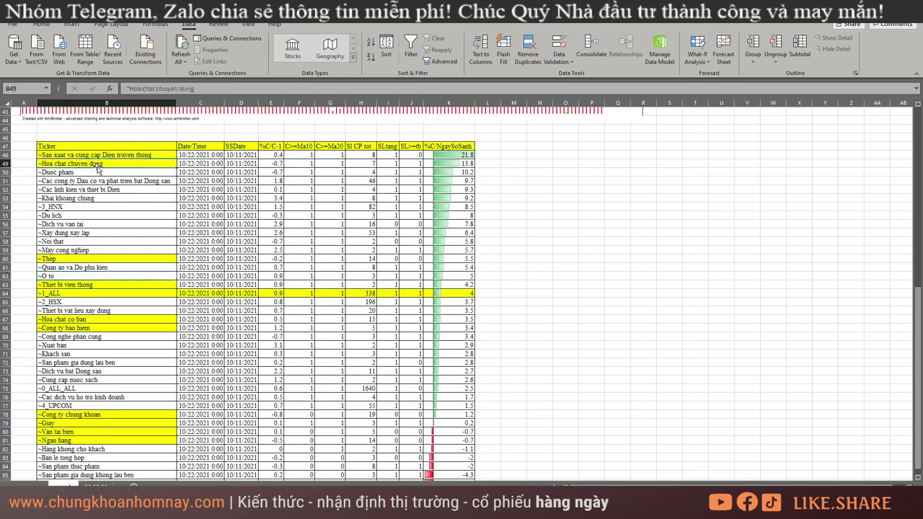
{"action": "left_click", "coordinate": [98, 157]}
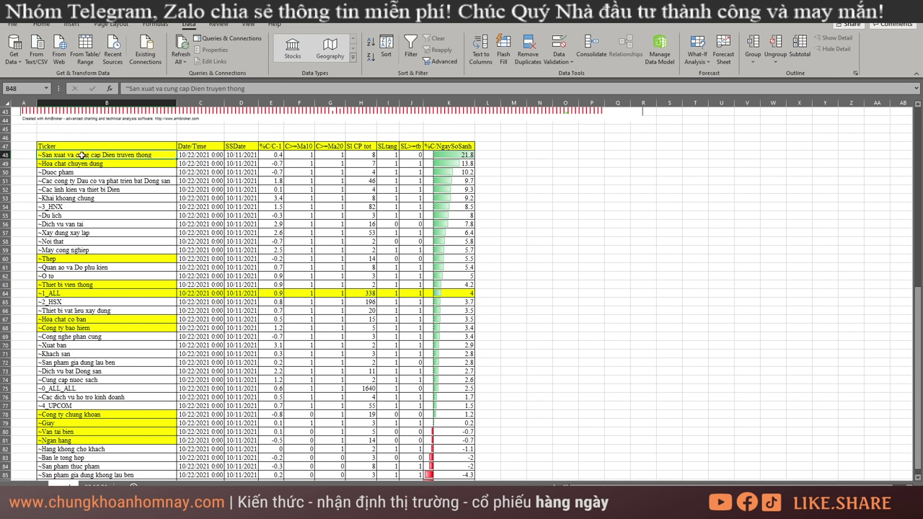
{"action": "left_click", "coordinate": [85, 165]}
{"action": "left_click", "coordinate": [104, 258]}
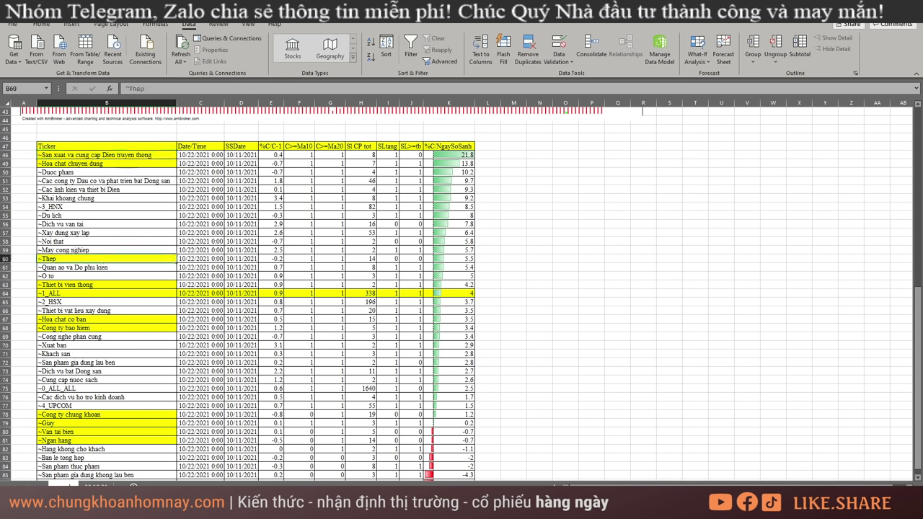
Step: Switch to AmiBroker and sort the analysis results by ICB ascending, followed by MANH NHAT, BEST and EV/BV% descending
{"action": "key", "text": "alt+Tab"}
{"action": "left_click_drag", "start_coordinate": [591, 477], "coordinate": [509, 477]}
{"action": "left_click", "coordinate": [501, 364]}
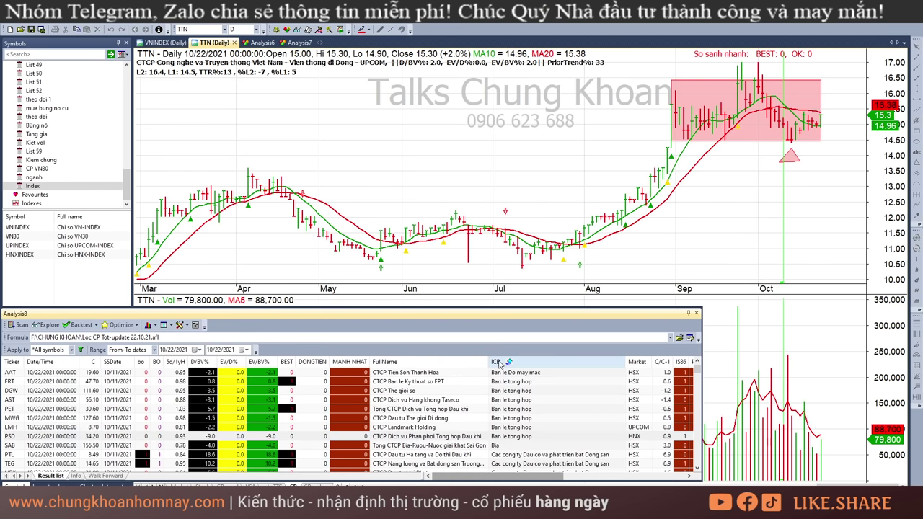
{"action": "right_click", "coordinate": [348, 365]}
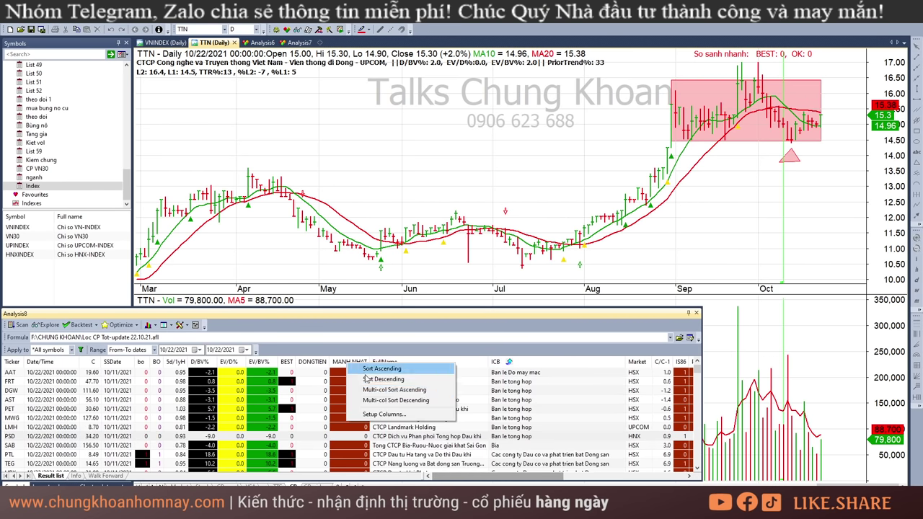
{"action": "left_click", "coordinate": [383, 400]}
{"action": "right_click", "coordinate": [289, 366]}
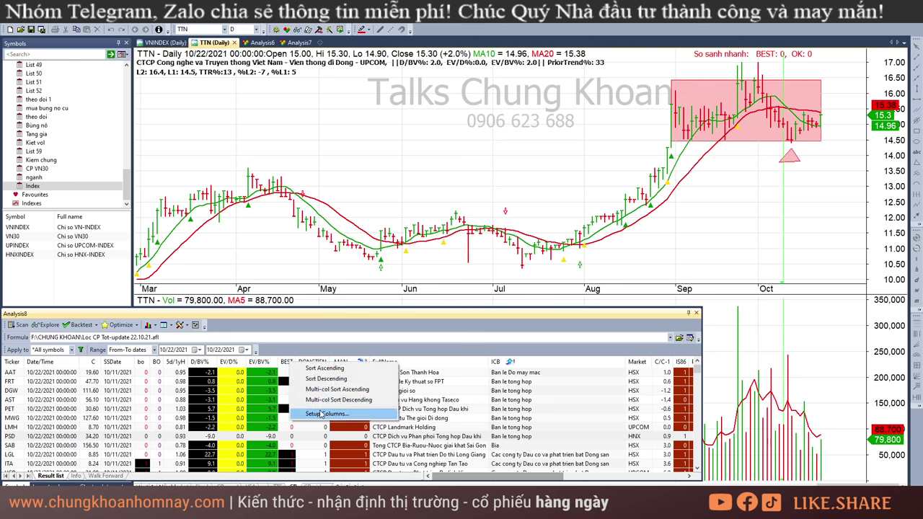
{"action": "left_click", "coordinate": [325, 402]}
{"action": "right_click", "coordinate": [261, 365]}
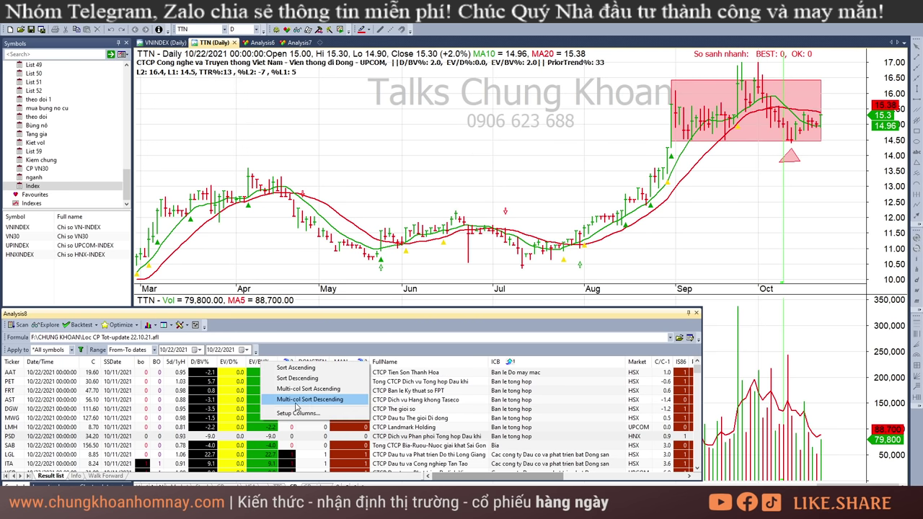
{"action": "left_click", "coordinate": [303, 402]}
Step: Find the Thep sector in the sorted results and open the chart of CTCP Thep tam la Thong Nhat (TNS)
{"action": "left_click_drag", "start_coordinate": [541, 482], "coordinate": [551, 481]}
{"action": "scroll", "coordinate": [533, 418], "scroll_direction": "down", "scroll_amount": 3}
{"action": "scroll", "coordinate": [534, 418], "scroll_direction": "down", "scroll_amount": 5}
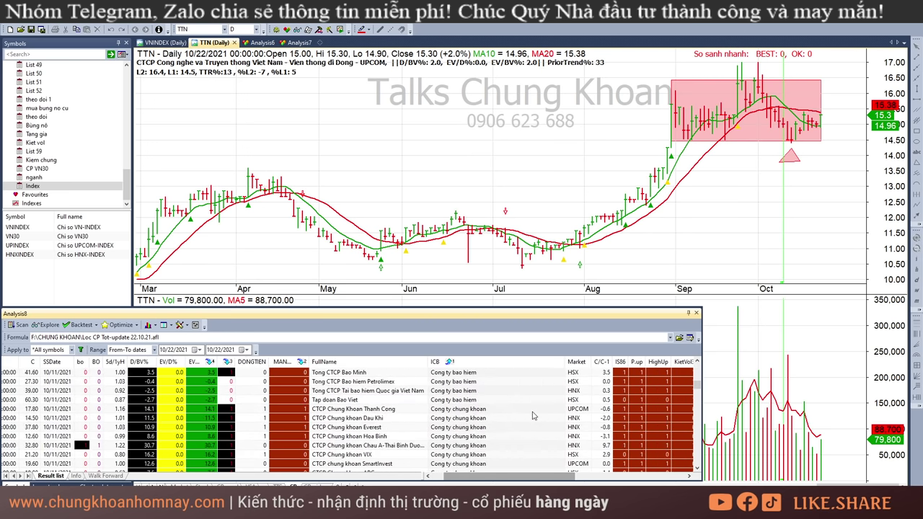
{"action": "scroll", "coordinate": [534, 416], "scroll_direction": "down", "scroll_amount": 6}
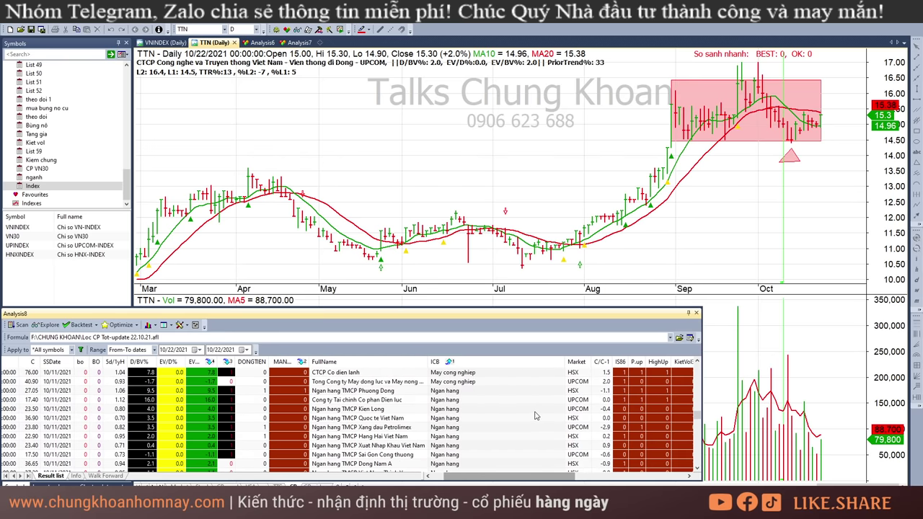
{"action": "scroll", "coordinate": [531, 412], "scroll_direction": "up", "scroll_amount": 5}
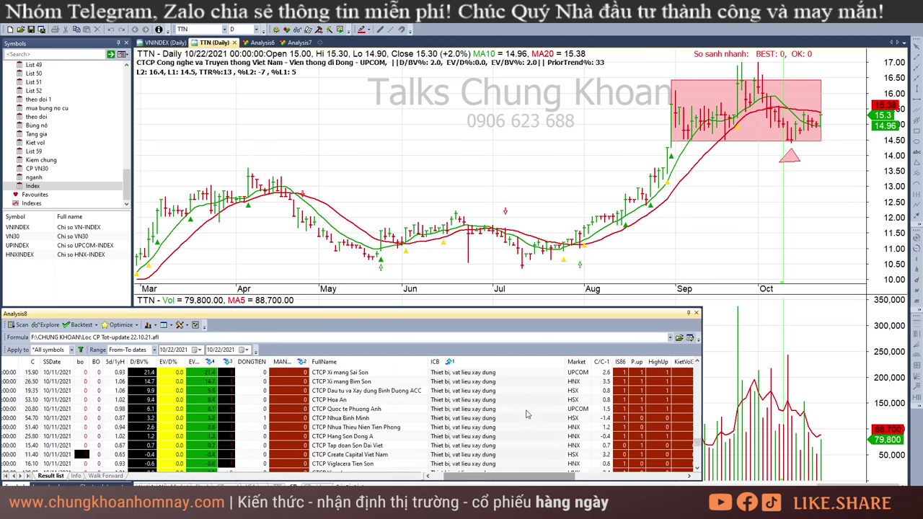
{"action": "scroll", "coordinate": [527, 414], "scroll_direction": "down", "scroll_amount": 3}
{"action": "left_click", "coordinate": [473, 391]}
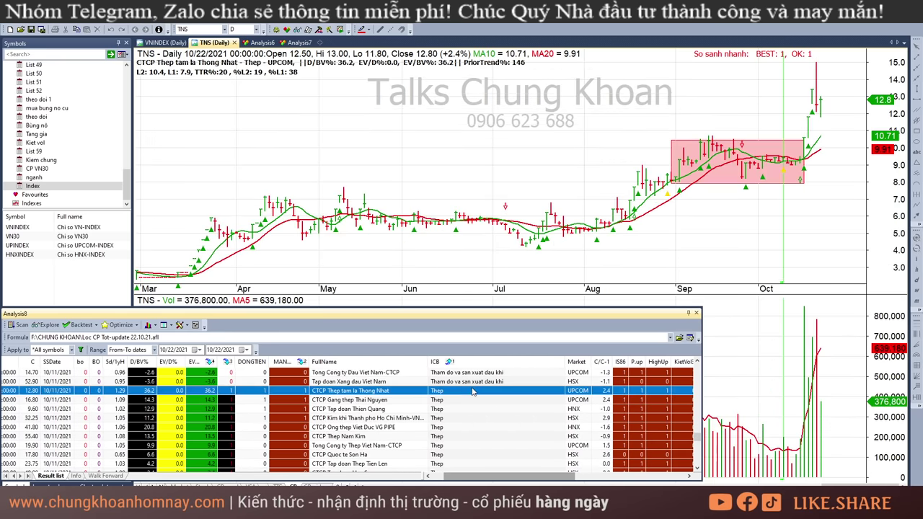
Step: Inspect the TNS price bars around the breakout from the pink accumulation box through 10/22/2021
{"action": "left_click", "coordinate": [798, 191]}
{"action": "left_click", "coordinate": [806, 193]}
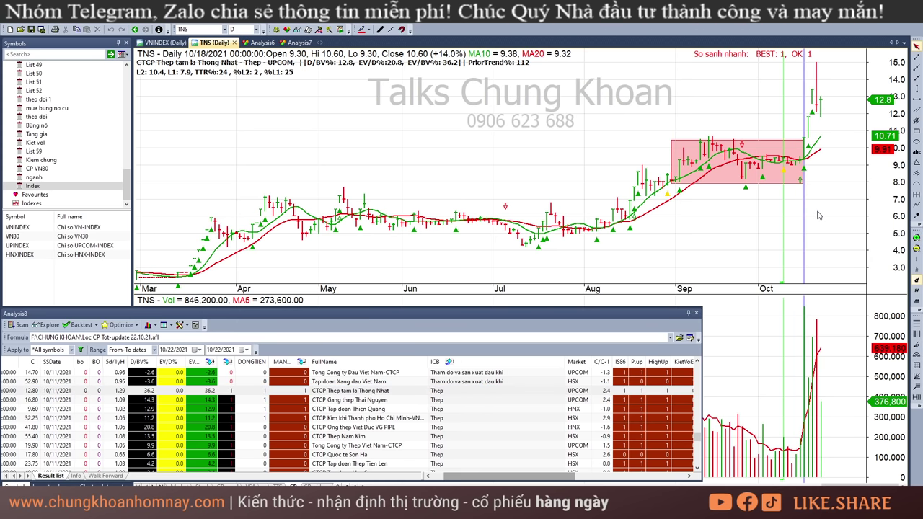
{"action": "left_click", "coordinate": [816, 186]}
{"action": "left_click", "coordinate": [796, 279]}
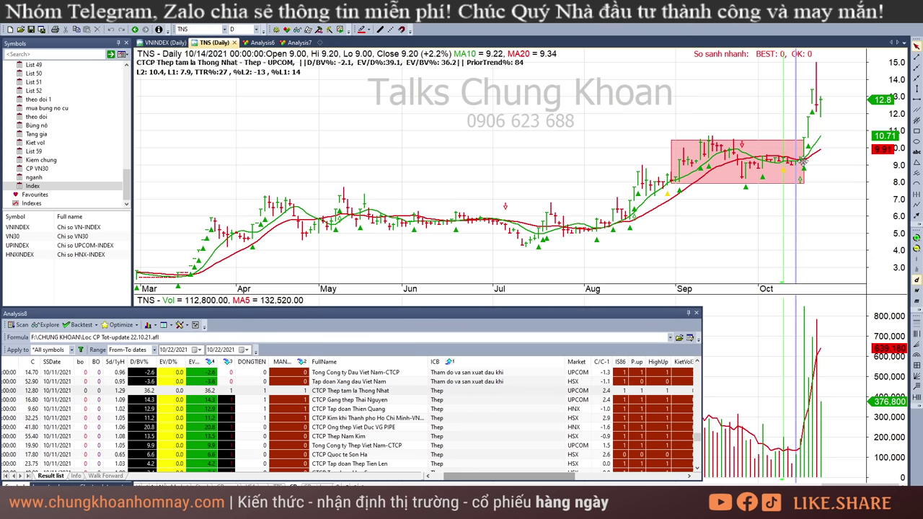
{"action": "left_click", "coordinate": [816, 111]}
{"action": "left_click", "coordinate": [828, 121]}
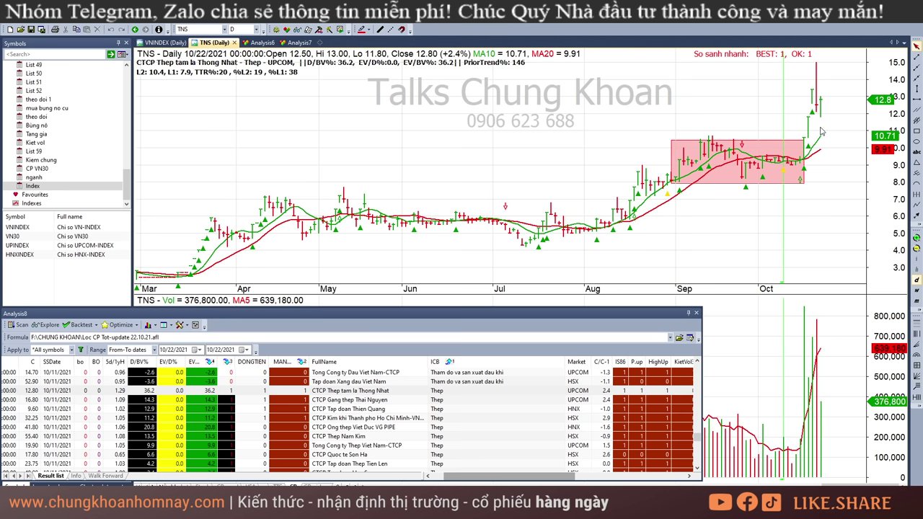
Step: Open the TIS and ITQ charts and inspect their recent price bars after the accumulation boxes
{"action": "left_click", "coordinate": [480, 400]}
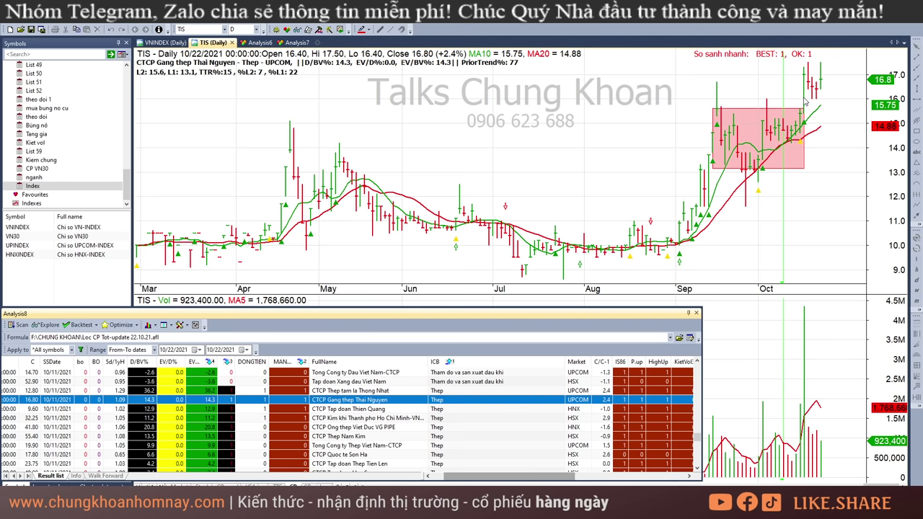
{"action": "left_click", "coordinate": [839, 95]}
{"action": "left_click", "coordinate": [354, 409]}
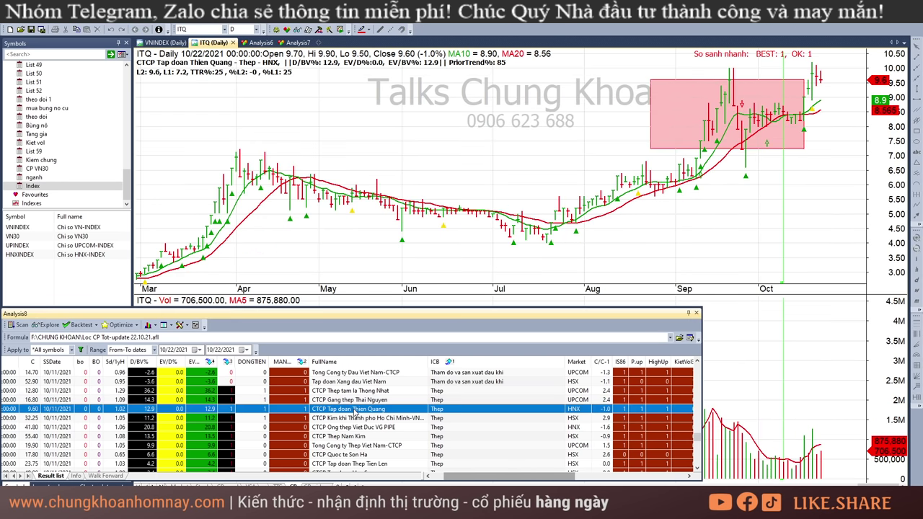
{"action": "left_click", "coordinate": [806, 211]}
{"action": "left_click", "coordinate": [818, 211]}
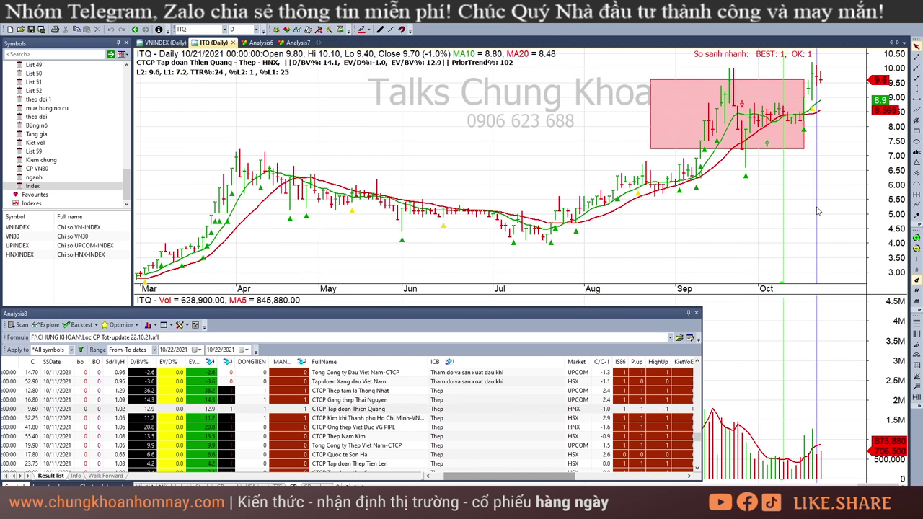
{"action": "left_click", "coordinate": [842, 134]}
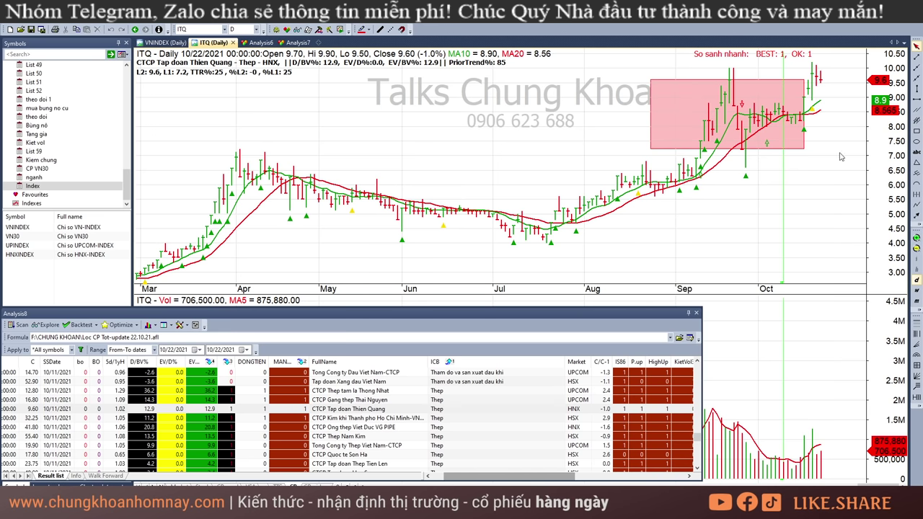
Step: Open the HMC chart, extend its pink accumulation box to the 10/21/2021 bar, and inspect the breakout up close
{"action": "left_click", "coordinate": [375, 418]}
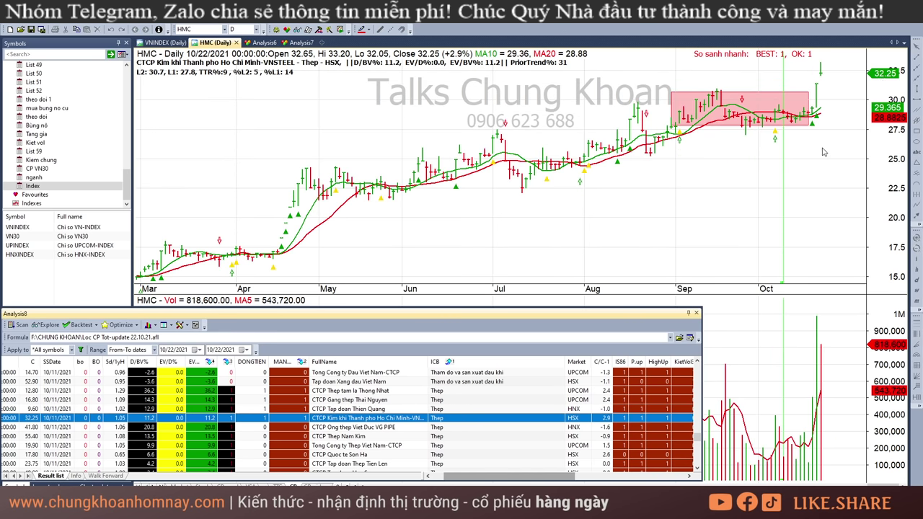
{"action": "left_click", "coordinate": [817, 136]}
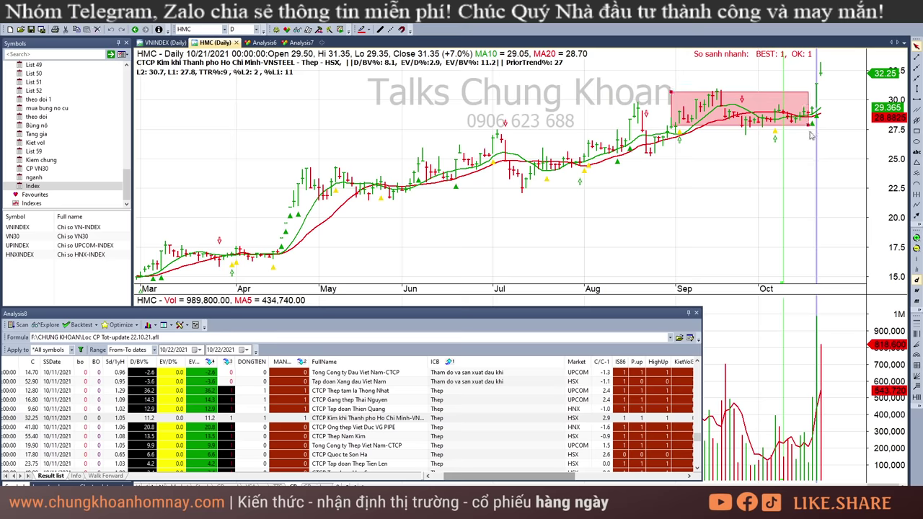
{"action": "left_click", "coordinate": [821, 91]}
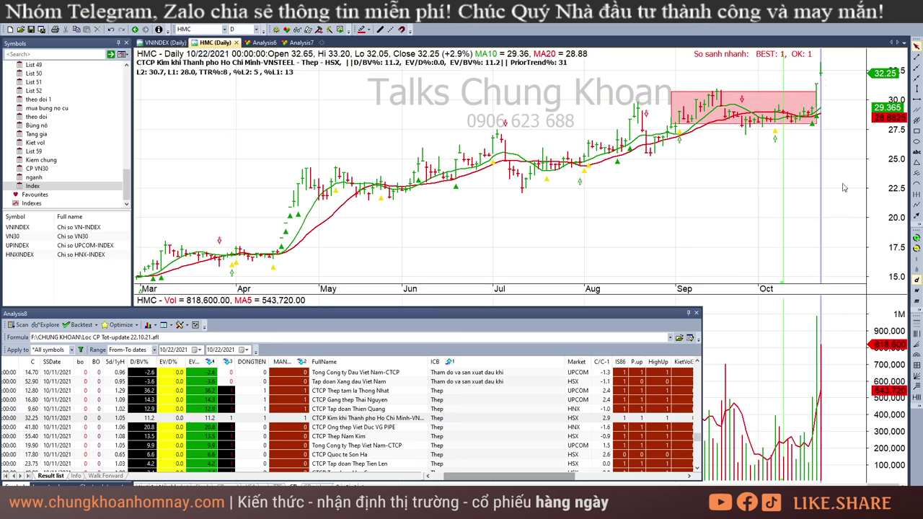
{"action": "left_click", "coordinate": [834, 143]}
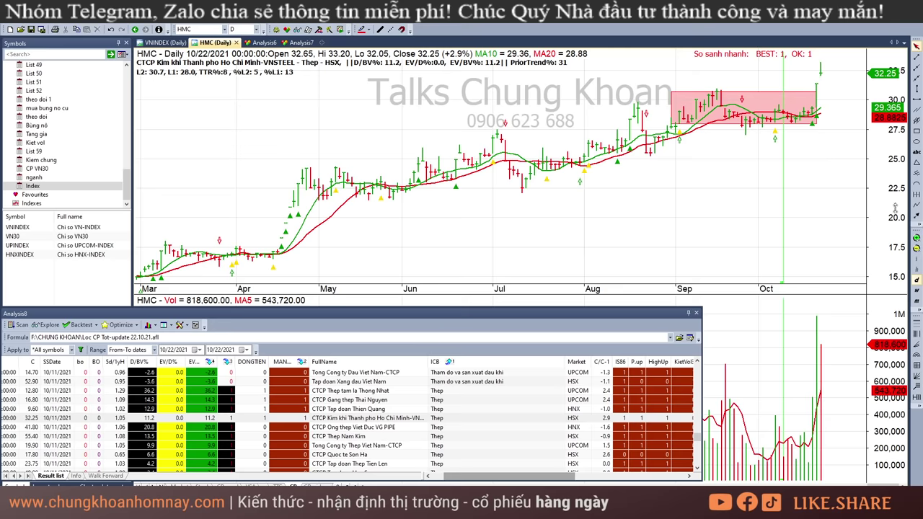
{"action": "left_click", "coordinate": [914, 239]}
{"action": "left_click", "coordinate": [914, 238]}
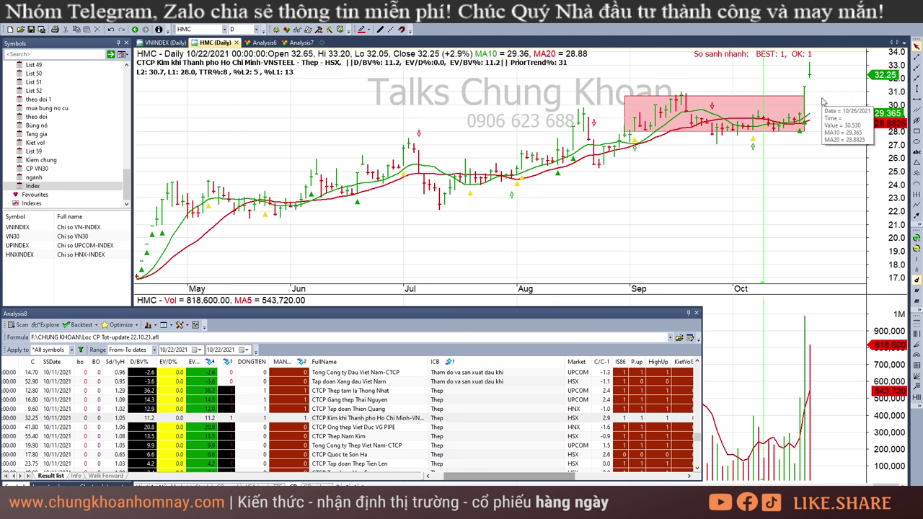
{"action": "mouse_move", "coordinate": [822, 104]}
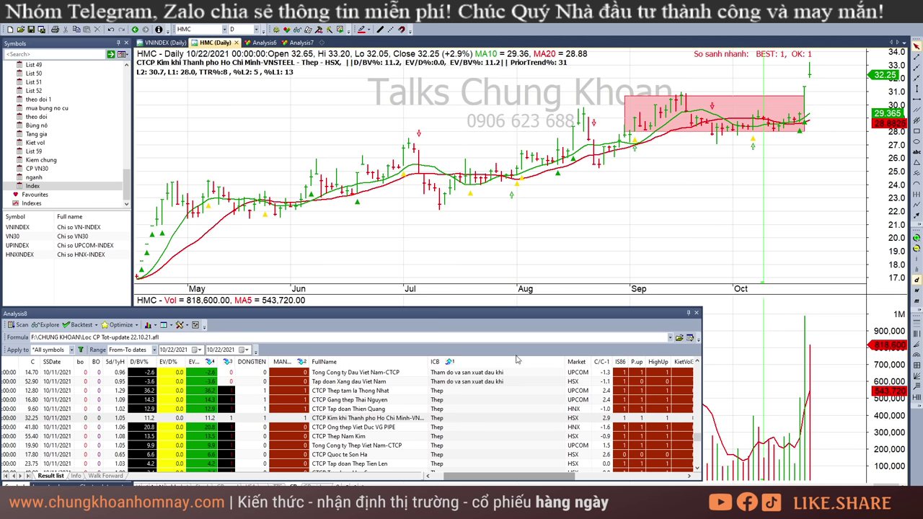
Step: Open the VGS chart and inspect its breakout from the accumulation box
{"action": "left_click", "coordinate": [384, 428]}
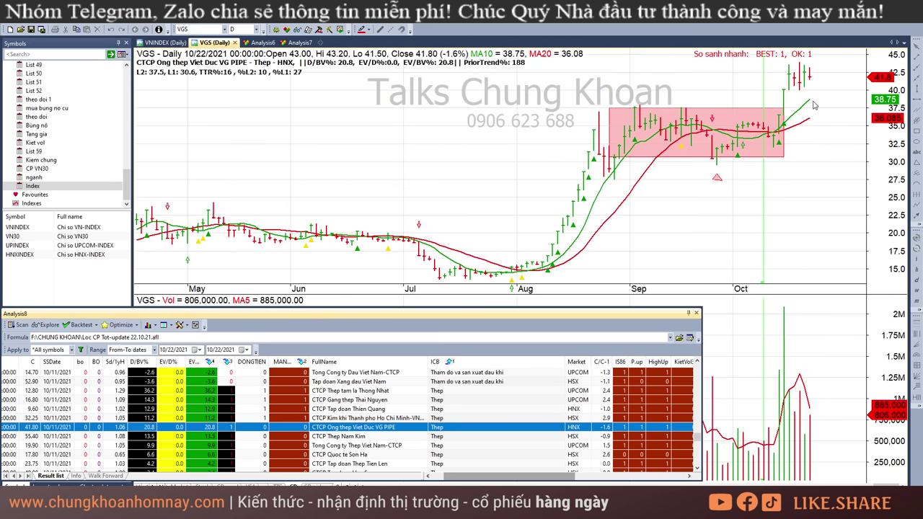
{"action": "mouse_move", "coordinate": [813, 105]}
{"action": "left_click", "coordinate": [784, 112]}
{"action": "left_click", "coordinate": [398, 426]}
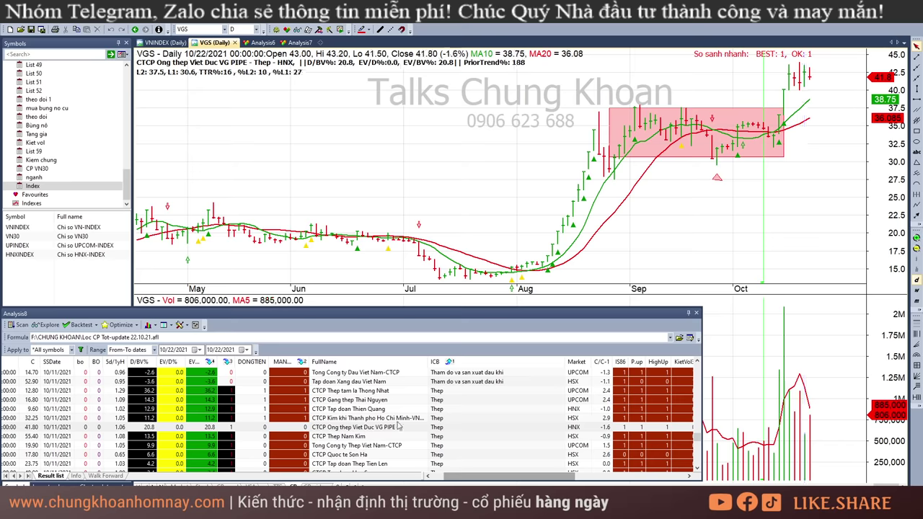
Step: Open the NKG chart and inspect its October price bars above the accumulation box
{"action": "left_click", "coordinate": [359, 436]}
{"action": "left_click", "coordinate": [774, 120]}
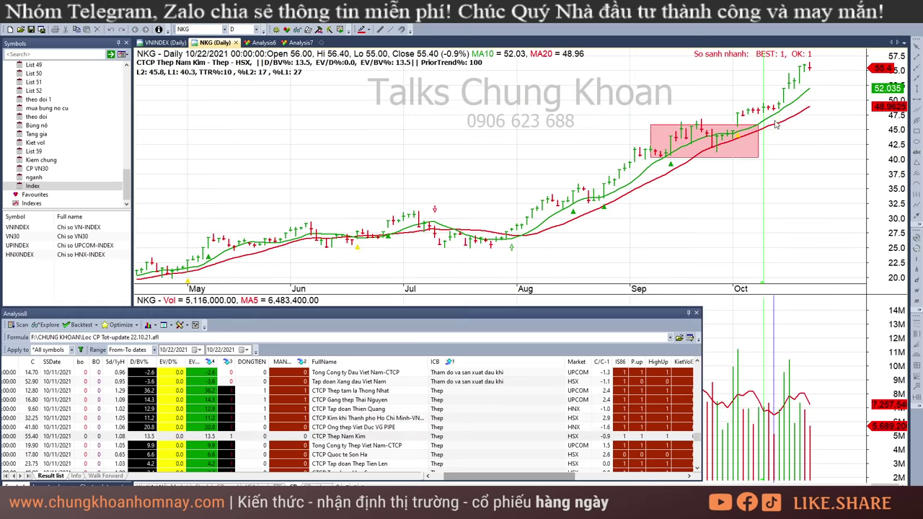
{"action": "left_click", "coordinate": [804, 108]}
{"action": "left_click", "coordinate": [841, 98]}
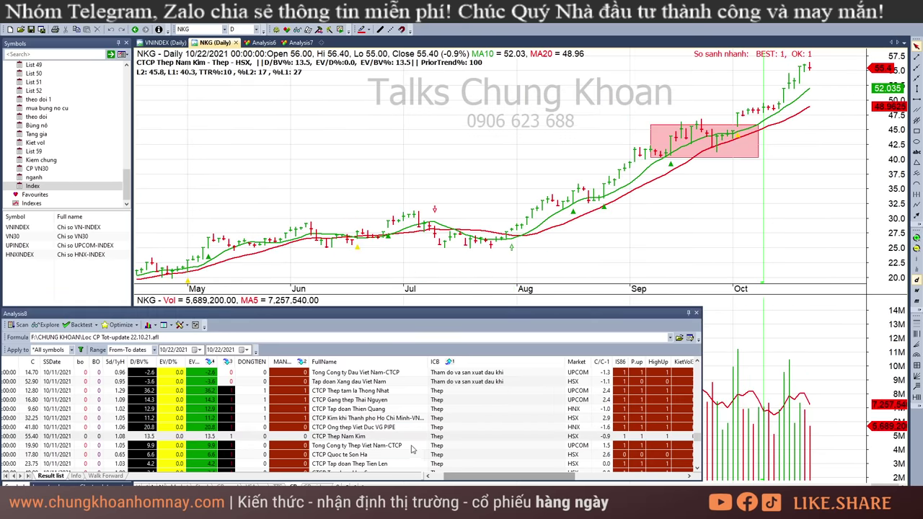
Step: Open the TVN, SHI and TLH charts in turn from the steel results to compare their recent price action
{"action": "left_click", "coordinate": [415, 446]}
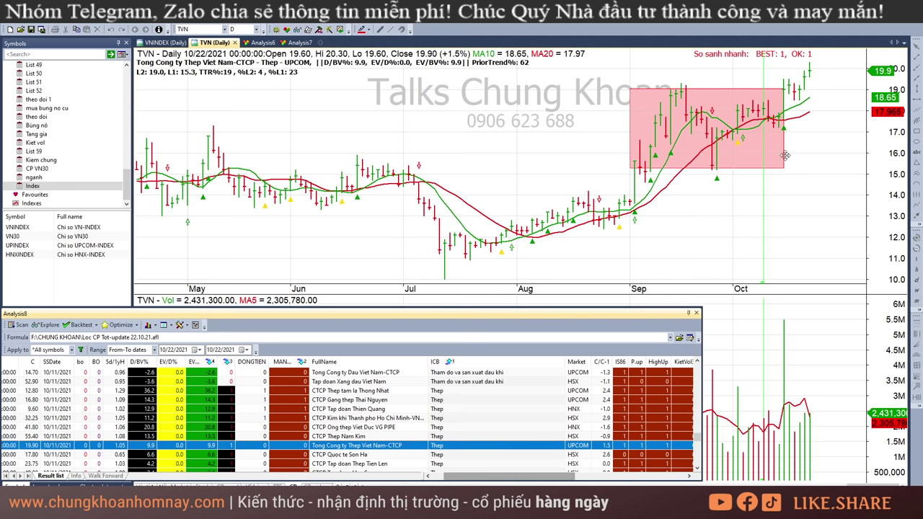
{"action": "key", "text": "Down"}
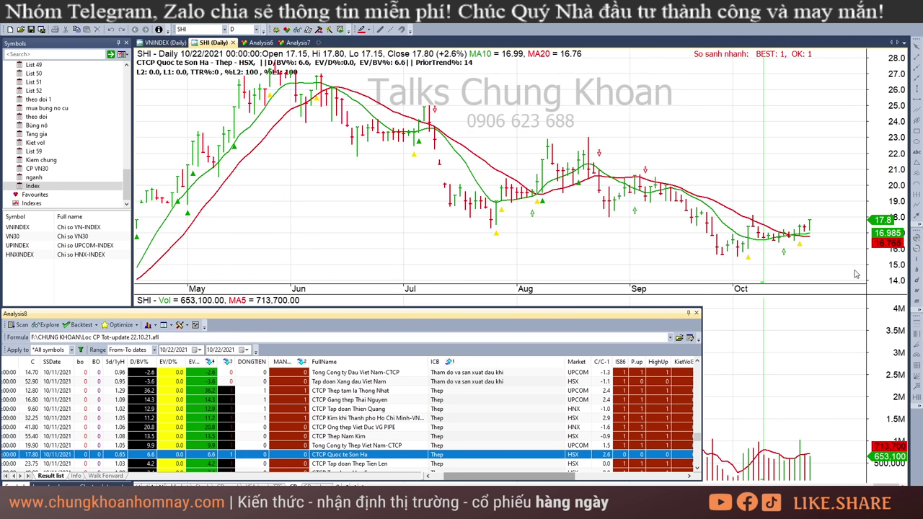
{"action": "mouse_move", "coordinate": [856, 273]}
{"action": "key", "text": "Down"}
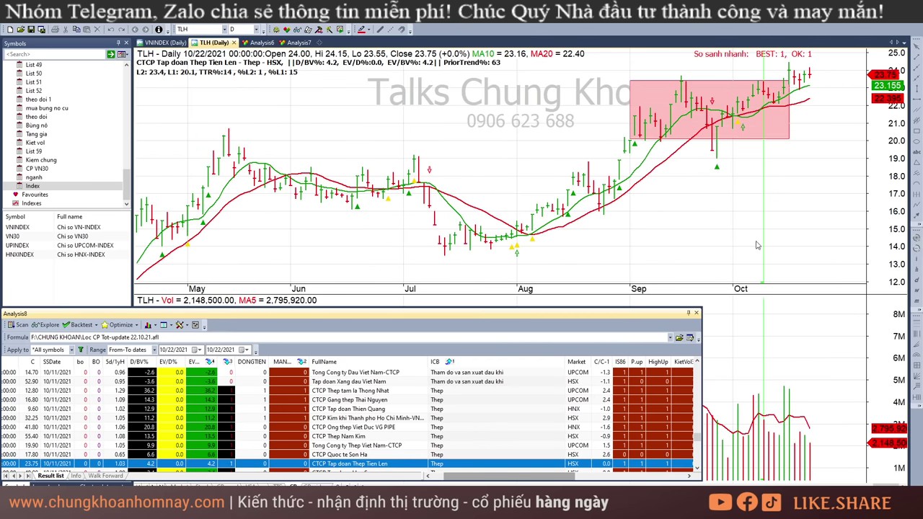
Step: Open the HSG chart and inspect its price and volume bars from 10/15/2021 to 10/22/2021 above the accumulation box
{"action": "key", "text": "Down"}
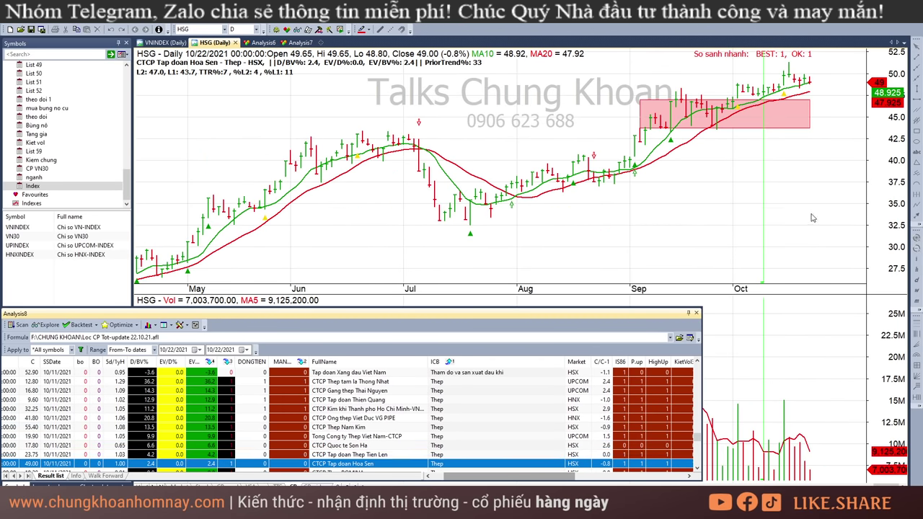
{"action": "left_click", "coordinate": [786, 161]}
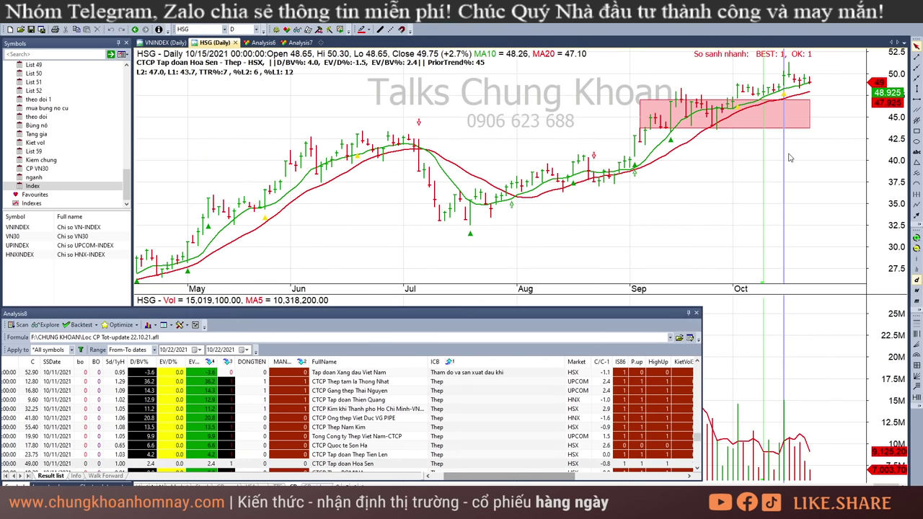
{"action": "mouse_move", "coordinate": [789, 155]}
{"action": "left_click", "coordinate": [805, 461]}
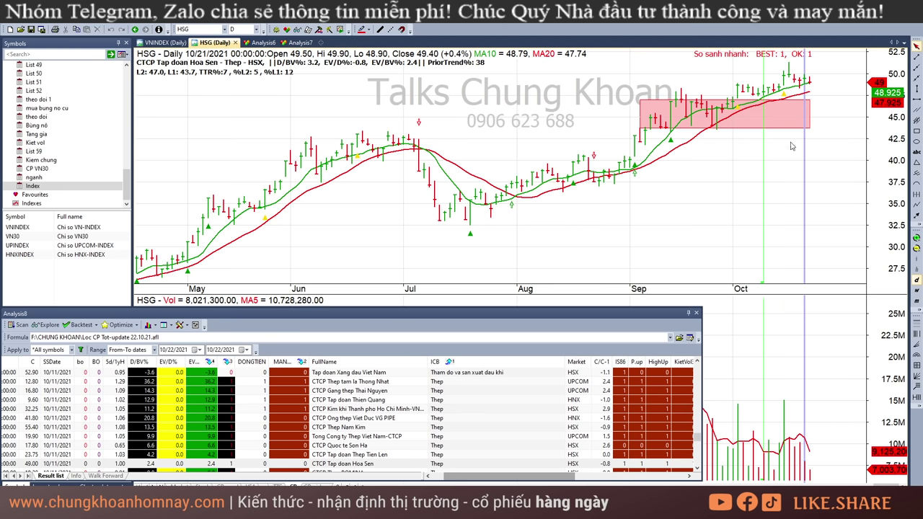
{"action": "left_click", "coordinate": [809, 88]}
{"action": "left_click", "coordinate": [793, 93]}
{"action": "left_click", "coordinate": [810, 96]}
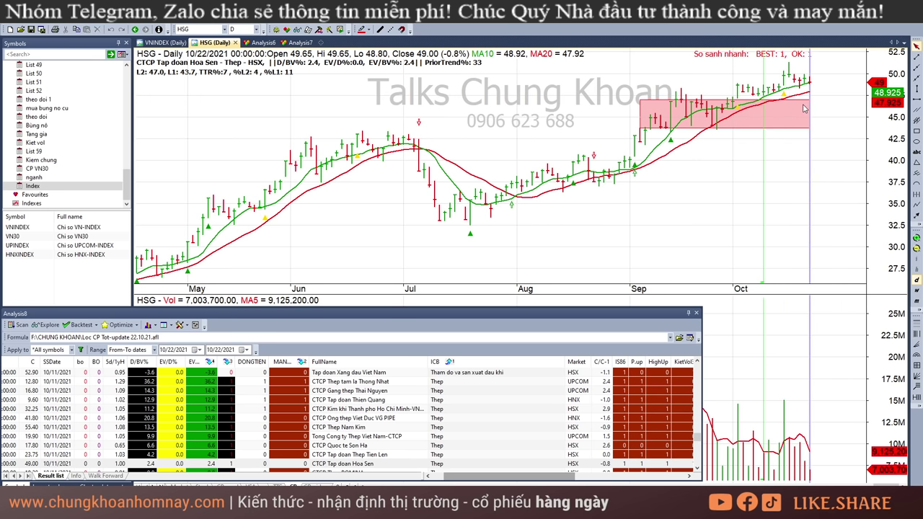
{"action": "left_click", "coordinate": [830, 117]}
{"action": "left_click", "coordinate": [809, 88]}
{"action": "left_click", "coordinate": [805, 460]}
{"action": "left_click", "coordinate": [838, 413]}
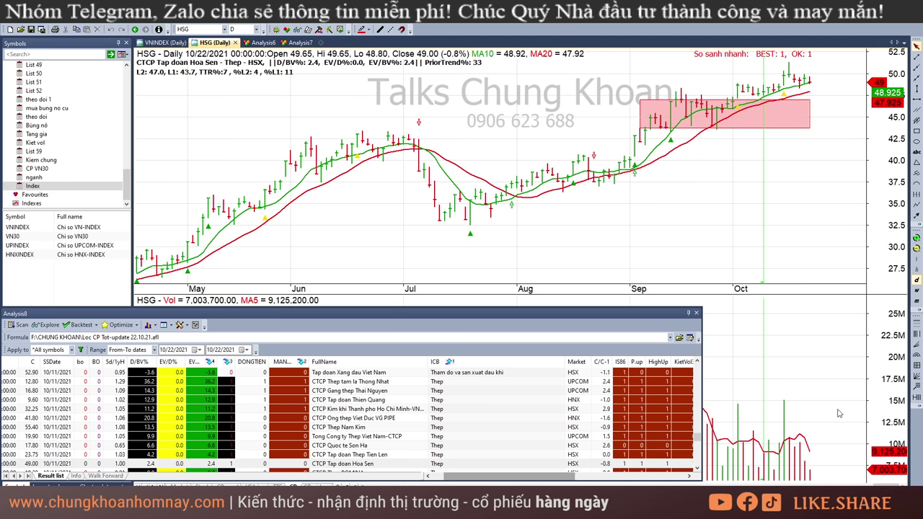
Step: Step through the POMINA and VIS steel charts and inspect the VIS bar of 10/18/2021
{"action": "scroll", "coordinate": [394, 462], "scroll_direction": "down", "scroll_amount": 1}
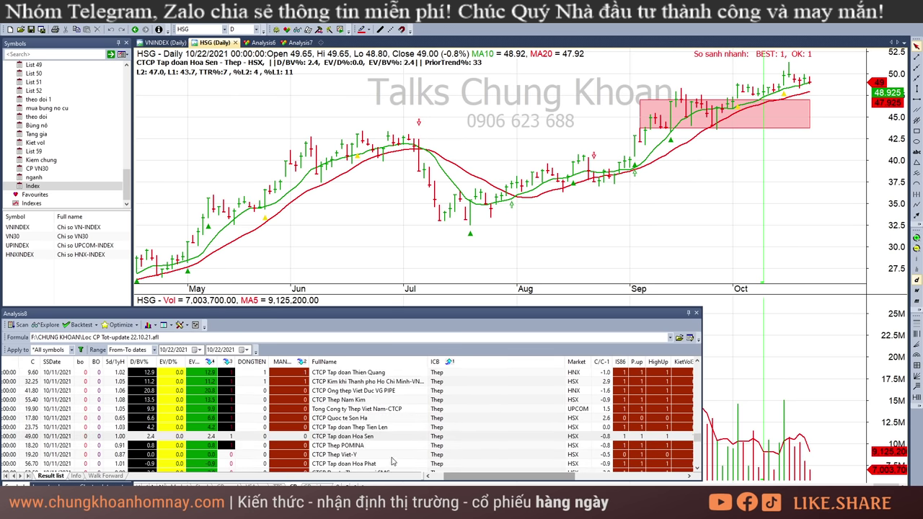
{"action": "left_click", "coordinate": [392, 438]}
{"action": "key", "text": "Down"}
{"action": "key", "text": "Down"}
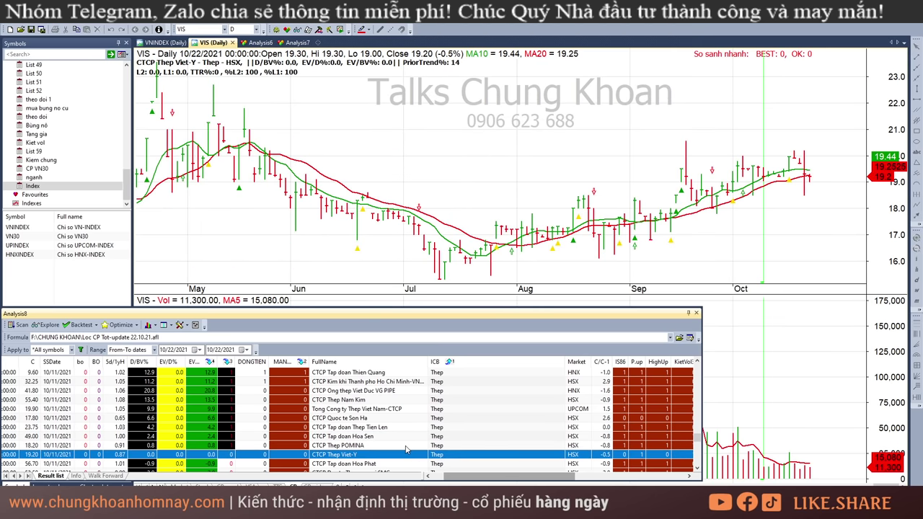
{"action": "left_click", "coordinate": [792, 142]}
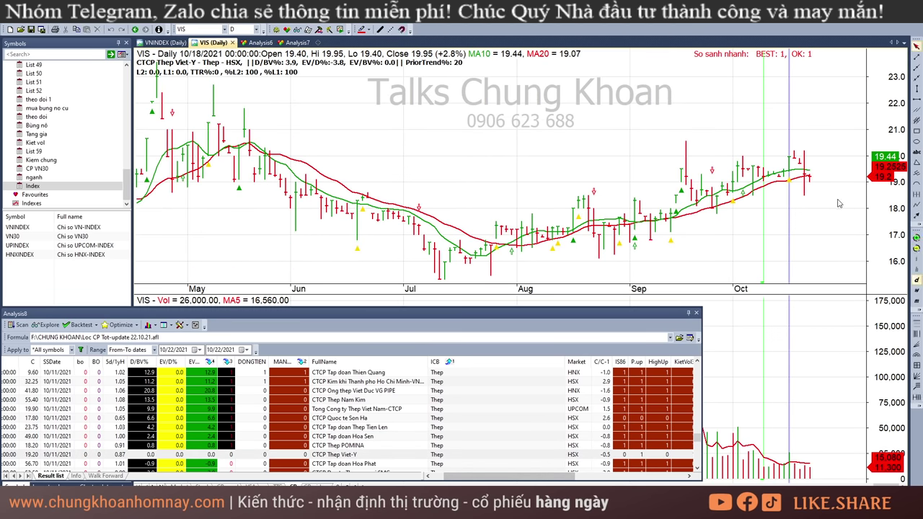
Step: Open the HPG chart and inspect its October price and volume bars after the September accumulation box
{"action": "scroll", "coordinate": [389, 433], "scroll_direction": "down", "scroll_amount": 2}
{"action": "left_click", "coordinate": [373, 410]}
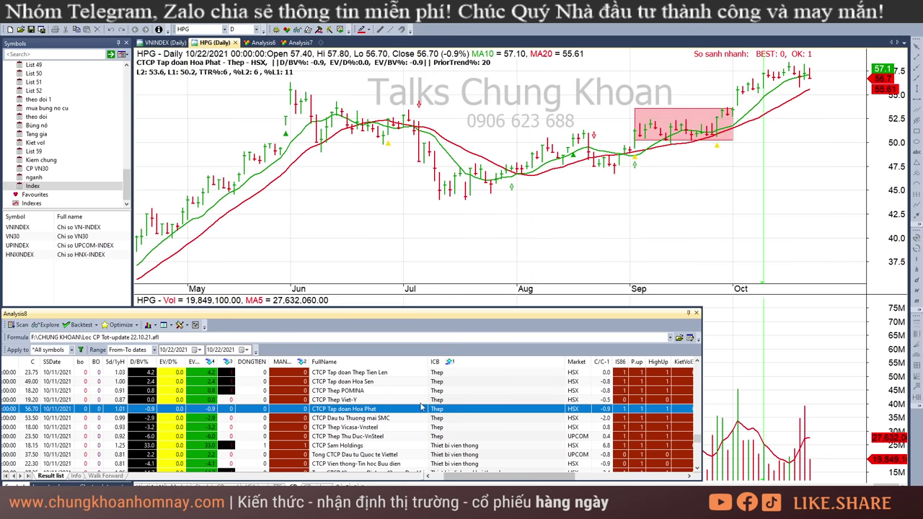
{"action": "left_click", "coordinate": [755, 136]}
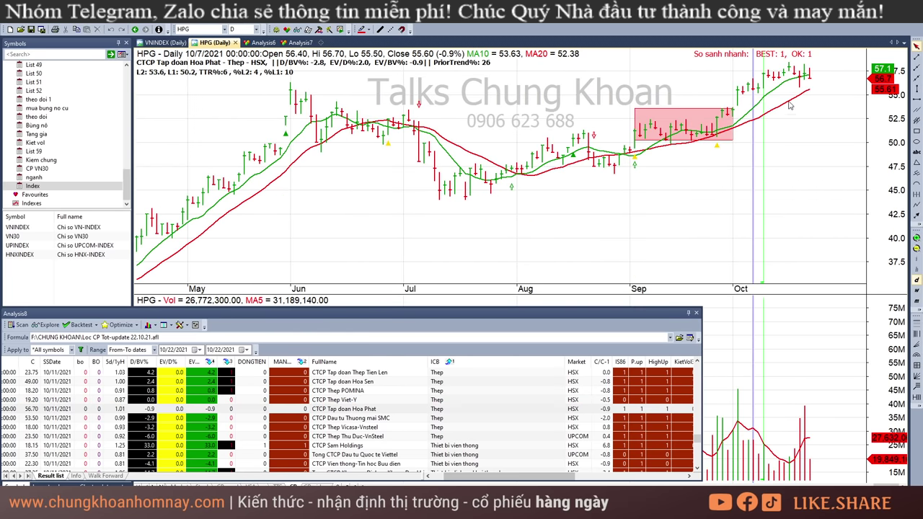
{"action": "left_click", "coordinate": [790, 102]}
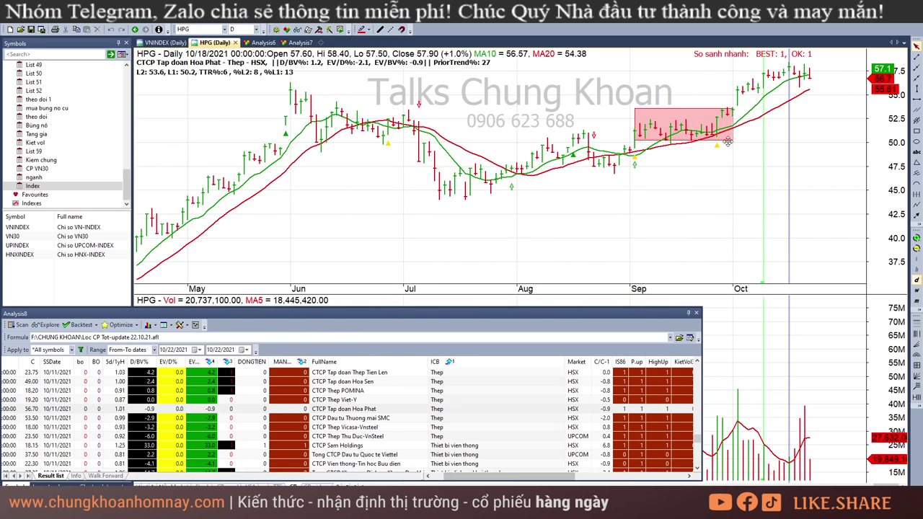
{"action": "left_click", "coordinate": [735, 166]}
{"action": "left_click_drag", "start_coordinate": [743, 168], "coordinate": [800, 156]}
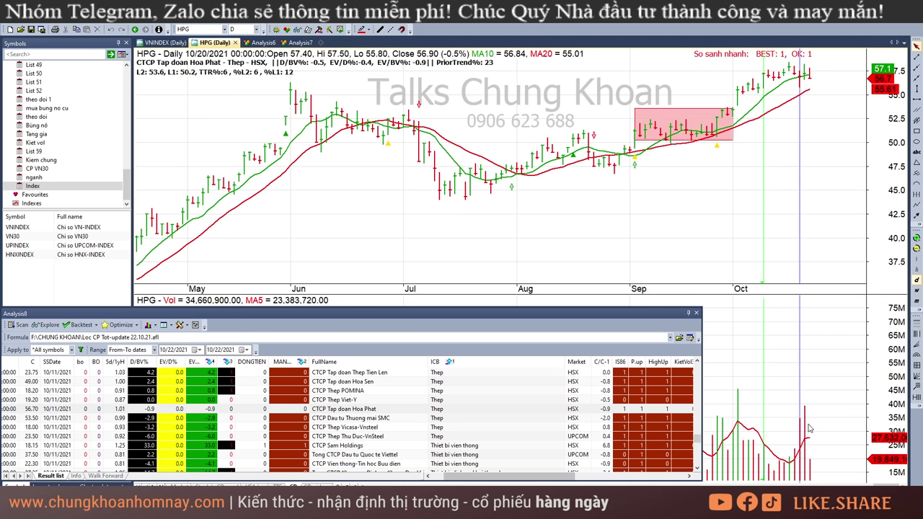
{"action": "left_click", "coordinate": [806, 103]}
{"action": "key", "text": "Left"}
{"action": "key", "text": "Left"}
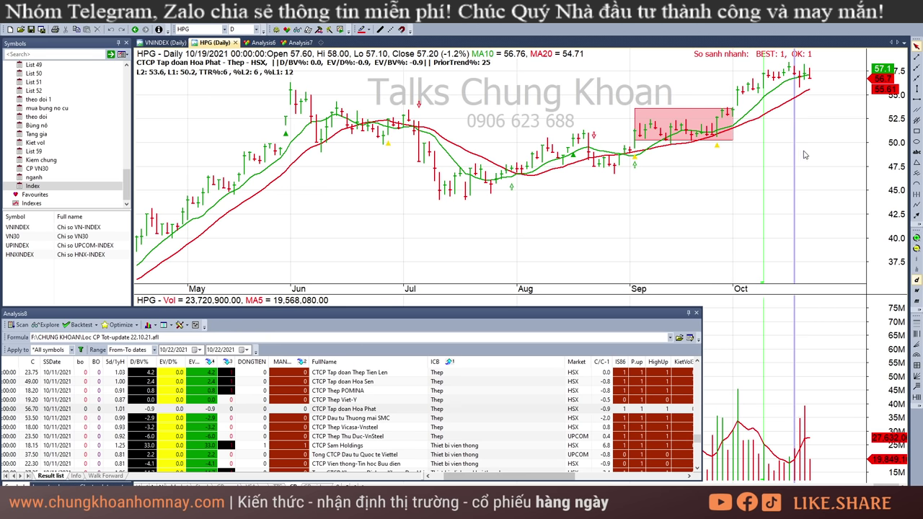
Step: Move the HPG accumulation box onto the October price bars, spanning about 51.3 to 57.7 up to the latest bar
{"action": "key", "text": "End"}
{"action": "mouse_move", "coordinate": [701, 67]}
{"action": "left_mouse_down"}
{"action": "mouse_move", "coordinate": [811, 101]}
{"action": "mouse_move", "coordinate": [815, 134]}
{"action": "left_mouse_up"}
{"action": "left_click", "coordinate": [787, 177]}
{"action": "left_click", "coordinate": [730, 177]}
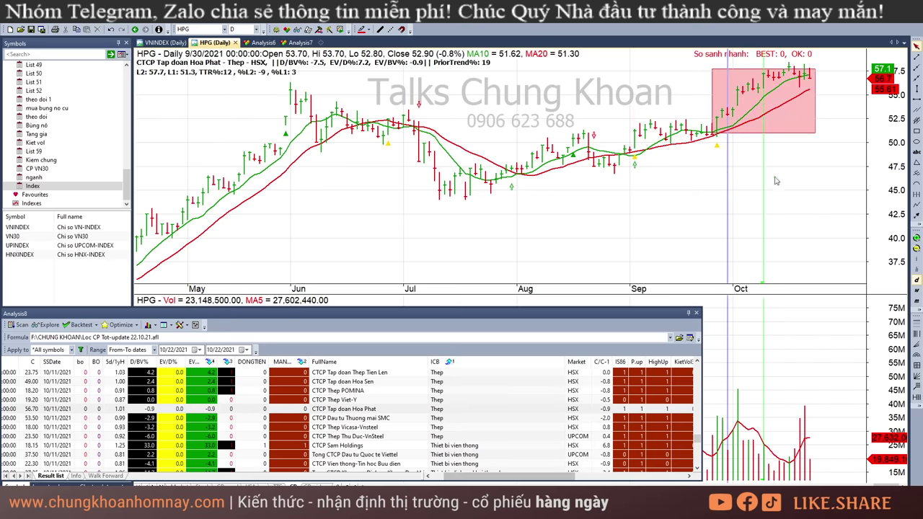
{"action": "left_click", "coordinate": [810, 189]}
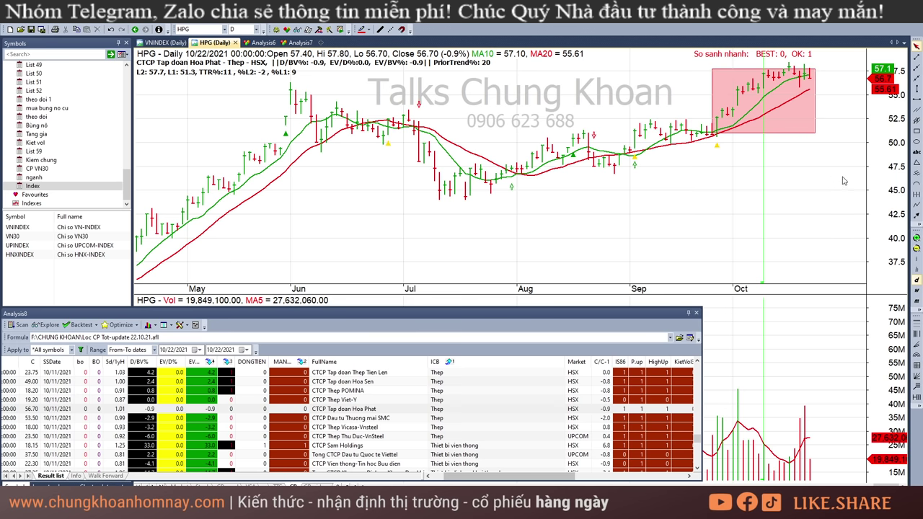
Step: Inspect the 10/21/2021 and 10/22/2021 price and volume bars on the HPG chart
{"action": "left_click", "coordinate": [447, 422]}
{"action": "left_click", "coordinate": [452, 408]}
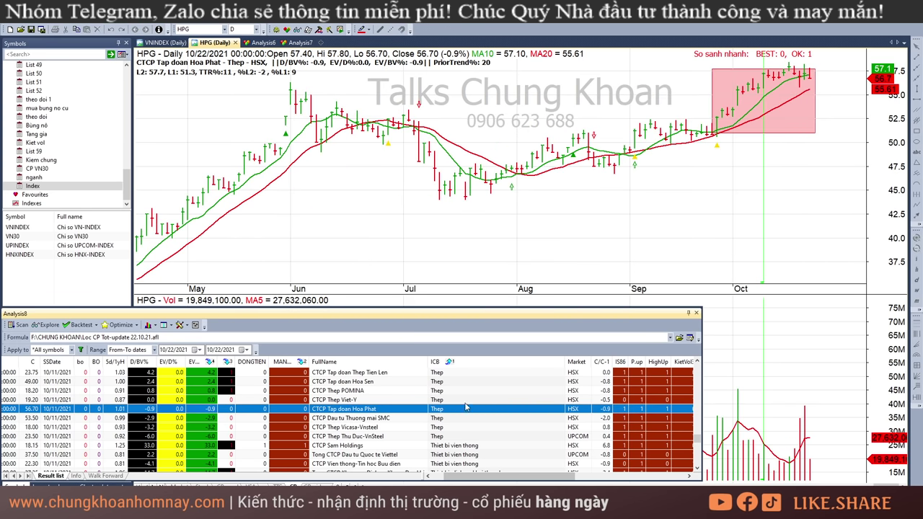
{"action": "left_click", "coordinate": [805, 430]}
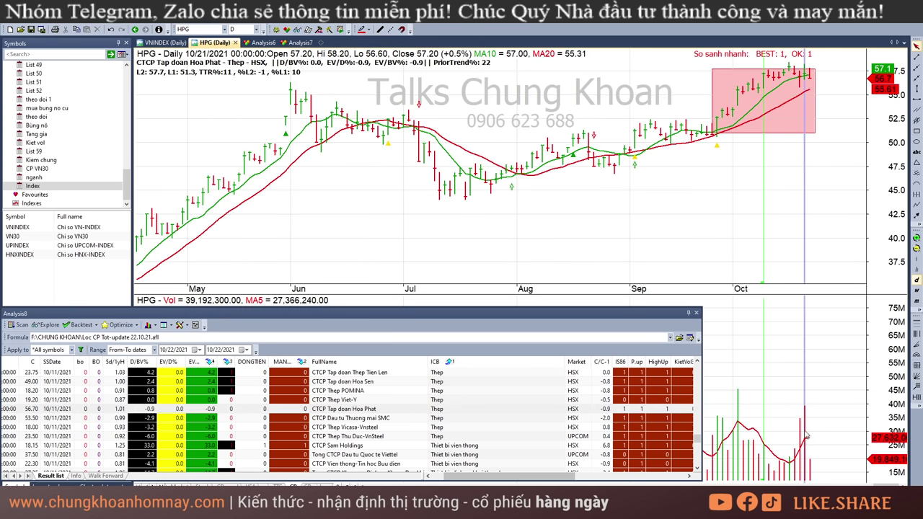
{"action": "left_click", "coordinate": [803, 430]}
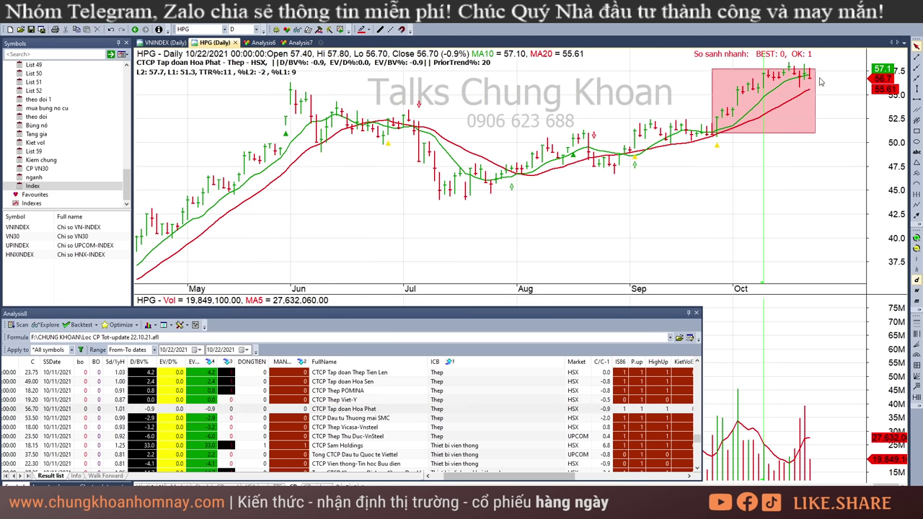
Step: Open the SMC chart and extend its pink accumulation box to the 10/22/2021 bar
{"action": "left_click", "coordinate": [458, 418]}
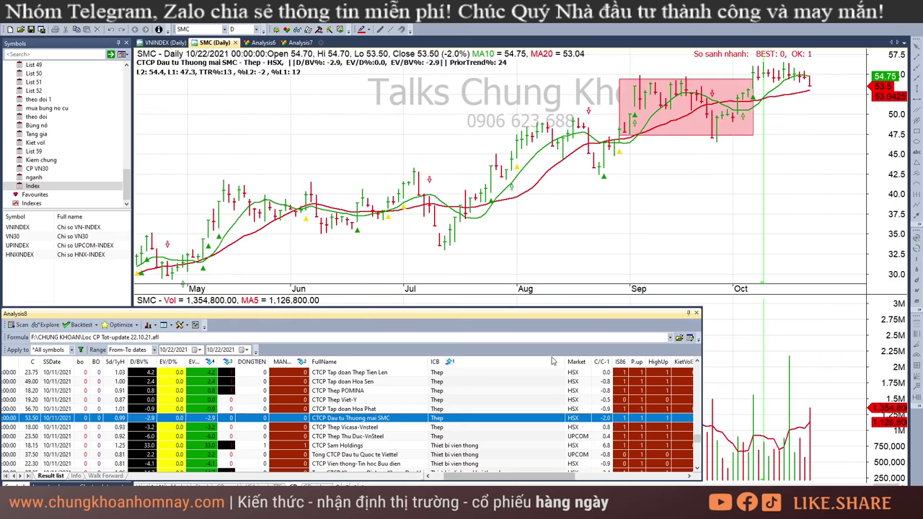
{"action": "left_click", "coordinate": [752, 85]}
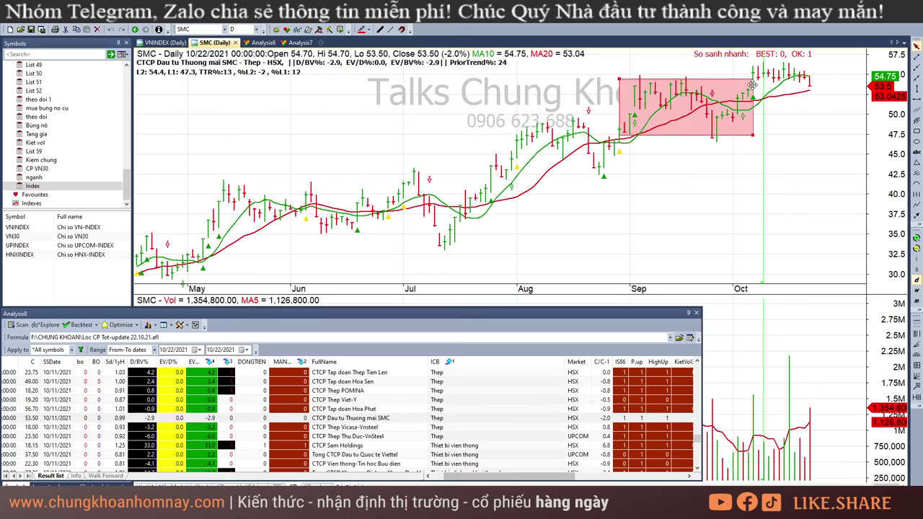
{"action": "left_click", "coordinate": [775, 171]}
{"action": "left_click", "coordinate": [802, 158]}
{"action": "left_click", "coordinate": [806, 132]}
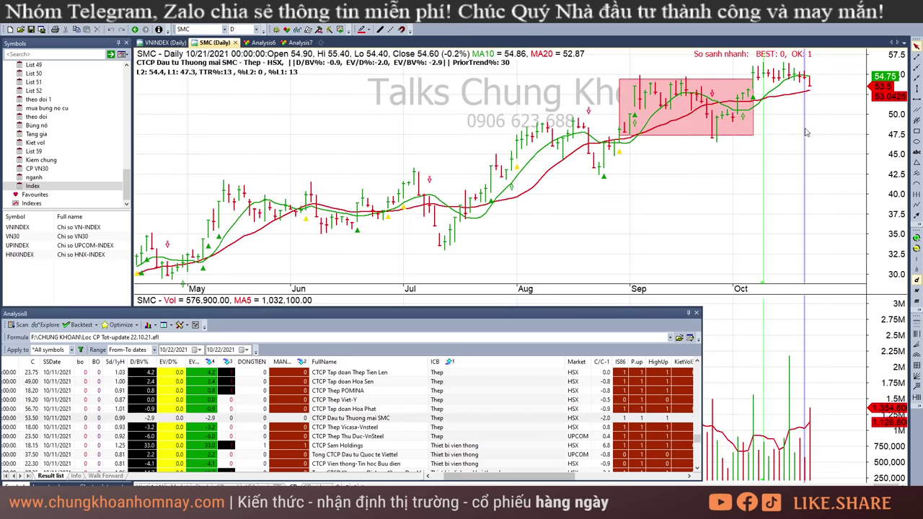
{"action": "left_click_drag", "start_coordinate": [754, 134], "coordinate": [810, 134]}
Step: Inspect the SMC price bars from 9/30/2021 to 10/21/2021, including the 10/7/2021 breakout bar, against the extended box
{"action": "left_click", "coordinate": [773, 180]}
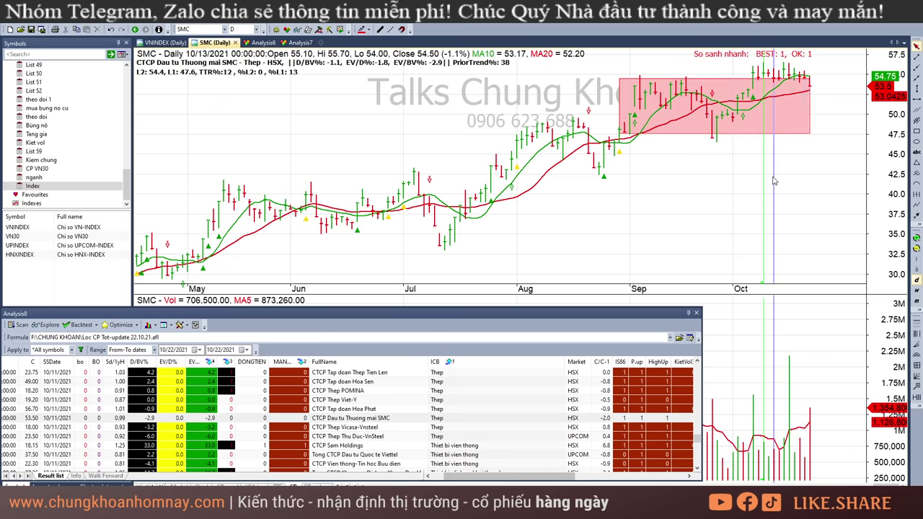
{"action": "left_click", "coordinate": [789, 181]}
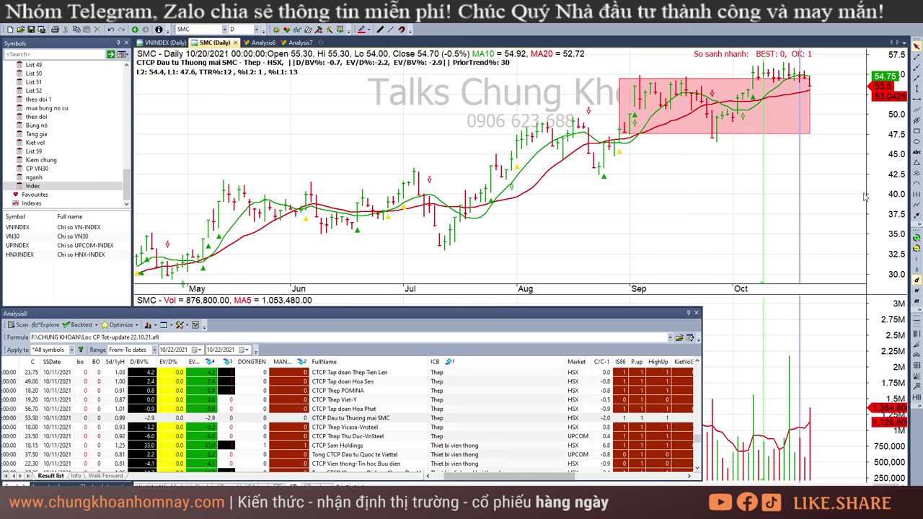
{"action": "left_click", "coordinate": [811, 153]}
{"action": "left_click", "coordinate": [774, 166]}
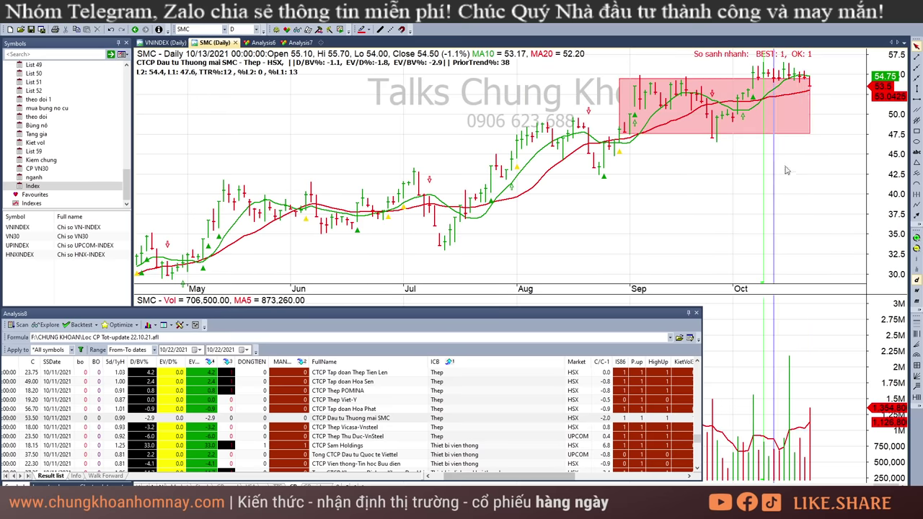
{"action": "left_click", "coordinate": [755, 146]}
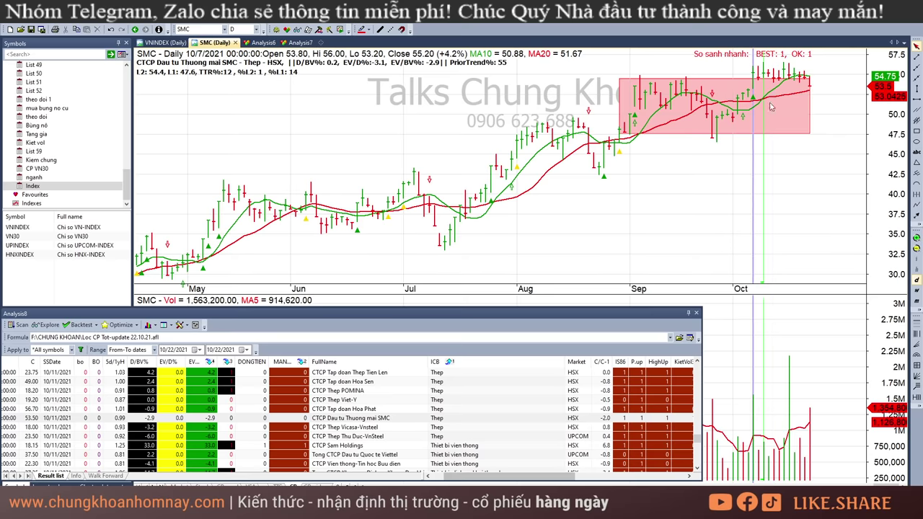
{"action": "mouse_move", "coordinate": [765, 110]}
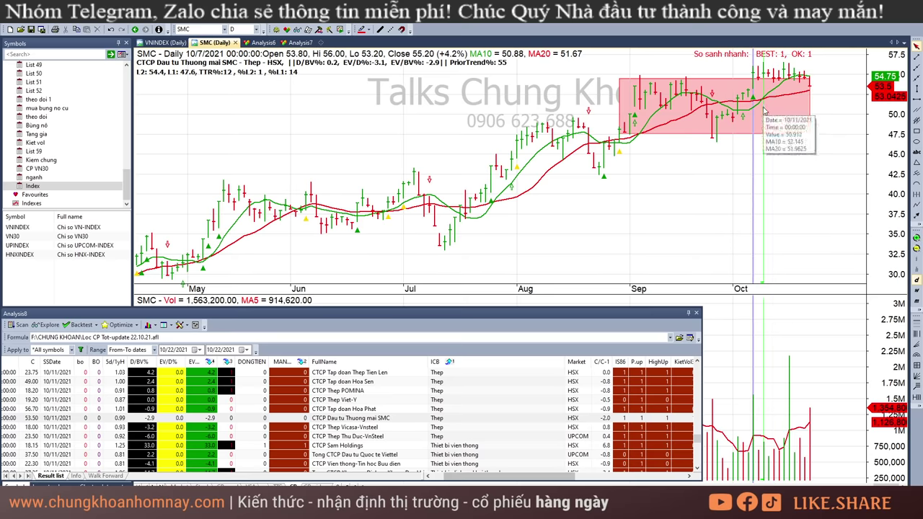
{"action": "left_click", "coordinate": [800, 157]}
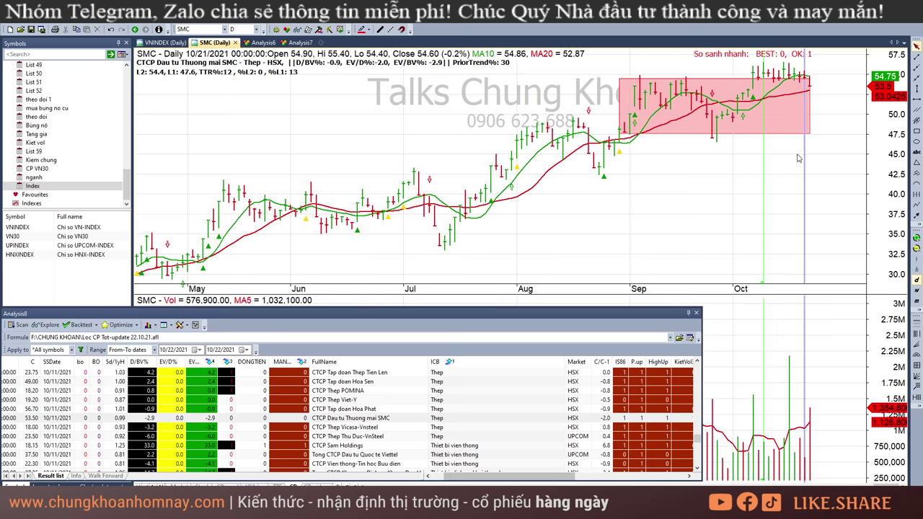
{"action": "left_click", "coordinate": [784, 173]}
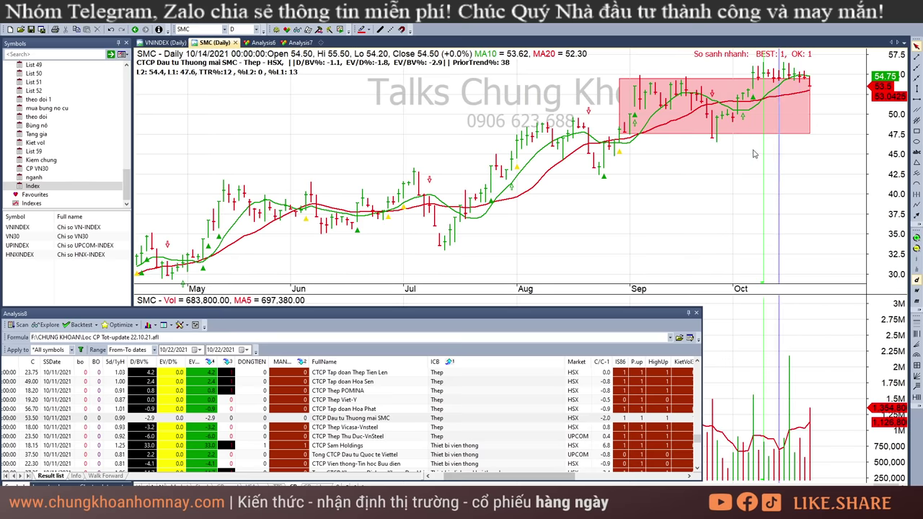
{"action": "left_click", "coordinate": [754, 153]}
{"action": "left_click", "coordinate": [729, 155]}
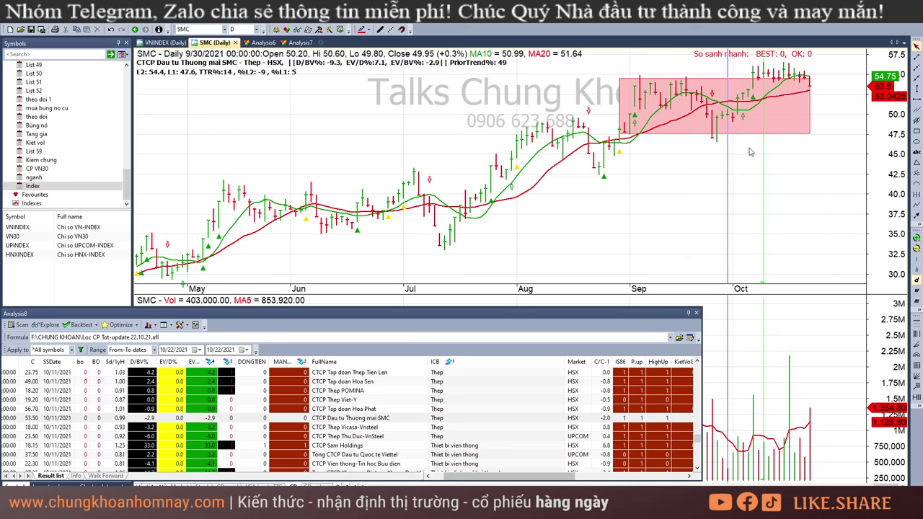
{"action": "left_click", "coordinate": [754, 150]}
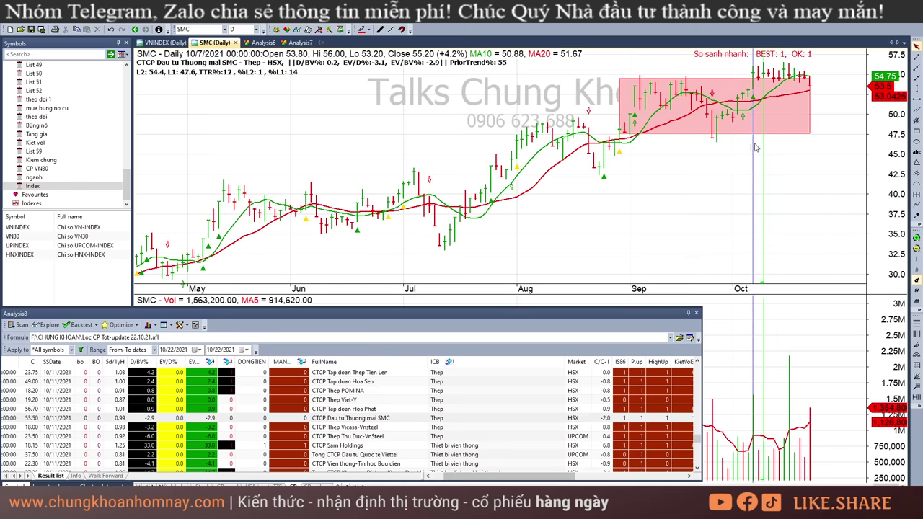
{"action": "left_click", "coordinate": [795, 140]}
{"action": "left_click", "coordinate": [798, 142]}
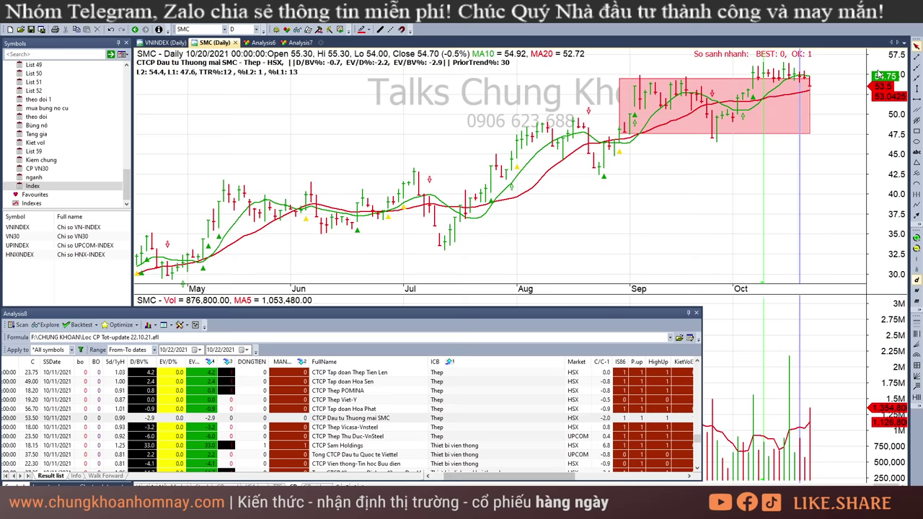
Step: Open the VCA and TDS steel charts and inspect the TDS price bars from mid-October up to 10/22/2021
{"action": "left_click", "coordinate": [468, 427]}
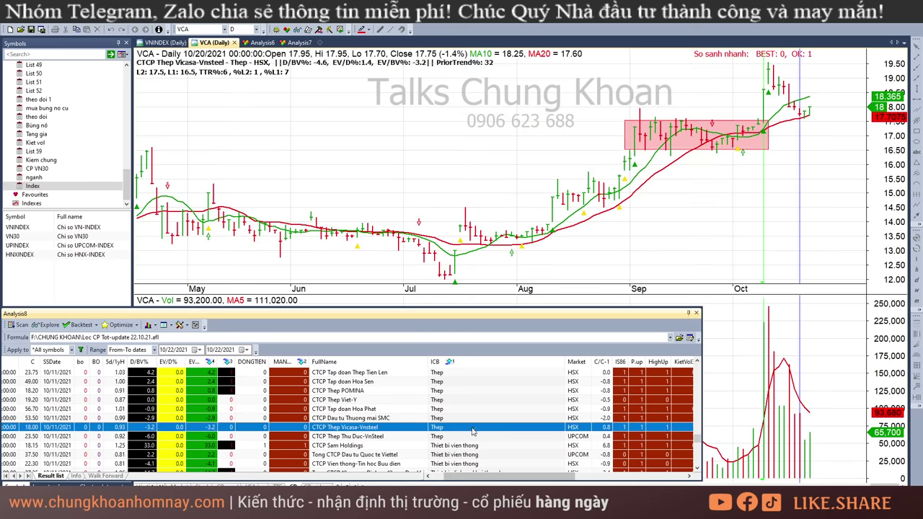
{"action": "left_click", "coordinate": [483, 436]}
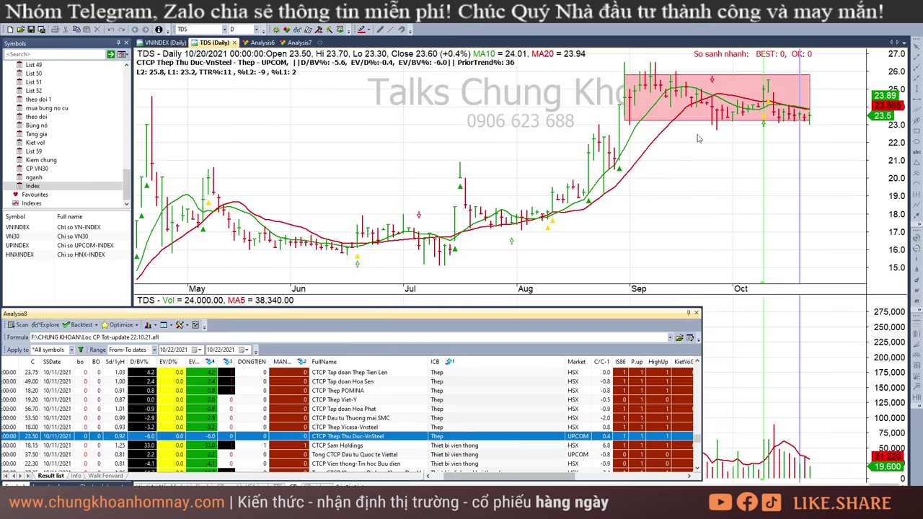
{"action": "left_click", "coordinate": [767, 173]}
{"action": "left_click", "coordinate": [805, 155]}
{"action": "left_click", "coordinate": [811, 157]}
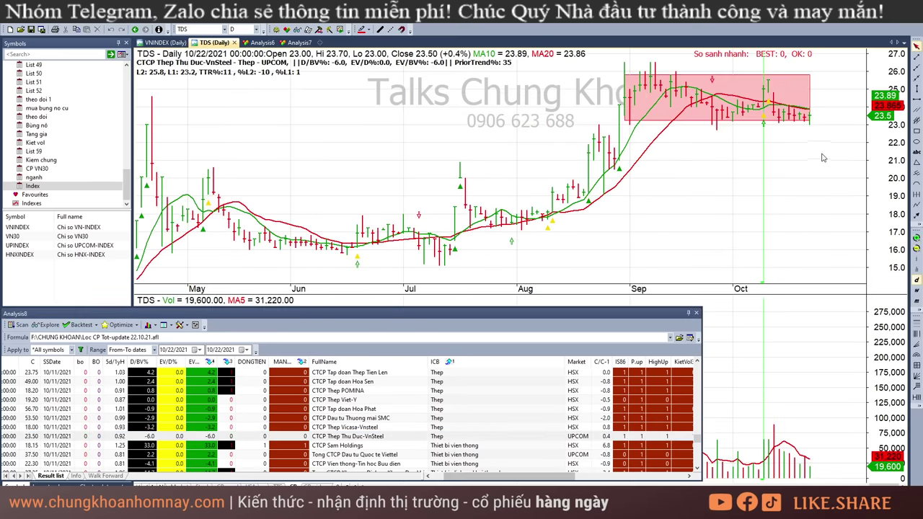
Step: Look through the sector-sorted results for the San xuat va cung cap Dien truyen thong group and review the NED chart's October bars
{"action": "scroll", "coordinate": [483, 429], "scroll_direction": "down", "scroll_amount": 3}
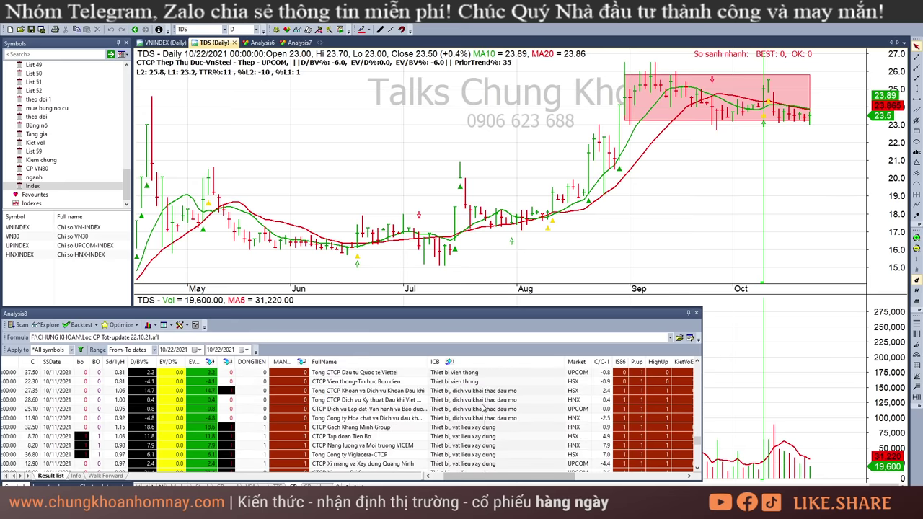
{"action": "scroll", "coordinate": [483, 408], "scroll_direction": "down", "scroll_amount": 5}
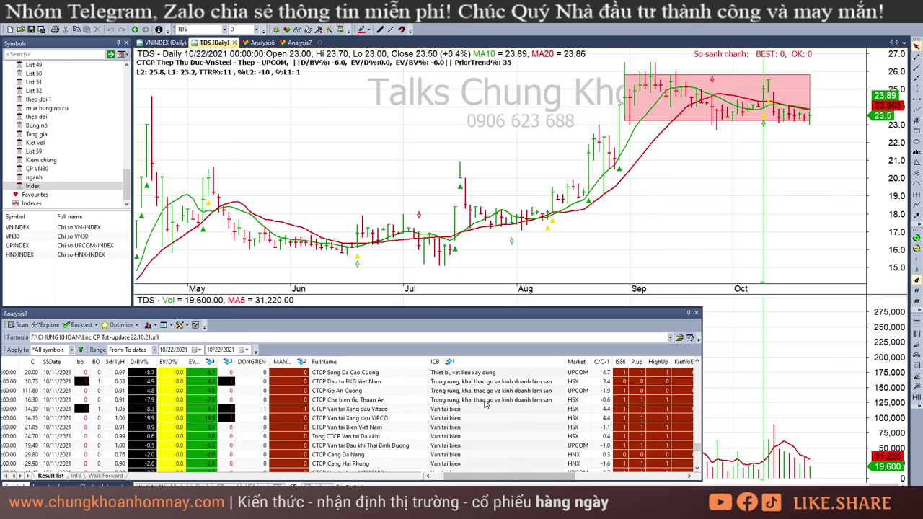
{"action": "scroll", "coordinate": [485, 405], "scroll_direction": "down", "scroll_amount": 5}
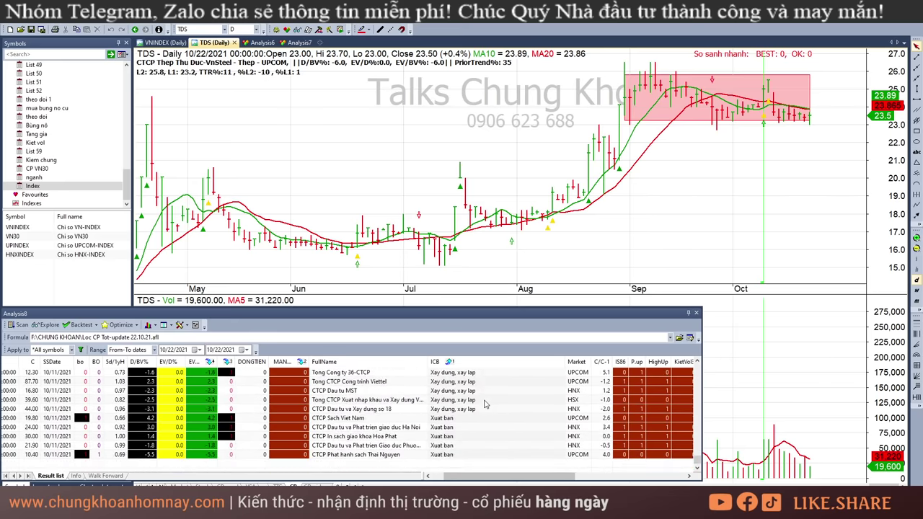
{"action": "scroll", "coordinate": [485, 404], "scroll_direction": "up", "scroll_amount": 10}
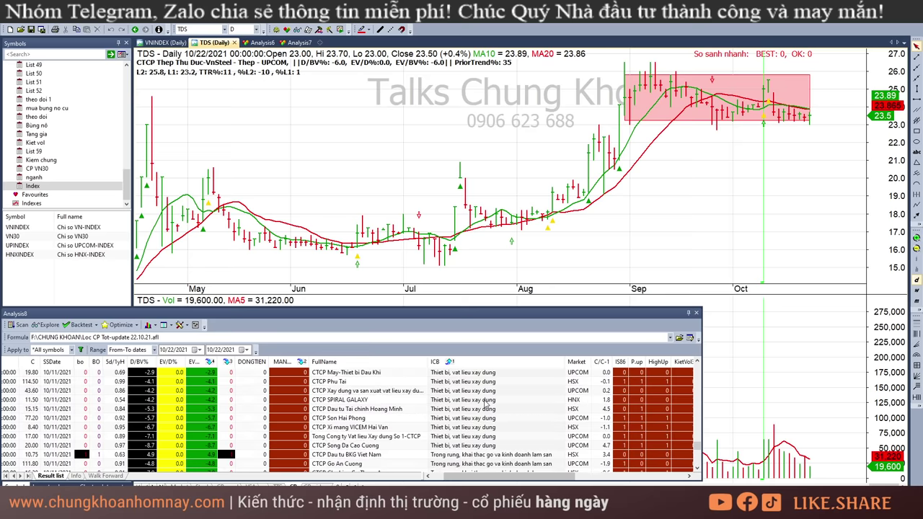
{"action": "scroll", "coordinate": [487, 406], "scroll_direction": "up", "scroll_amount": 3}
{"action": "scroll", "coordinate": [485, 405], "scroll_direction": "up", "scroll_amount": 4}
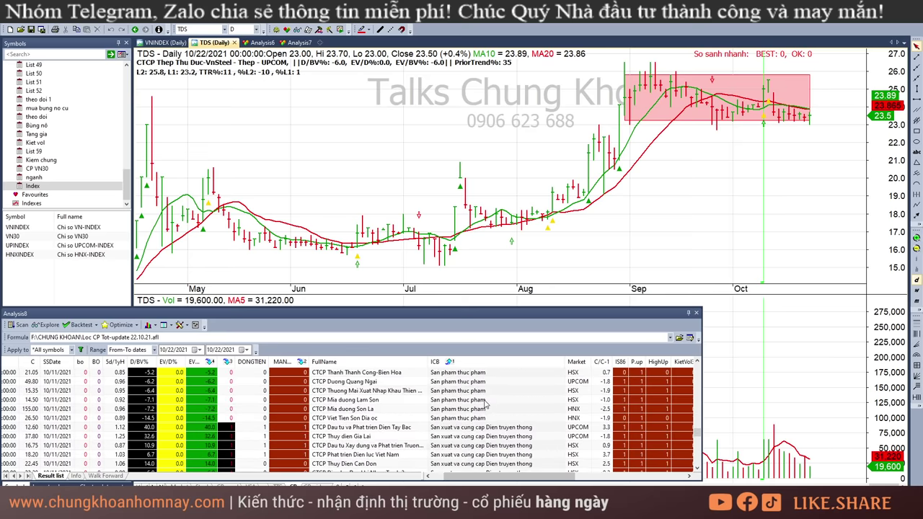
{"action": "scroll", "coordinate": [486, 405], "scroll_direction": "up", "scroll_amount": 5}
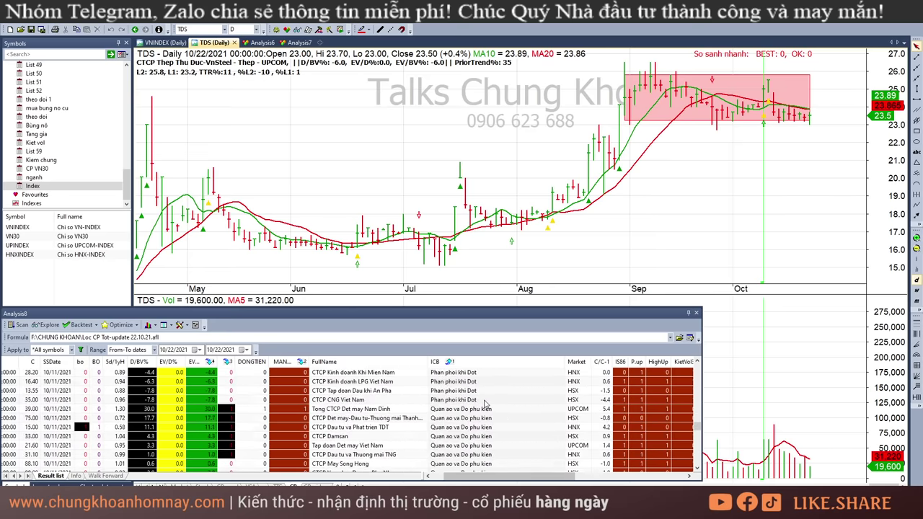
{"action": "scroll", "coordinate": [485, 405], "scroll_direction": "down", "scroll_amount": 4}
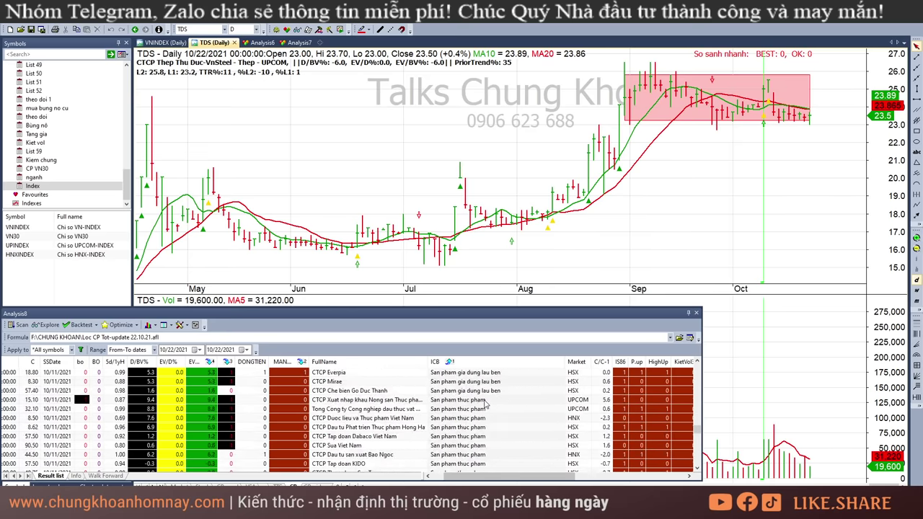
{"action": "scroll", "coordinate": [485, 405], "scroll_direction": "down", "scroll_amount": 5}
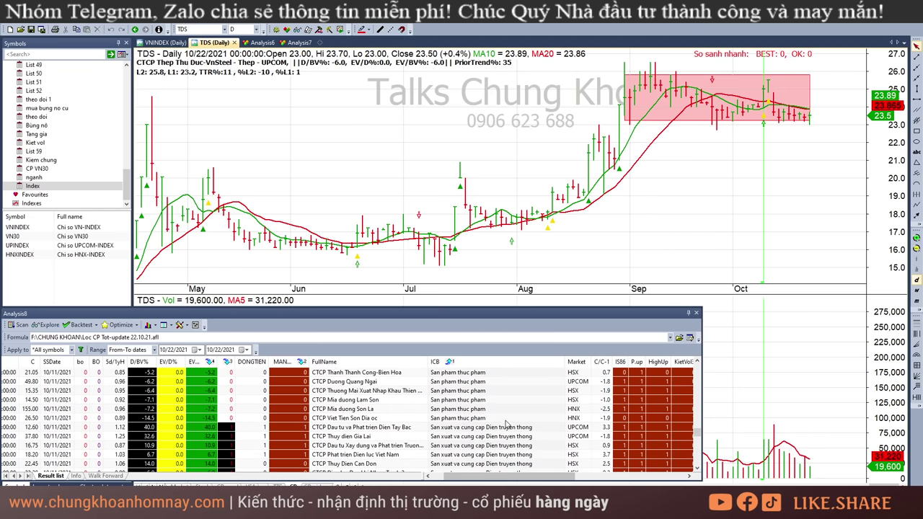
{"action": "scroll", "coordinate": [507, 422], "scroll_direction": "up", "scroll_amount": 1}
{"action": "left_click", "coordinate": [509, 399]}
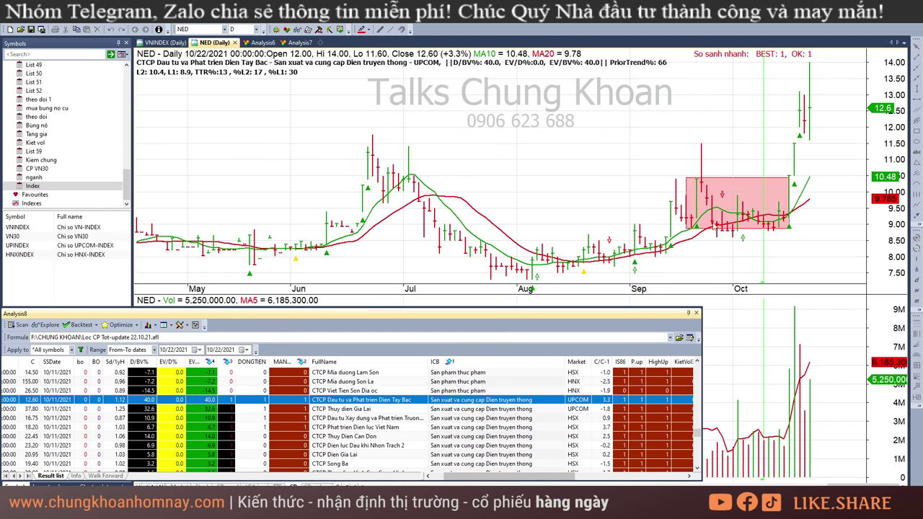
{"action": "left_click", "coordinate": [795, 154]}
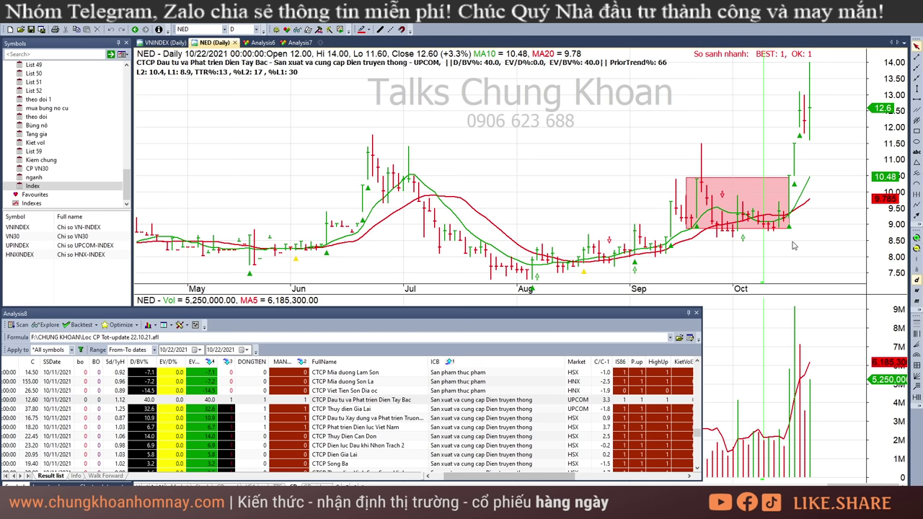
Step: Open the GHC chart and inspect its bars around the 10/15/2021 breakout from the pink box up to 10/22/2021
{"action": "left_click", "coordinate": [400, 408]}
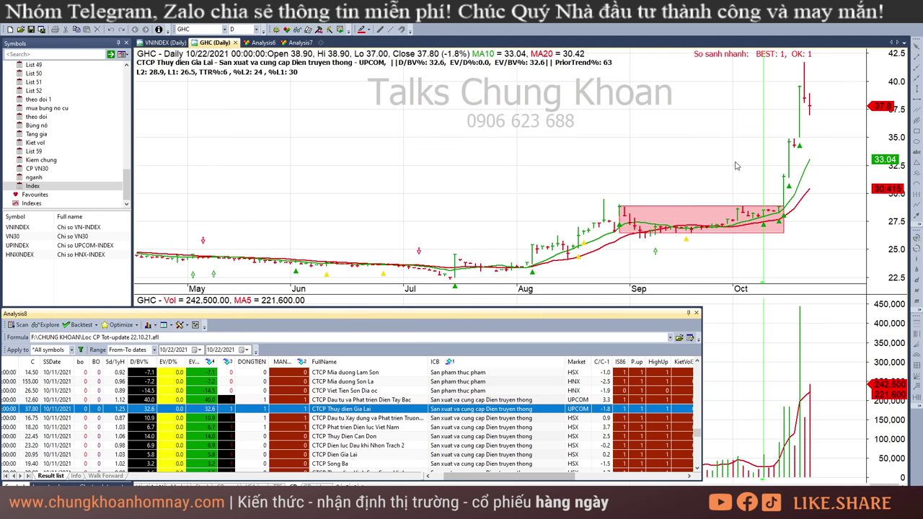
{"action": "left_click", "coordinate": [827, 130]}
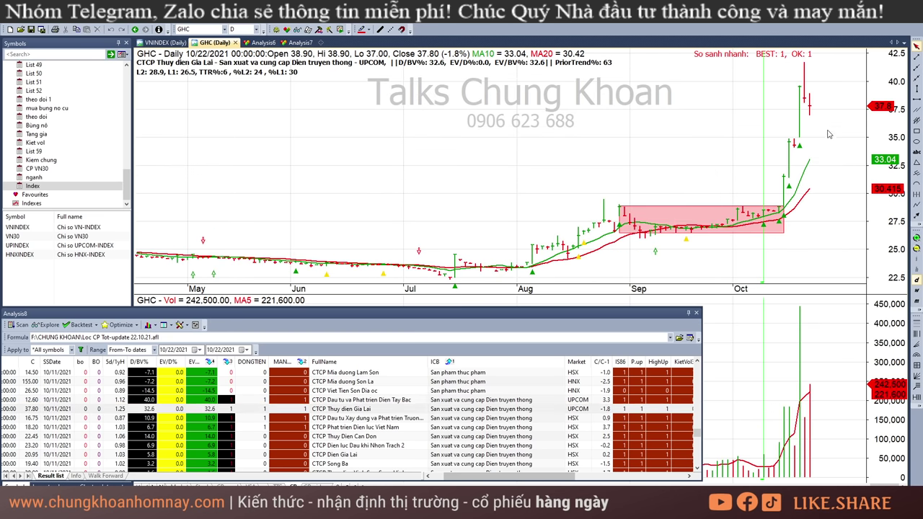
{"action": "left_click", "coordinate": [457, 410]}
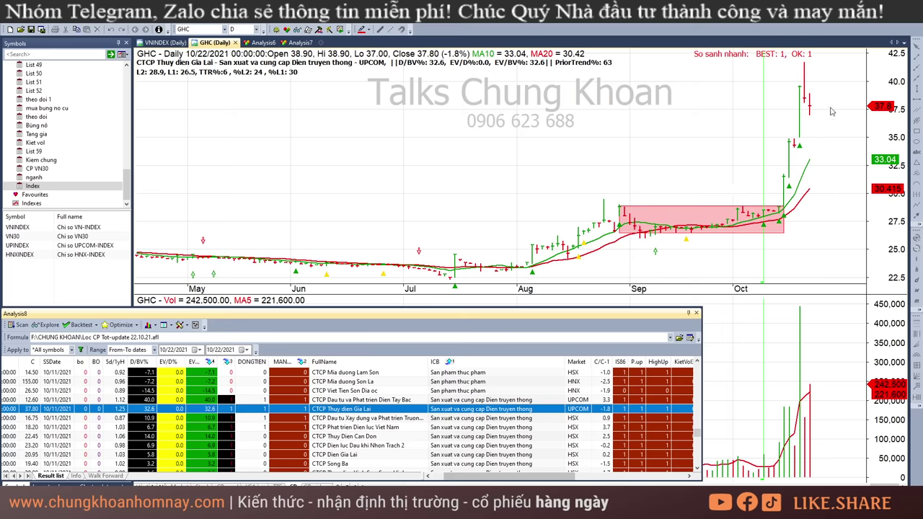
{"action": "left_click", "coordinate": [786, 244]}
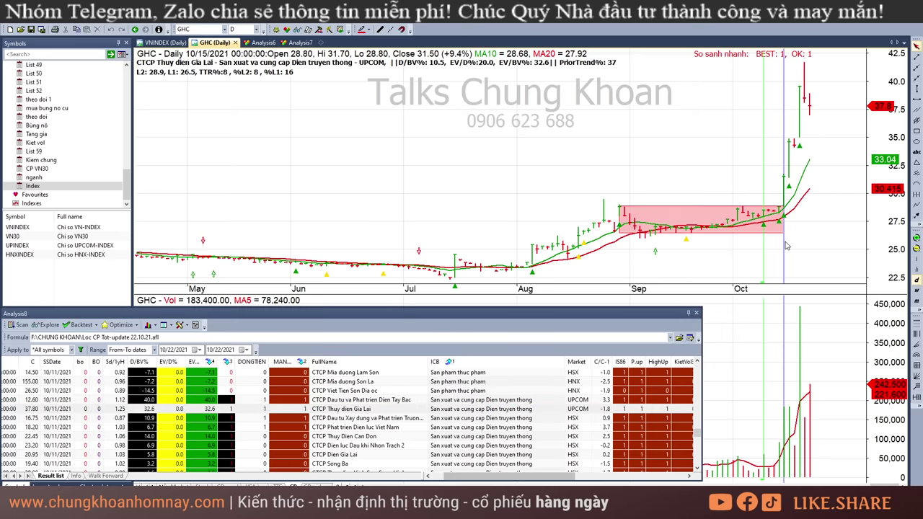
{"action": "left_click", "coordinate": [753, 263]}
{"action": "left_click", "coordinate": [789, 238]}
{"action": "left_click", "coordinate": [815, 112]}
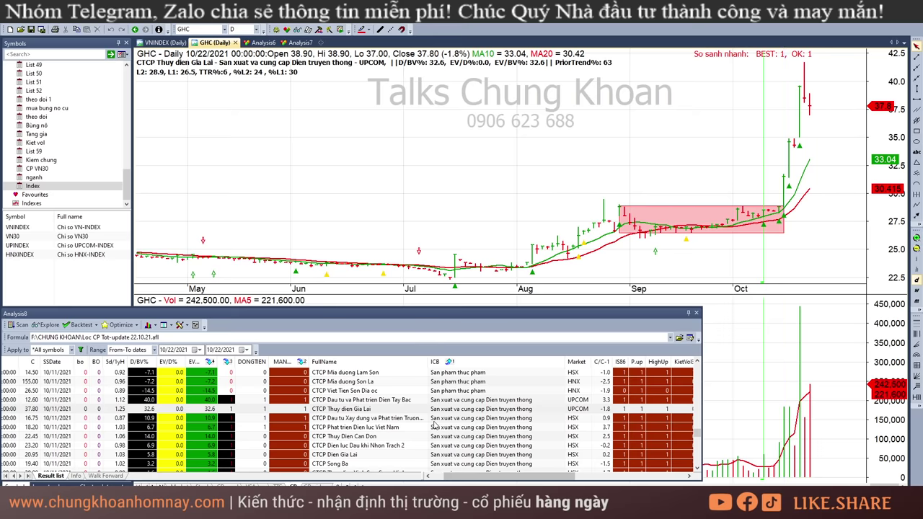
Step: Open the TTA chart and inspect its bars from the end of the pink accumulation box to 10/22/2021
{"action": "left_click", "coordinate": [396, 422]}
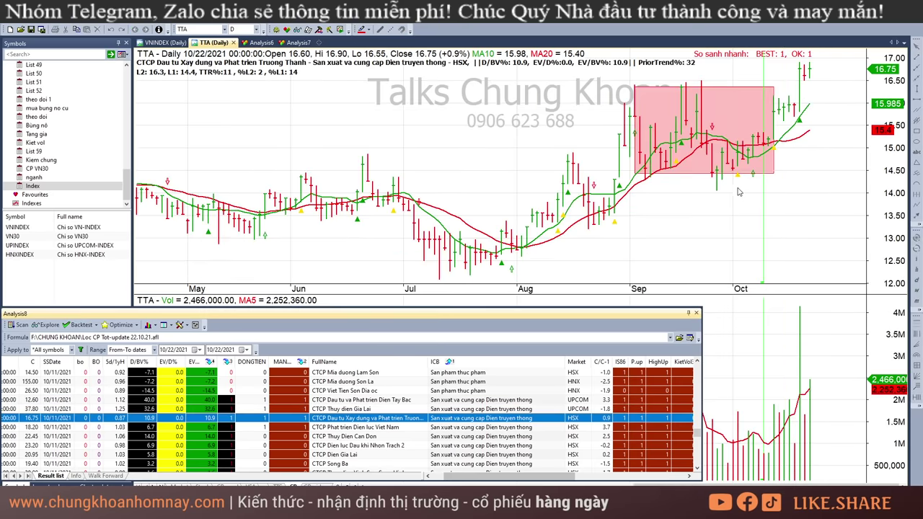
{"action": "left_click", "coordinate": [777, 189]}
{"action": "left_click", "coordinate": [811, 175]}
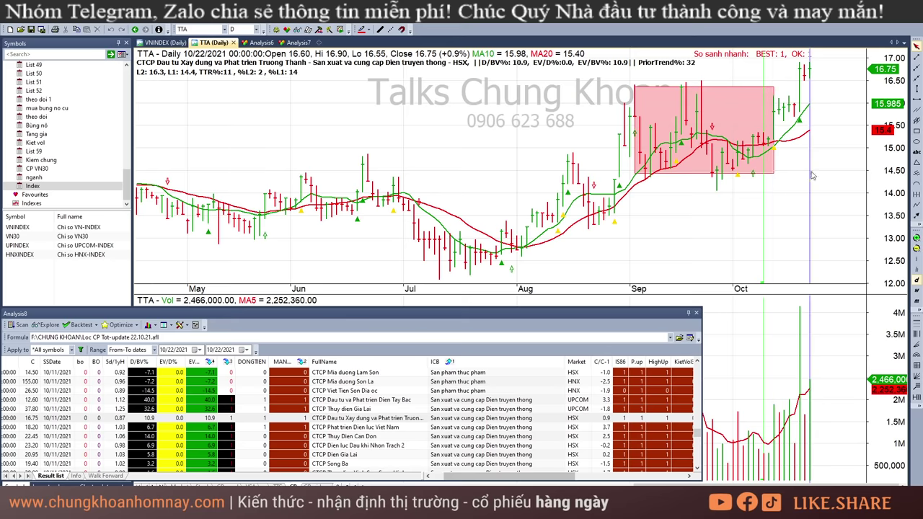
Step: Open the VPD chart and inspect its price and volume bars for 10/18, 10/19 and 10/22/2021
{"action": "left_click", "coordinate": [403, 427]}
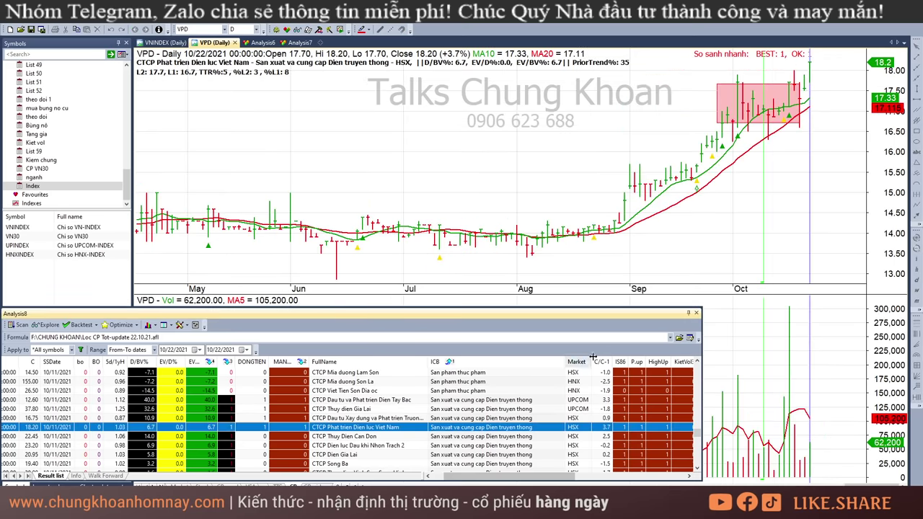
{"action": "left_click", "coordinate": [829, 155]}
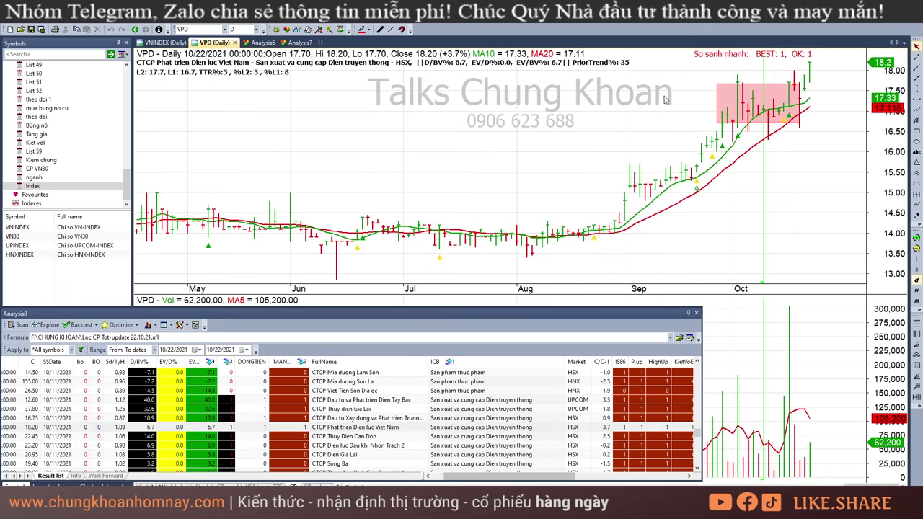
{"action": "left_click", "coordinate": [789, 146]}
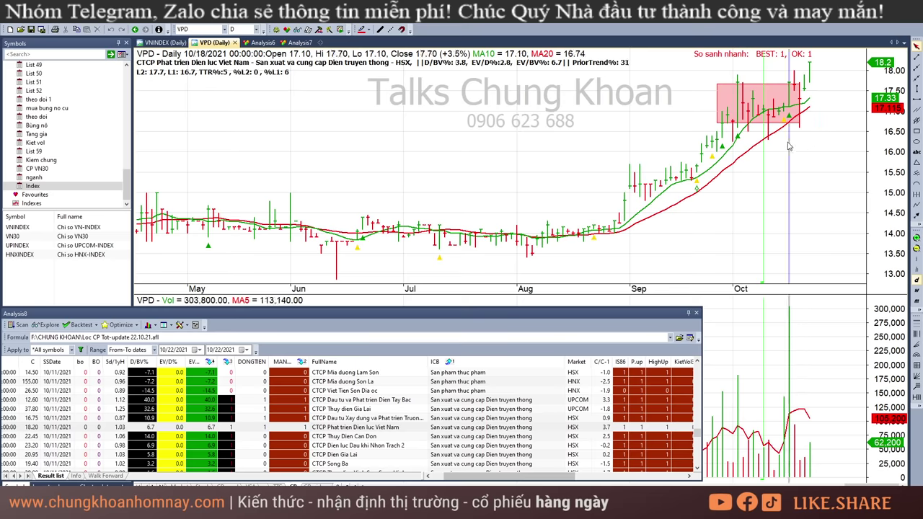
{"action": "left_click", "coordinate": [796, 146]}
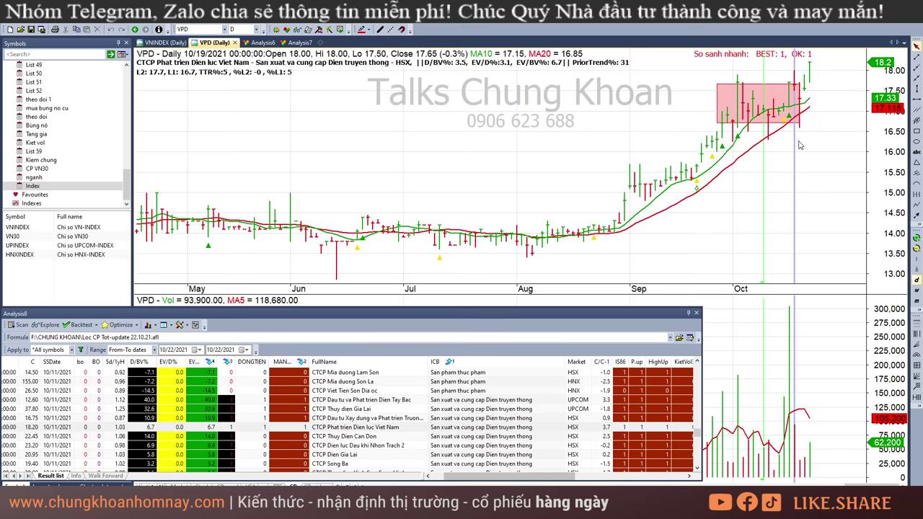
{"action": "left_click", "coordinate": [798, 145]}
{"action": "left_click", "coordinate": [809, 143]}
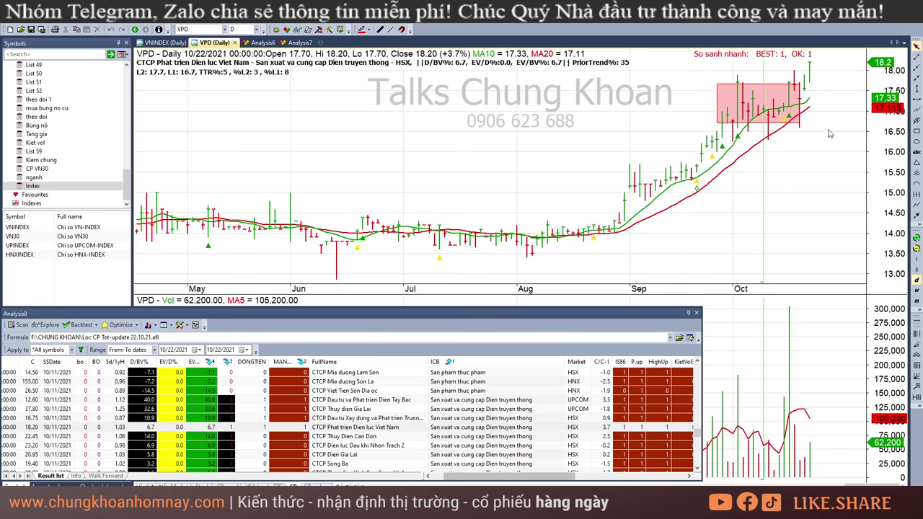
Step: Review the SJD chart and the NT2 chart, inspecting NT2's 10/7/2021 bar above its accumulation box
{"action": "left_click", "coordinate": [426, 434]}
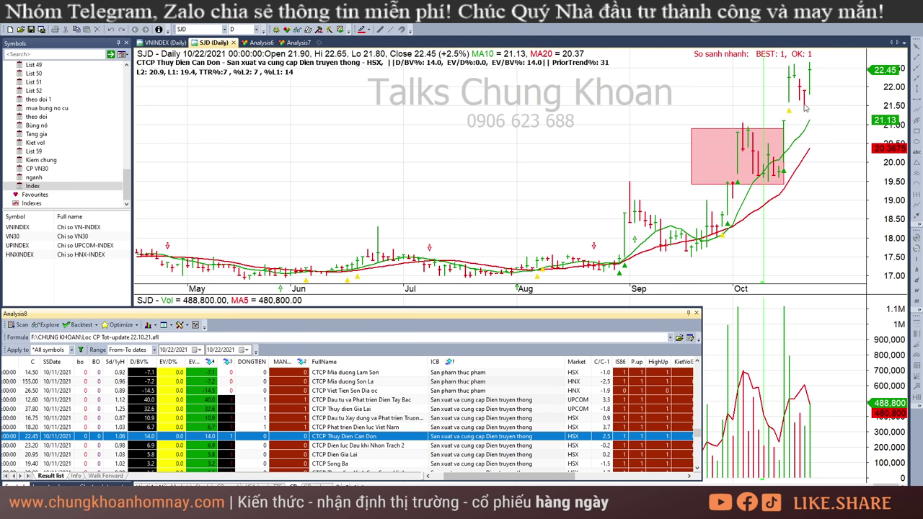
{"action": "left_click", "coordinate": [379, 446]}
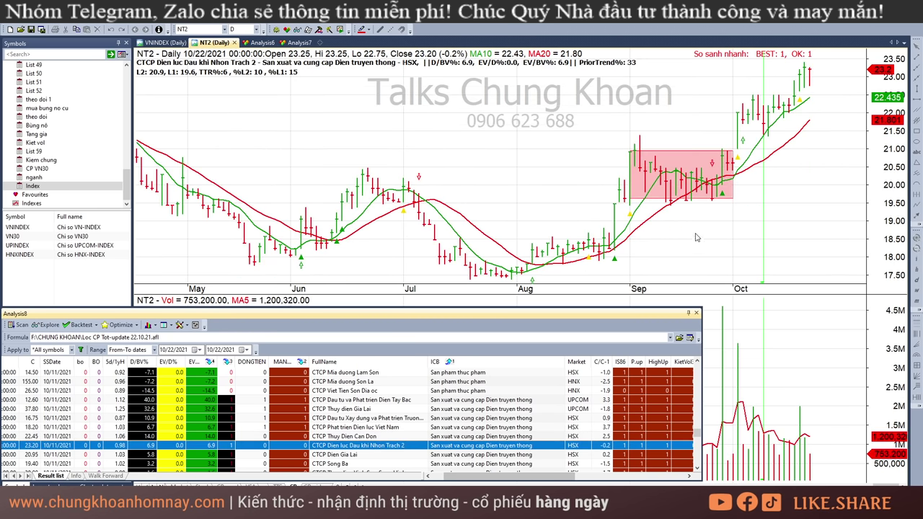
{"action": "left_click", "coordinate": [754, 178]}
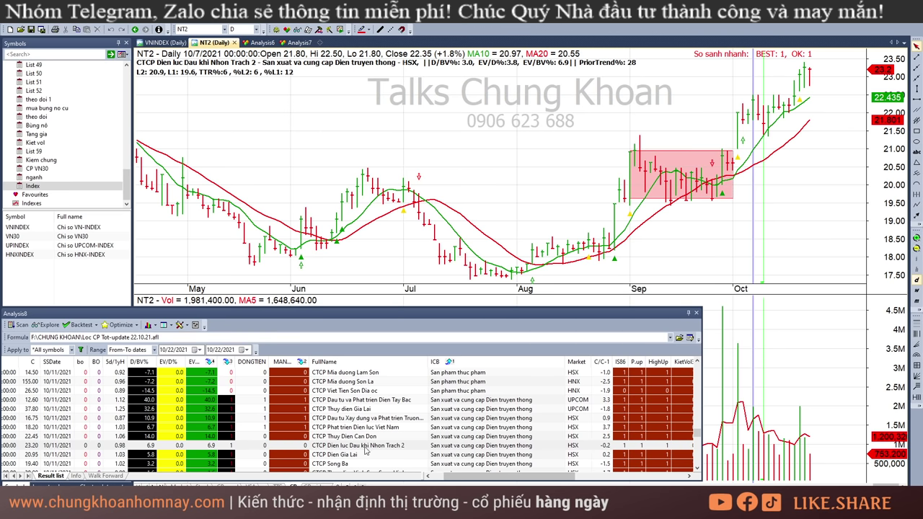
Step: Review the charts of the remaining electricity stocks from SBA through PPC, and inspect PPC's 9/20/2021 bar inside its box
{"action": "scroll", "coordinate": [365, 450], "scroll_direction": "down", "scroll_amount": 2}
{"action": "left_click", "coordinate": [368, 409]}
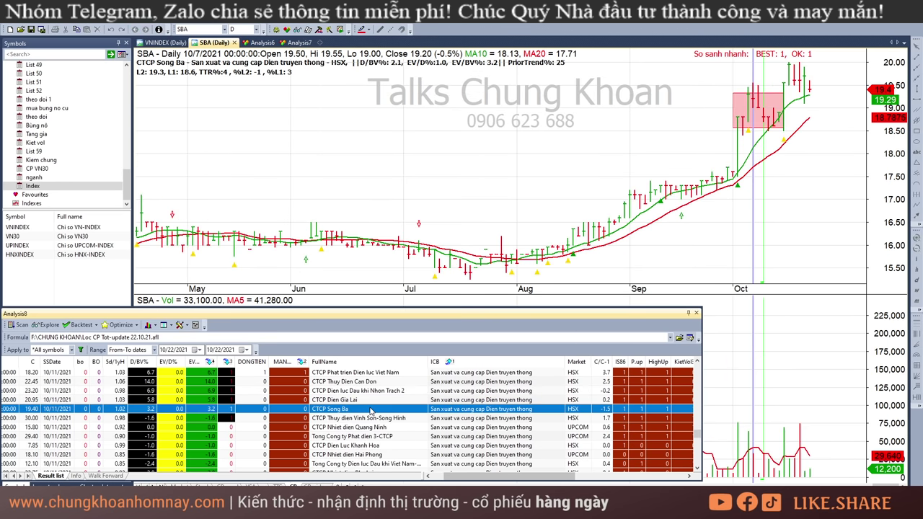
{"action": "key", "text": "Down"}
{"action": "key", "text": "Down"}
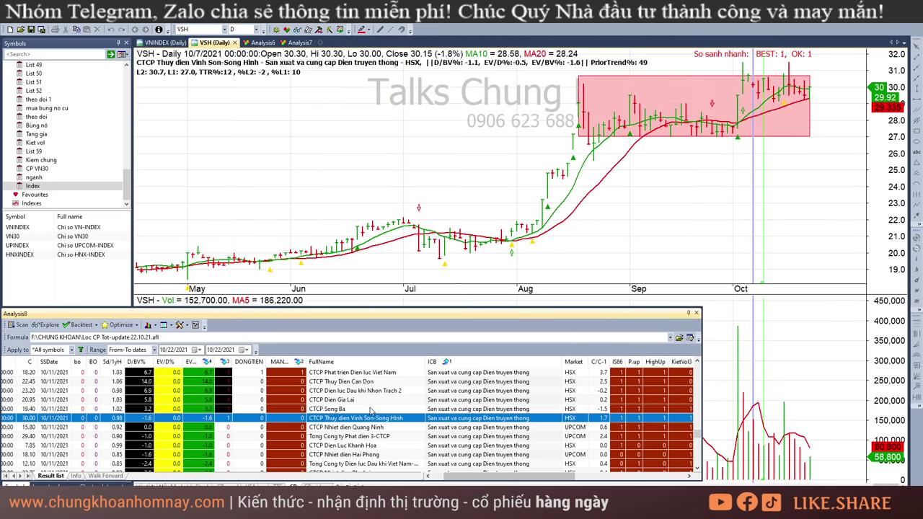
{"action": "key", "text": "Down"}
{"action": "key", "text": "Down"}
{"action": "key", "text": "Down"}
{"action": "key", "text": "Down"}
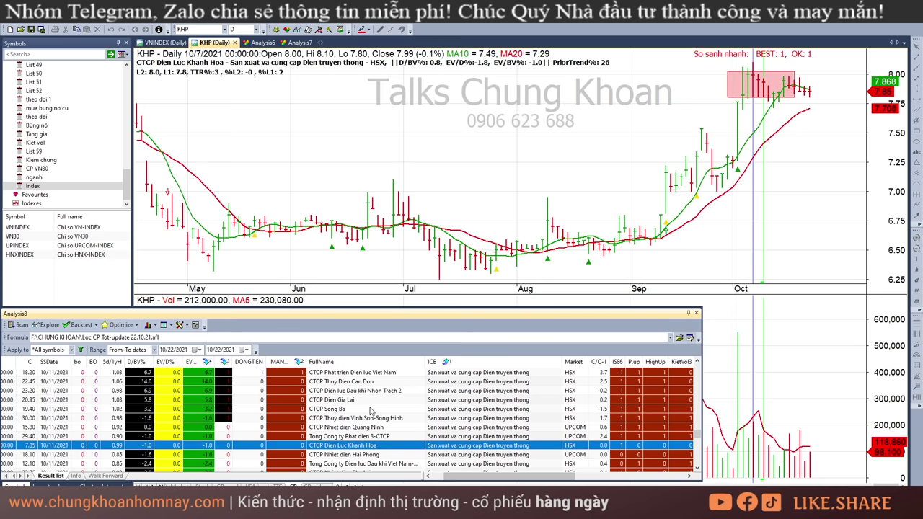
{"action": "key", "text": "Down"}
{"action": "key", "text": "Down"}
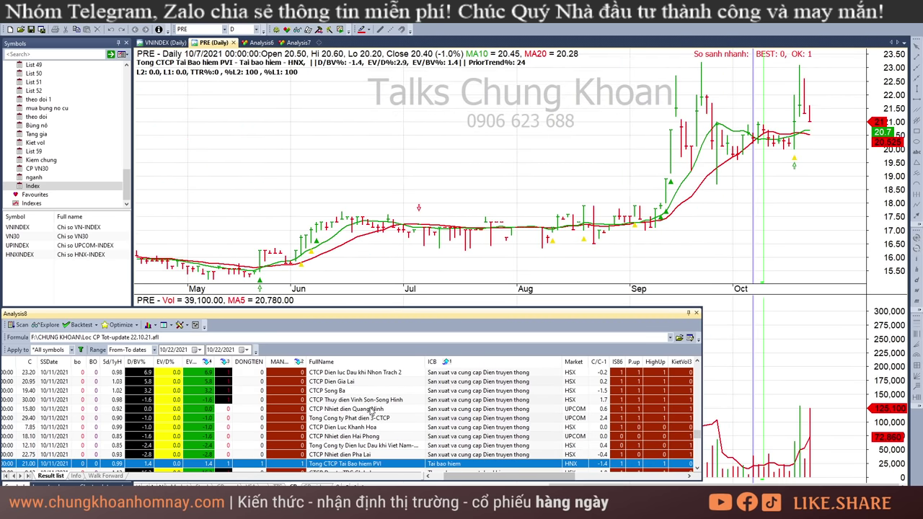
{"action": "key", "text": "Up"}
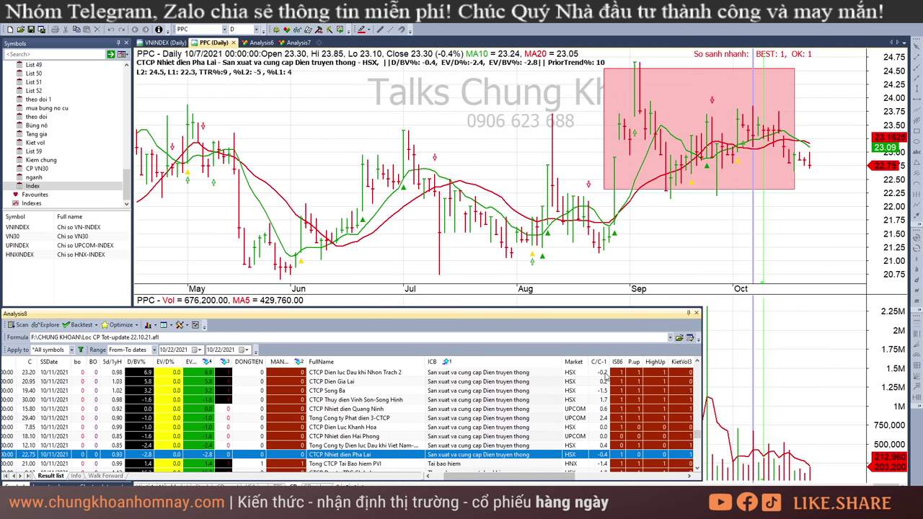
{"action": "left_click", "coordinate": [686, 171]}
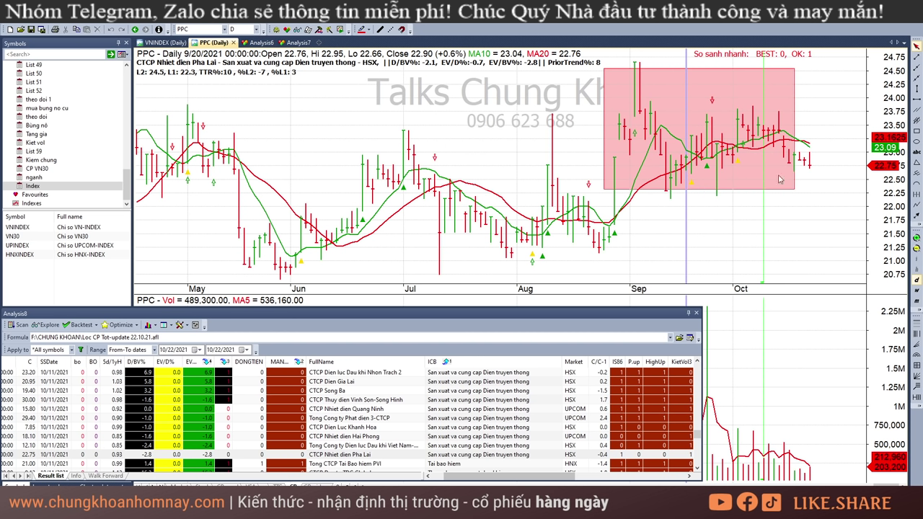
Step: Check the sector ranking in Excel, return to AmiBroker, and locate the Hoa chat chuyen dung stocks in the exploration results
{"action": "key", "text": "alt+Tab"}
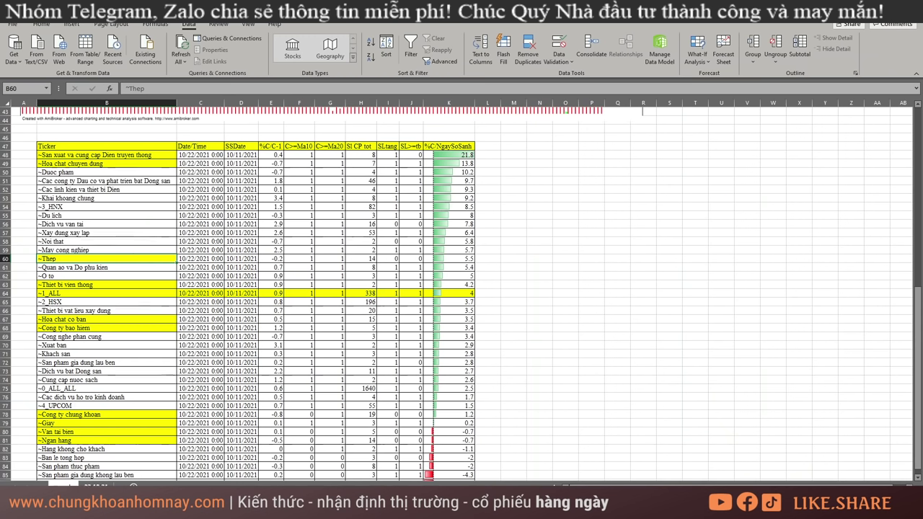
{"action": "key", "text": "alt+Tab"}
{"action": "scroll", "coordinate": [361, 436], "scroll_direction": "down", "scroll_amount": 10}
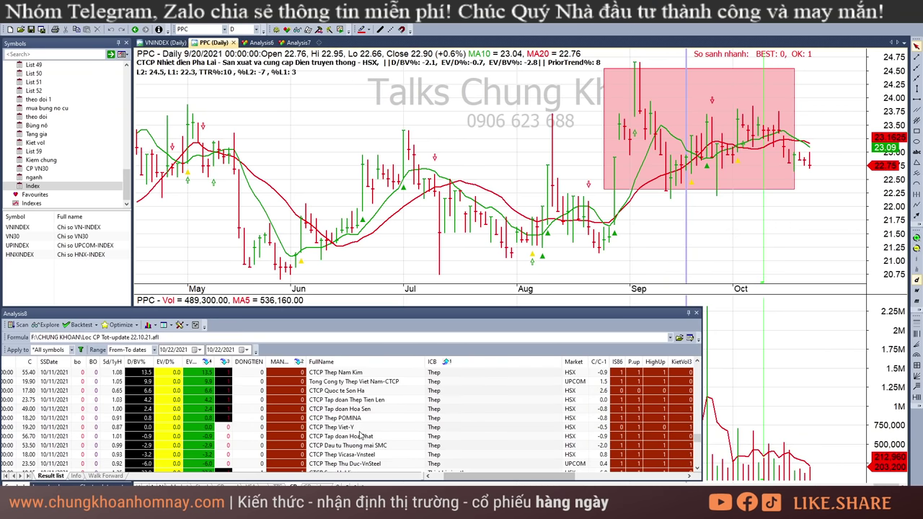
{"action": "scroll", "coordinate": [362, 433], "scroll_direction": "down", "scroll_amount": 10}
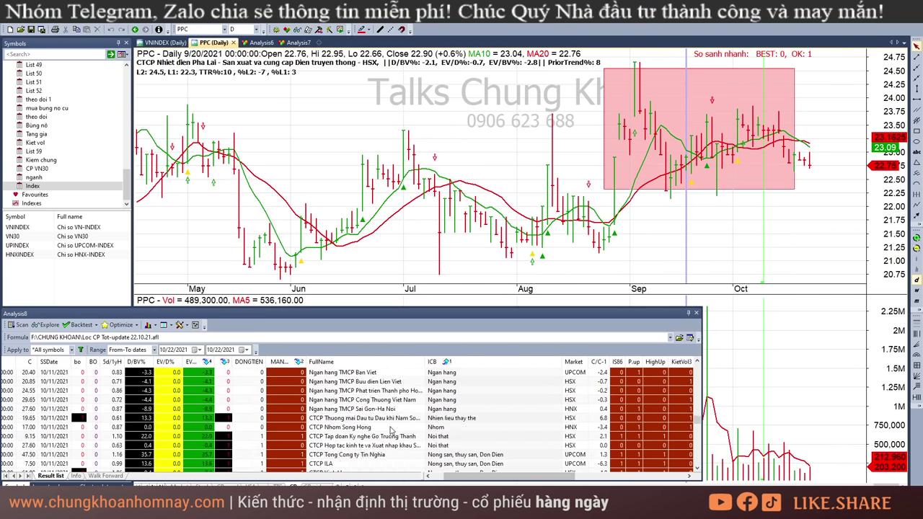
{"action": "scroll", "coordinate": [393, 427], "scroll_direction": "down", "scroll_amount": 10}
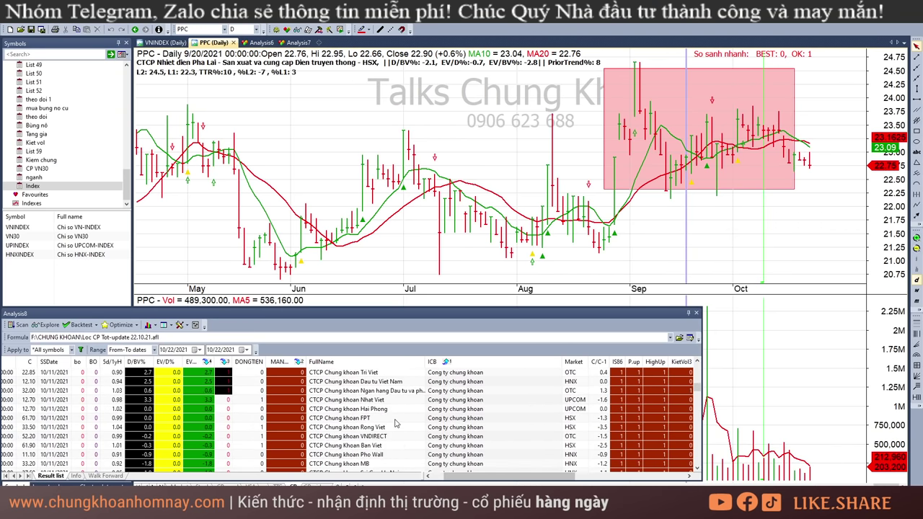
{"action": "scroll", "coordinate": [397, 422], "scroll_direction": "down", "scroll_amount": 10}
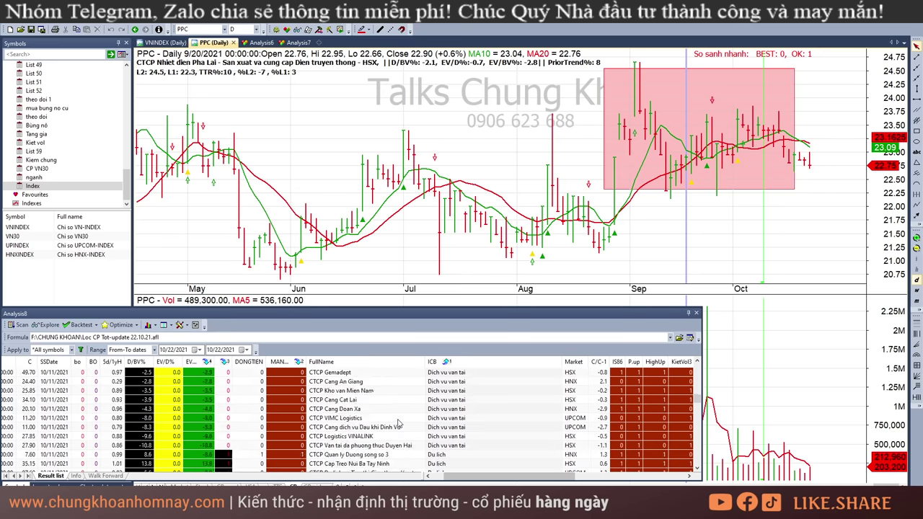
{"action": "scroll", "coordinate": [399, 424], "scroll_direction": "down", "scroll_amount": 2}
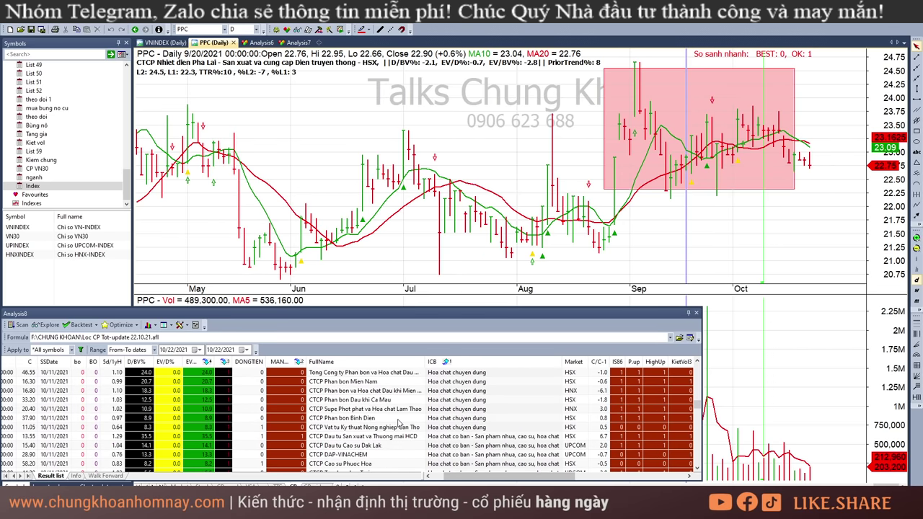
{"action": "scroll", "coordinate": [483, 380], "scroll_direction": "up", "scroll_amount": 1}
{"action": "left_click", "coordinate": [479, 390]}
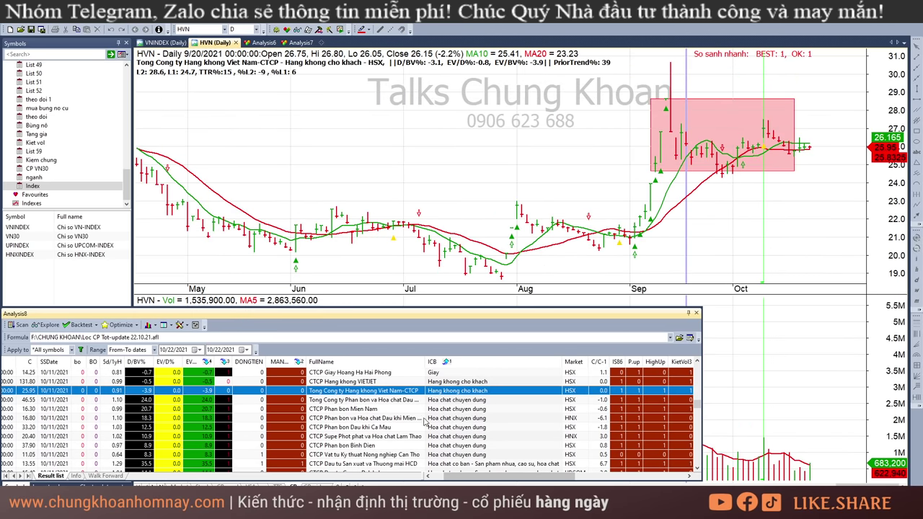
Step: Open the DPM chart and inspect its bars from the end of the pink accumulation box to 10/22/2021
{"action": "left_click", "coordinate": [481, 401]}
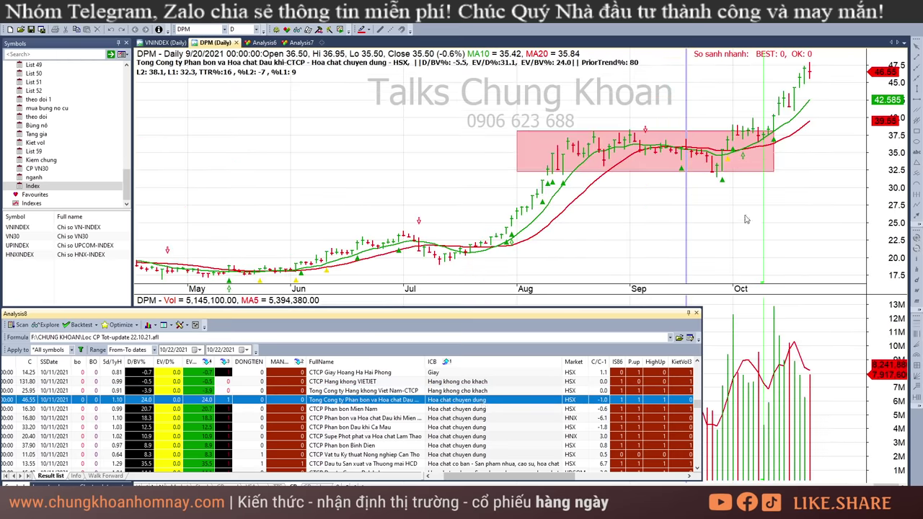
{"action": "left_click", "coordinate": [777, 198]}
{"action": "left_click_drag", "start_coordinate": [796, 174], "coordinate": [823, 158]}
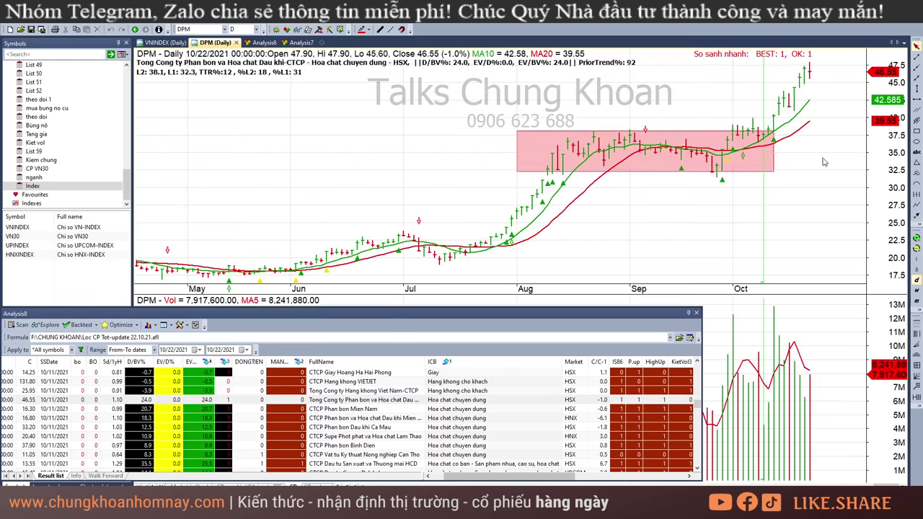
{"action": "left_click", "coordinate": [779, 218]}
{"action": "left_click", "coordinate": [824, 173]}
Step: Open the SFG chart and inspect its price and volume bars for 10/20 and 10/22/2021
{"action": "left_click", "coordinate": [391, 409]}
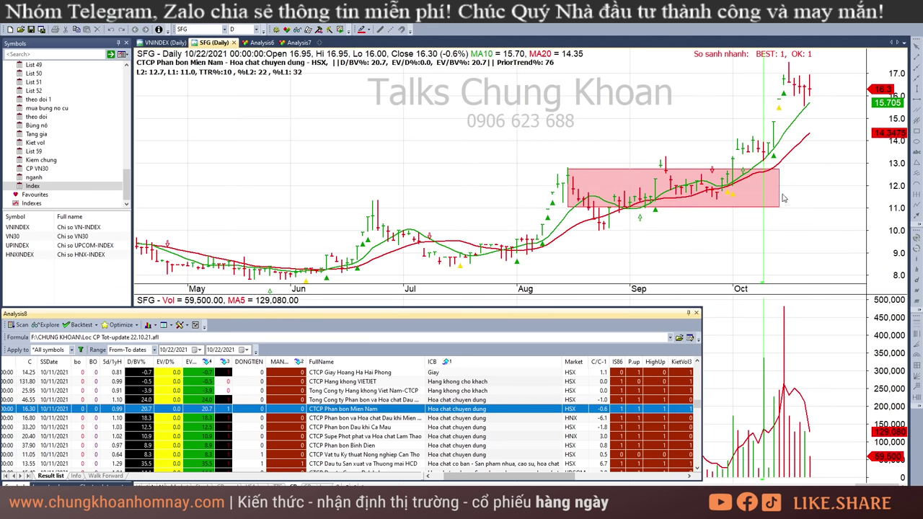
{"action": "left_click", "coordinate": [784, 121]}
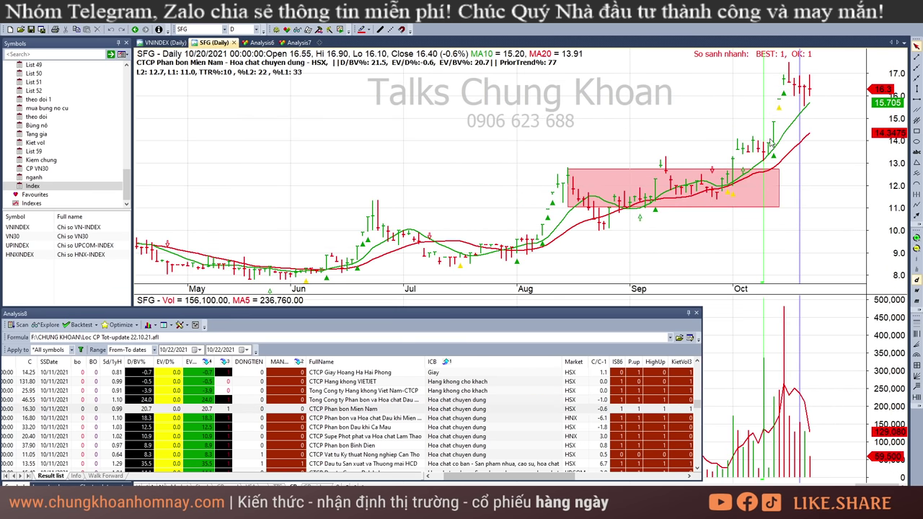
{"action": "left_click", "coordinate": [803, 101]}
{"action": "left_click", "coordinate": [805, 439]}
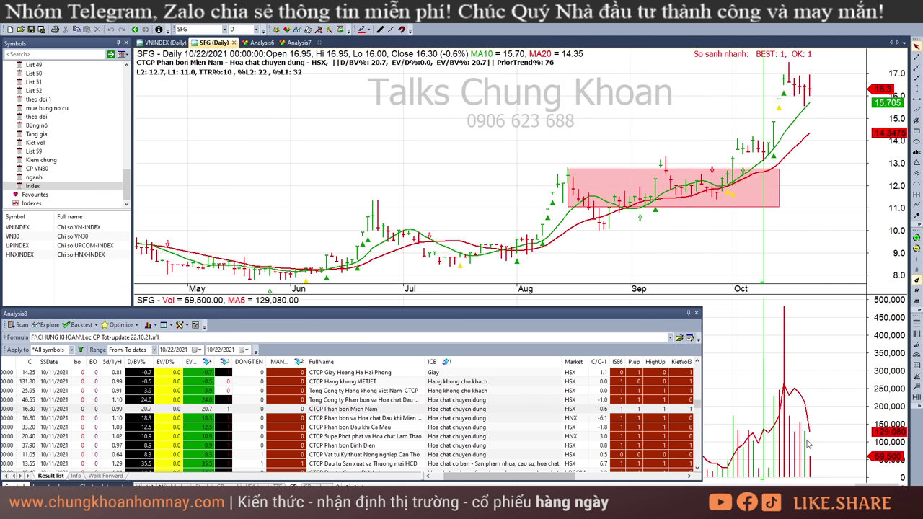
Step: Review the PMB chart, and inspect DCM's bars from its breakout above the accumulation box to 10/22/2021
{"action": "left_click", "coordinate": [384, 420]}
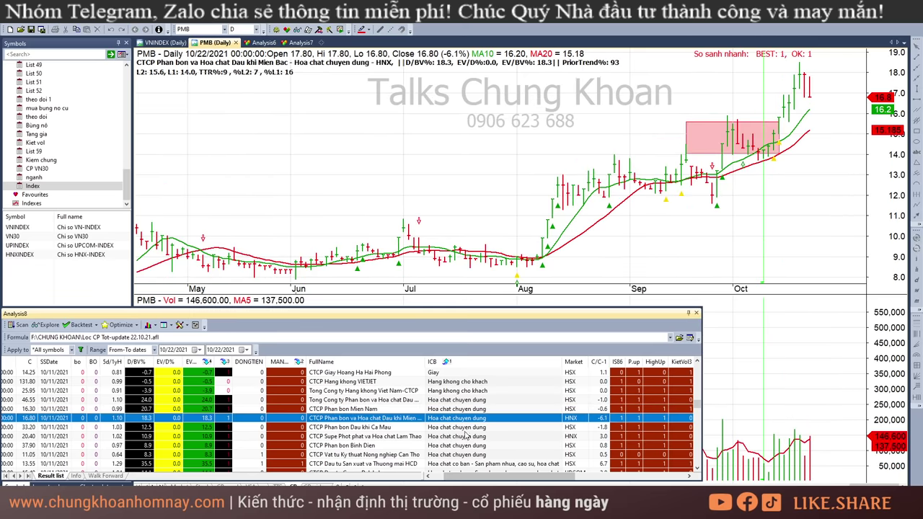
{"action": "key", "text": "Down"}
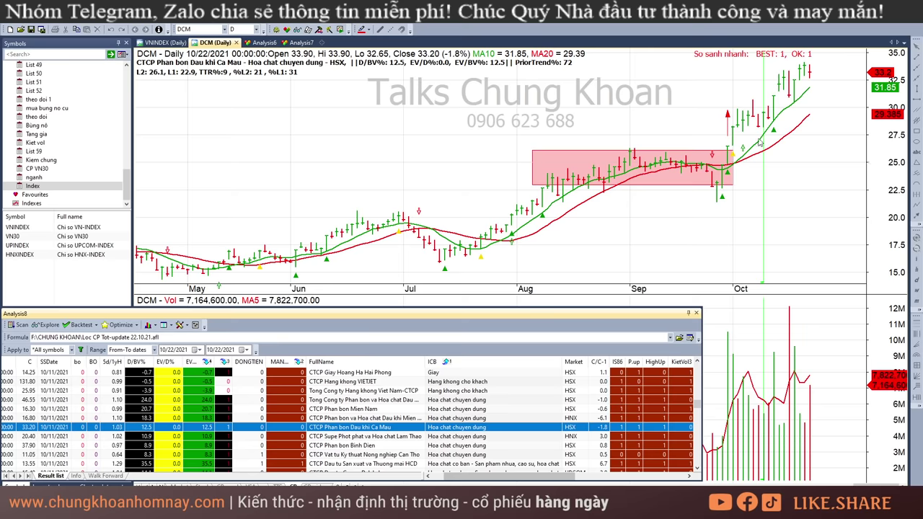
{"action": "left_click", "coordinate": [729, 209]}
{"action": "left_click_drag", "start_coordinate": [730, 209], "coordinate": [818, 173]}
{"action": "left_click_drag", "start_coordinate": [727, 216], "coordinate": [821, 179]}
{"action": "left_click", "coordinate": [820, 183]}
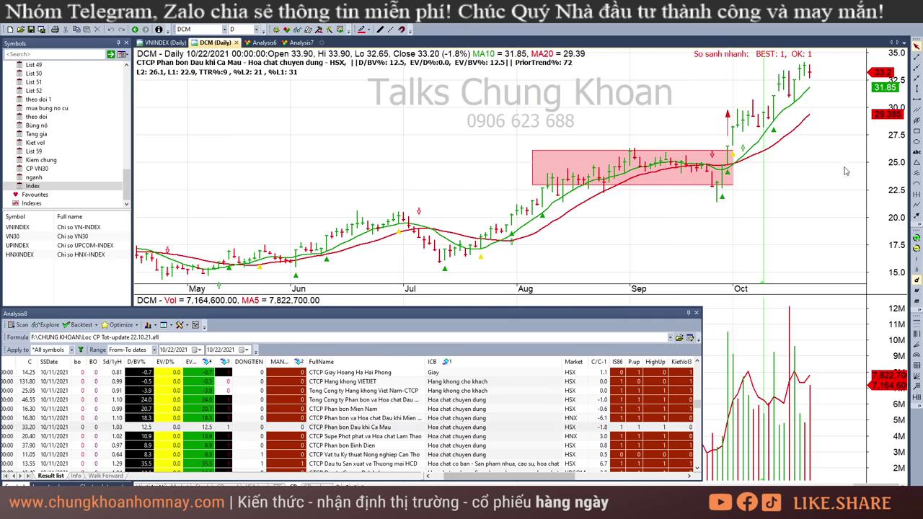
Step: Inspect DCM's breakout bars for 10/1/2021 and 9/30/2021 at the end of the pink accumulation box
{"action": "left_click", "coordinate": [734, 231]}
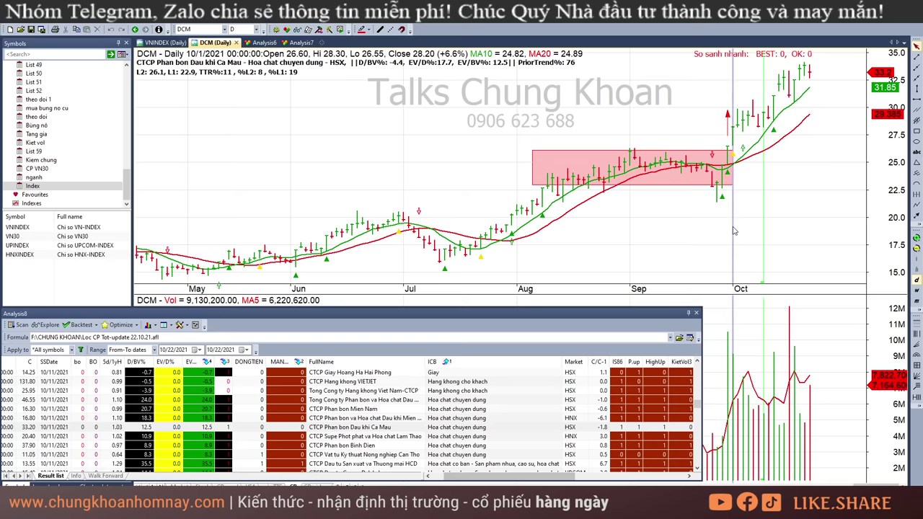
{"action": "left_click", "coordinate": [688, 242]}
{"action": "left_click", "coordinate": [727, 220]}
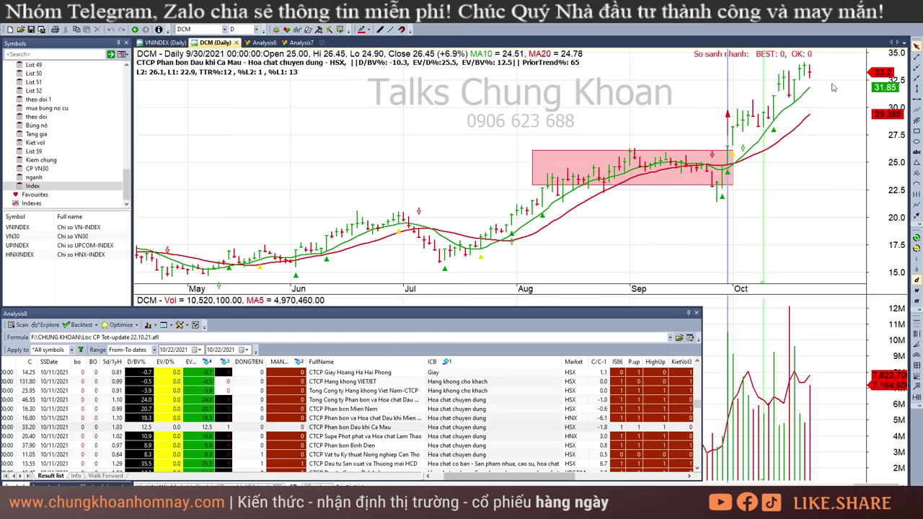
{"action": "left_click", "coordinate": [692, 213]}
{"action": "left_click", "coordinate": [727, 207]}
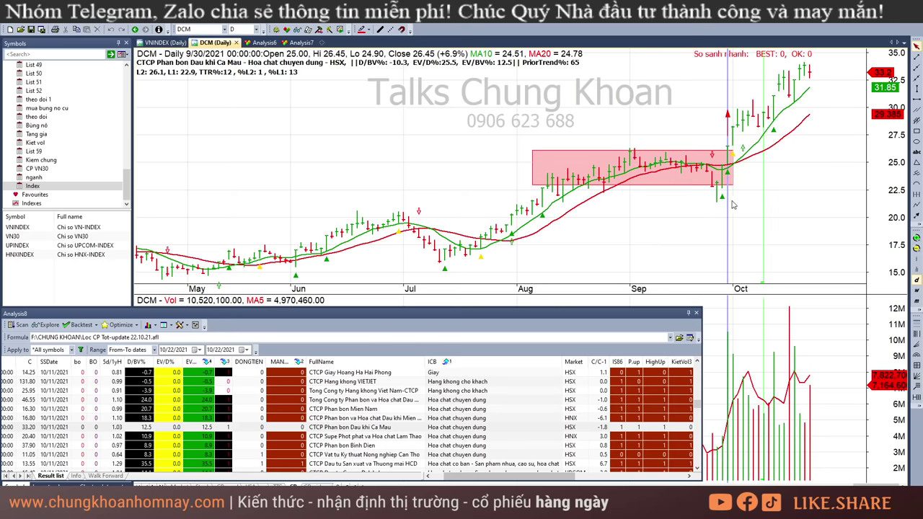
Step: Inspect DCM's bars for 10/11, 10/6 and 10/22/2021 in the rise following the breakout
{"action": "left_click", "coordinate": [761, 161]}
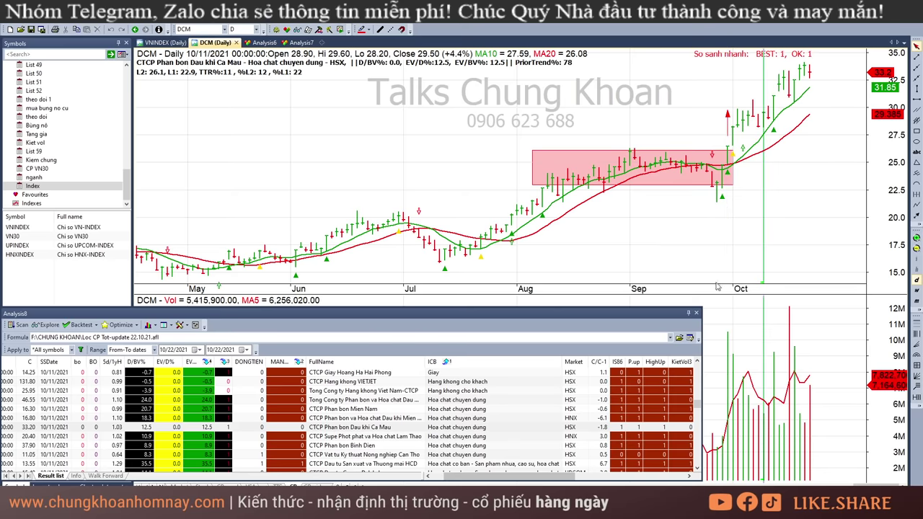
{"action": "mouse_move", "coordinate": [720, 287]}
{"action": "mouse_move", "coordinate": [766, 148]}
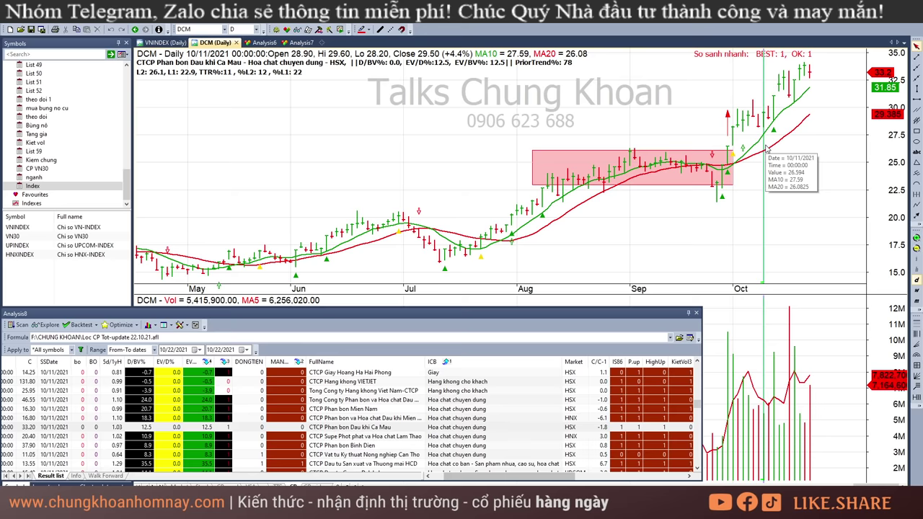
{"action": "left_click", "coordinate": [751, 112]}
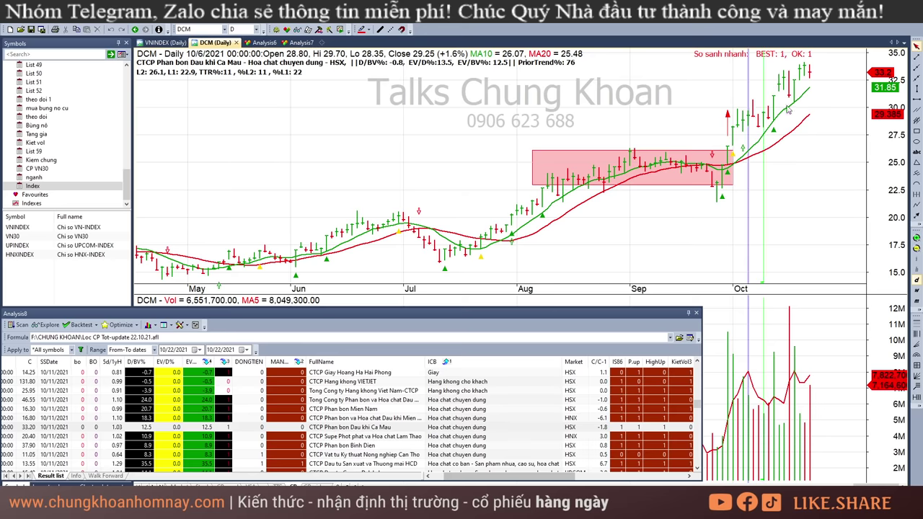
{"action": "mouse_move", "coordinate": [803, 117]}
{"action": "left_click", "coordinate": [835, 167]}
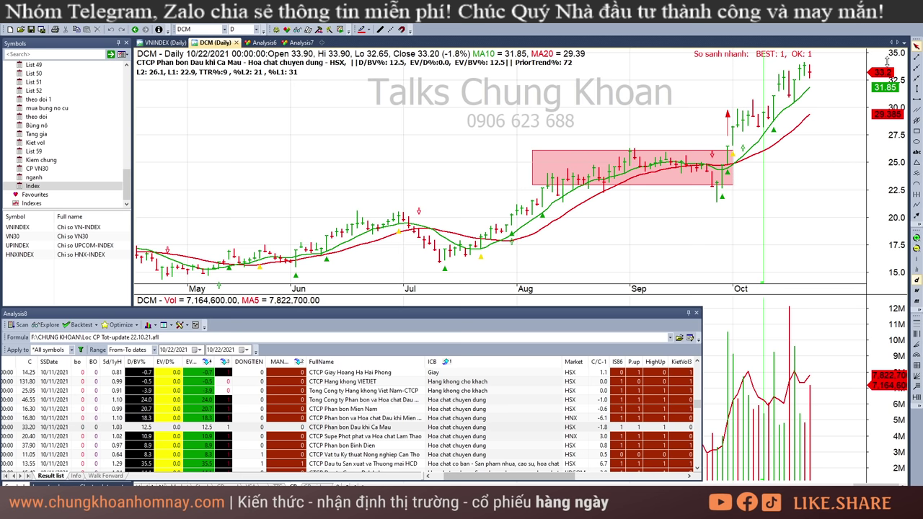
Step: Open the LAS chart and inspect its price bars after the accumulation box, including 10/18 and 10/19/2021
{"action": "left_click", "coordinate": [366, 437]}
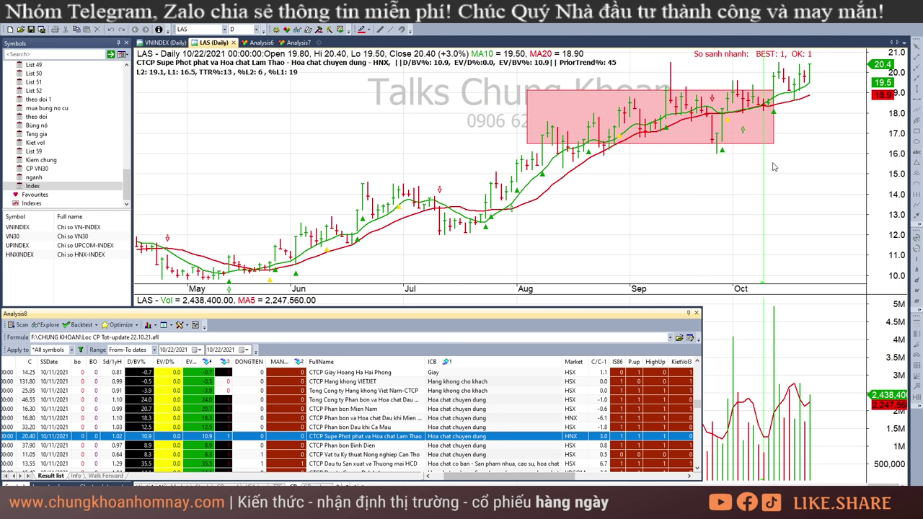
{"action": "left_click", "coordinate": [773, 167]}
{"action": "left_click", "coordinate": [780, 165]}
{"action": "left_click", "coordinate": [790, 165]}
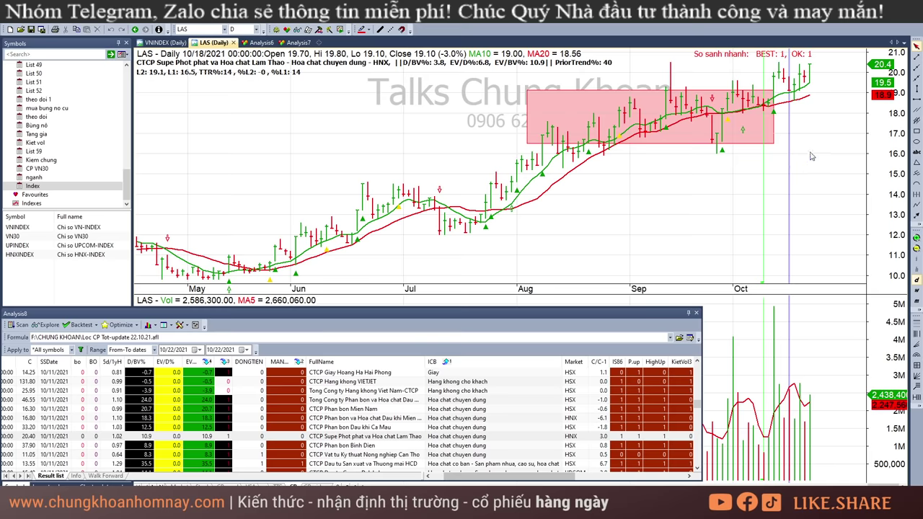
{"action": "left_click", "coordinate": [810, 156]}
{"action": "left_click", "coordinate": [796, 160]}
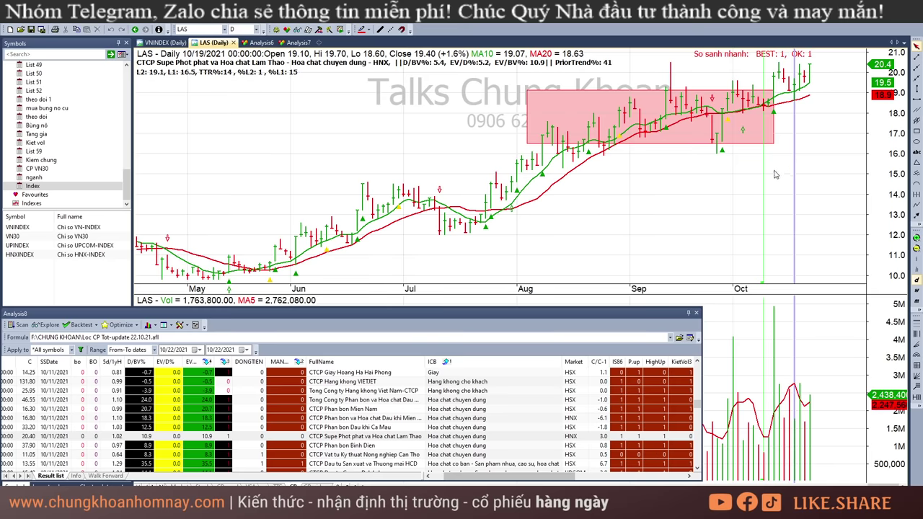
Step: Inspect LAS's volume bars from 10/14 through 10/20 to 10/22/2021
{"action": "left_click", "coordinate": [779, 409]}
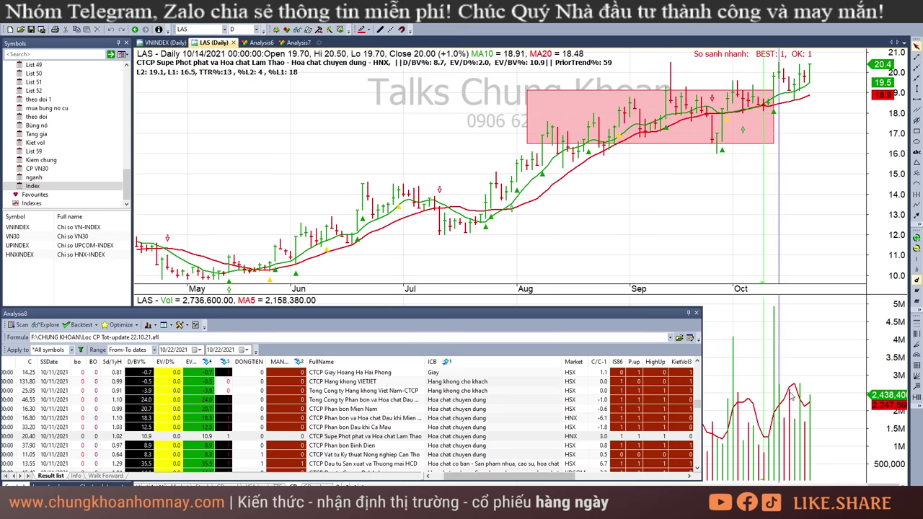
{"action": "left_click", "coordinate": [784, 398]}
{"action": "left_click", "coordinate": [799, 394]}
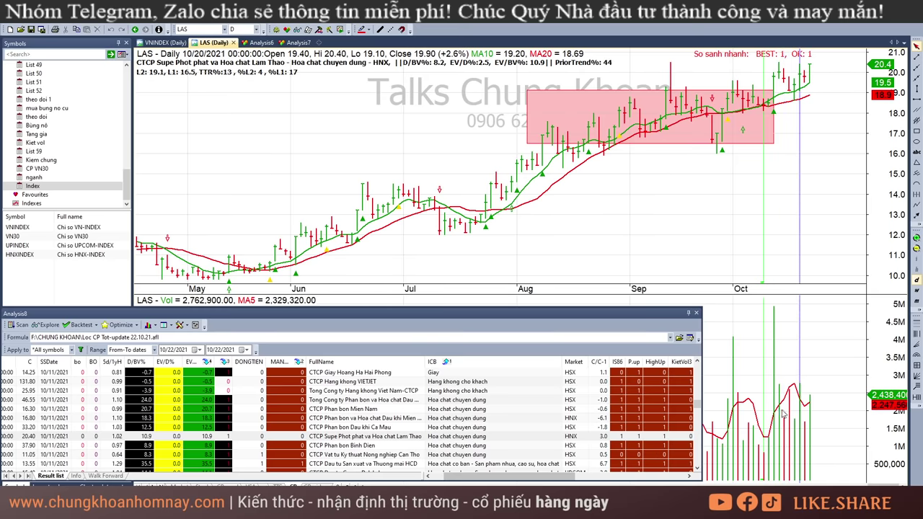
{"action": "left_click", "coordinate": [782, 410]}
{"action": "left_click", "coordinate": [814, 396]}
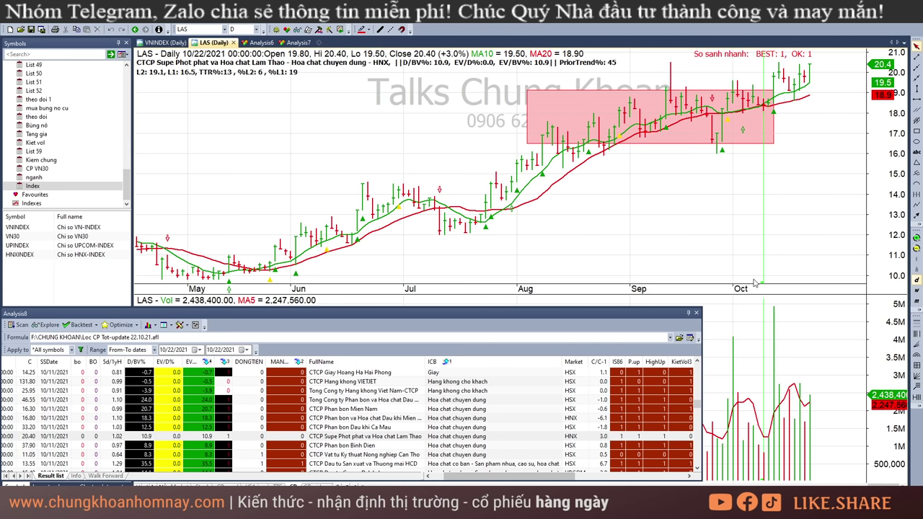
Step: Extend the pink accumulation box on the BFC chart to 10/22/2021, and open the TSC chart
{"action": "left_click", "coordinate": [402, 447]}
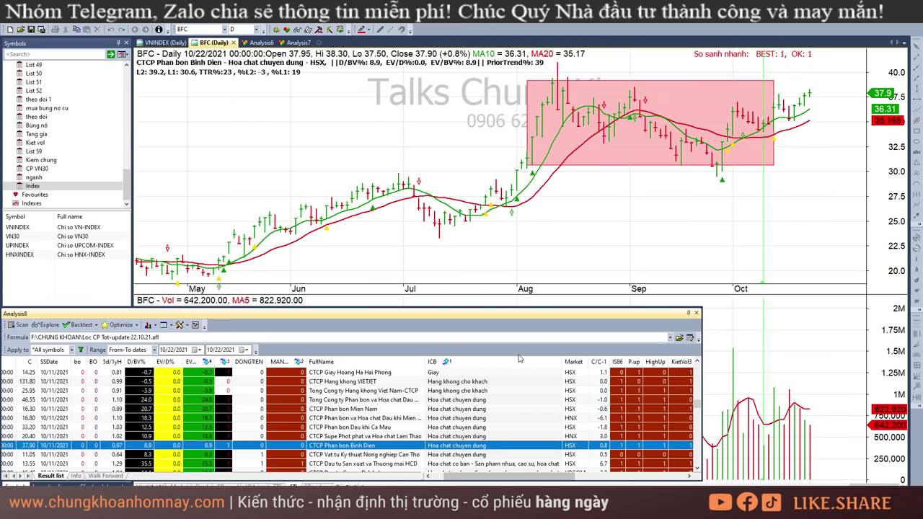
{"action": "left_click", "coordinate": [774, 112]}
{"action": "left_click_drag", "start_coordinate": [772, 165], "coordinate": [808, 168]}
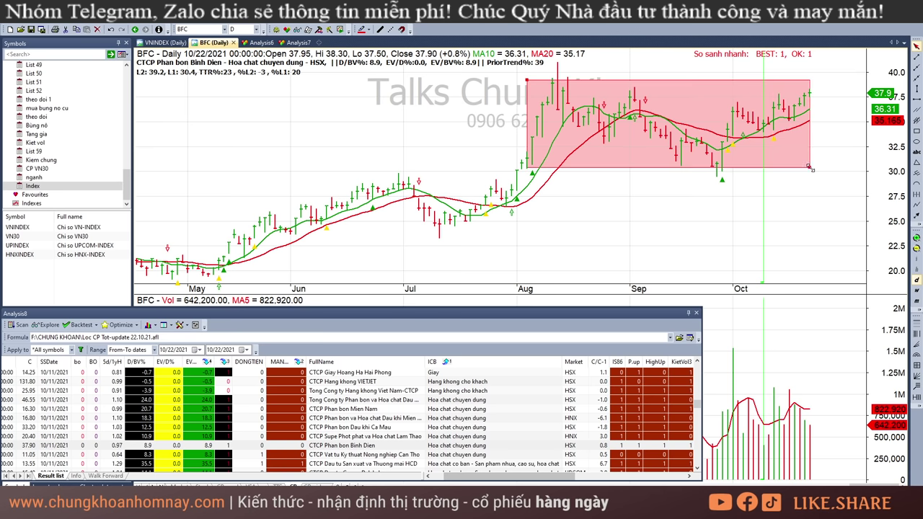
{"action": "left_click", "coordinate": [403, 455]}
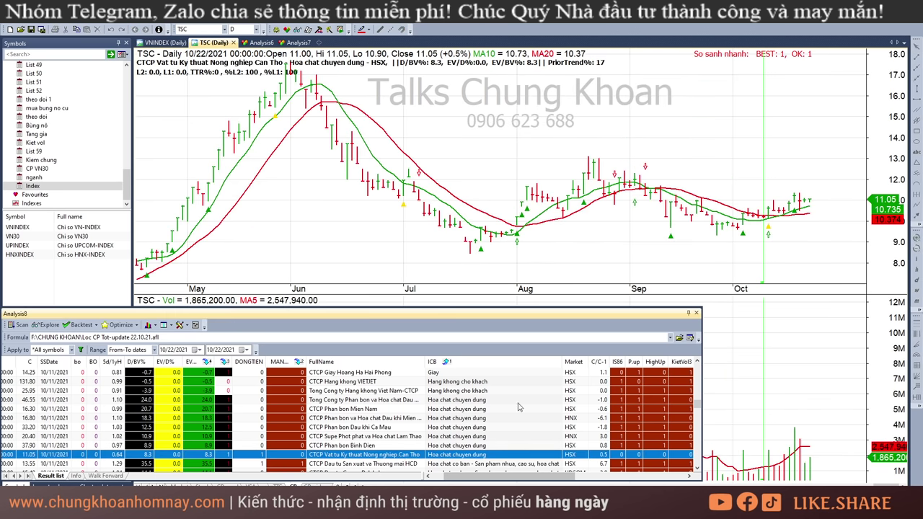
Step: Look through the other sectors' stocks in the exploration results, and switch to the sector ranking in the 22.10.2021 Excel workbook
{"action": "scroll", "coordinate": [530, 427], "scroll_direction": "down", "scroll_amount": 5}
{"action": "scroll", "coordinate": [541, 421], "scroll_direction": "down", "scroll_amount": 3}
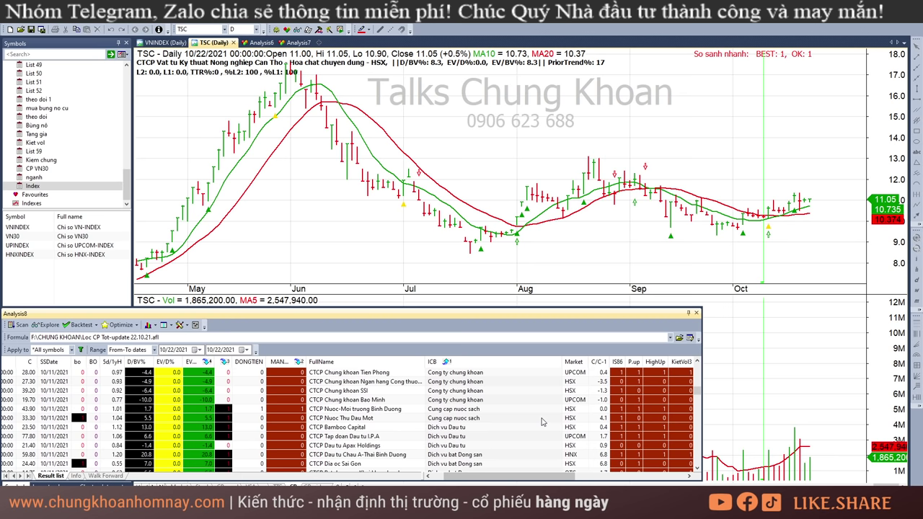
{"action": "scroll", "coordinate": [542, 422], "scroll_direction": "up", "scroll_amount": 3}
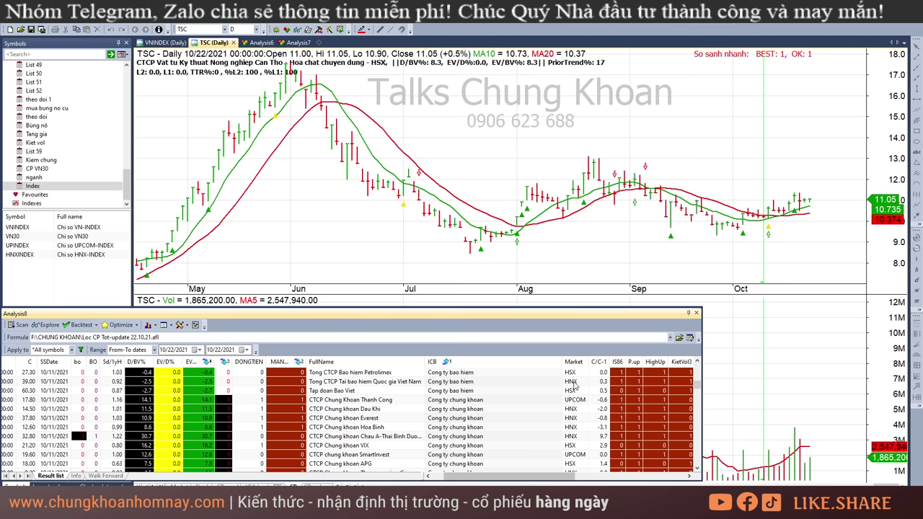
{"action": "scroll", "coordinate": [581, 404], "scroll_direction": "up", "scroll_amount": 5}
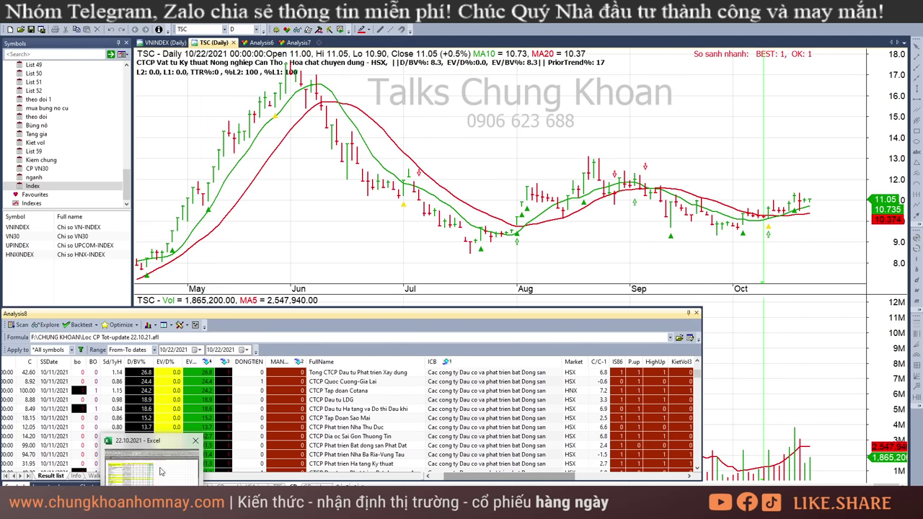
{"action": "left_click", "coordinate": [157, 470]}
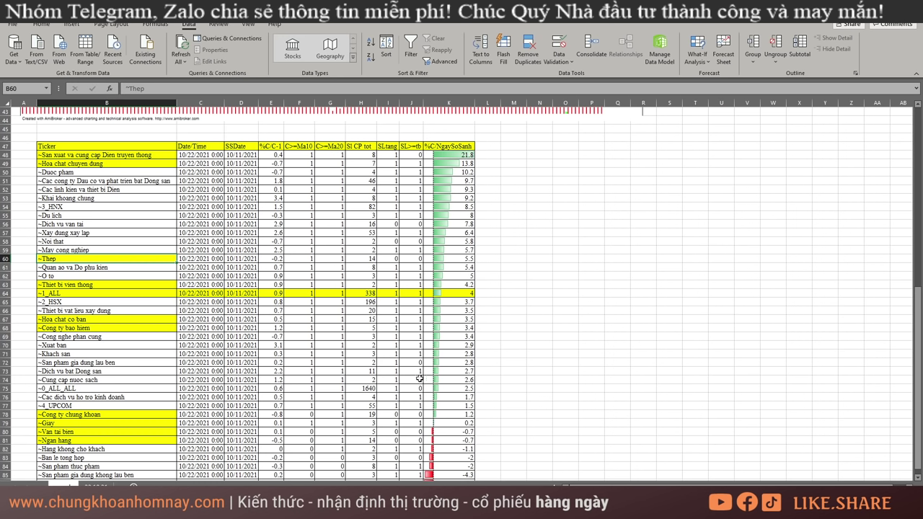
Step: Open the filtered daily stock list sheet and look through its real estate, securities, chemical and mining stocks
{"action": "scroll", "coordinate": [443, 327], "scroll_direction": "up", "scroll_amount": 12}
{"action": "left_click", "coordinate": [106, 485]}
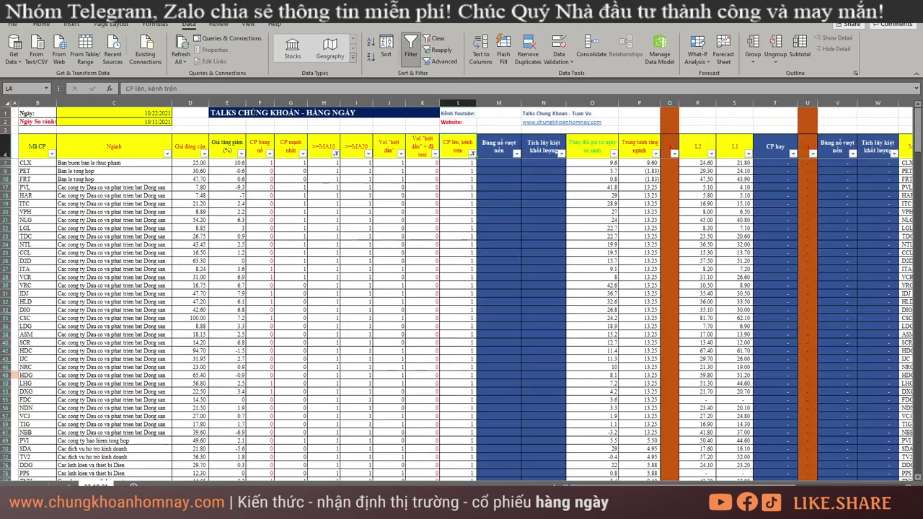
{"action": "left_click_drag", "start_coordinate": [177, 236], "coordinate": [404, 350]}
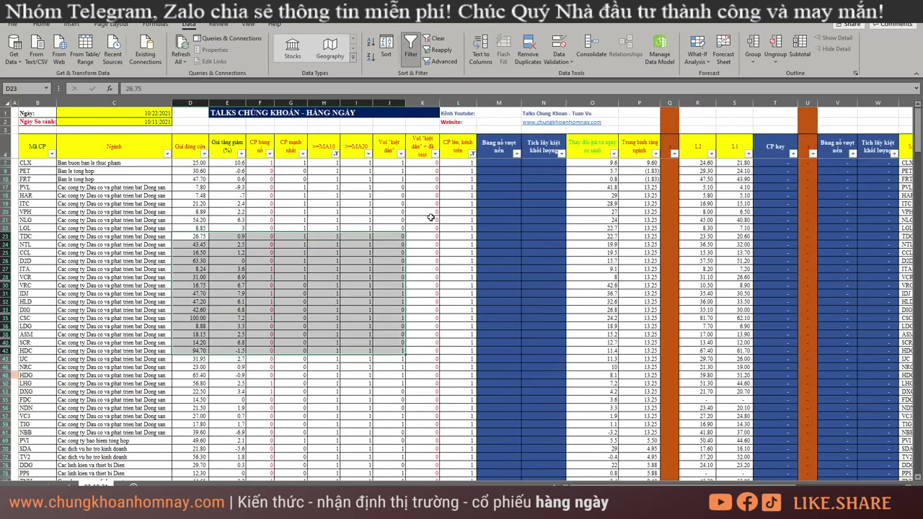
{"action": "scroll", "coordinate": [428, 227], "scroll_direction": "down", "scroll_amount": 20}
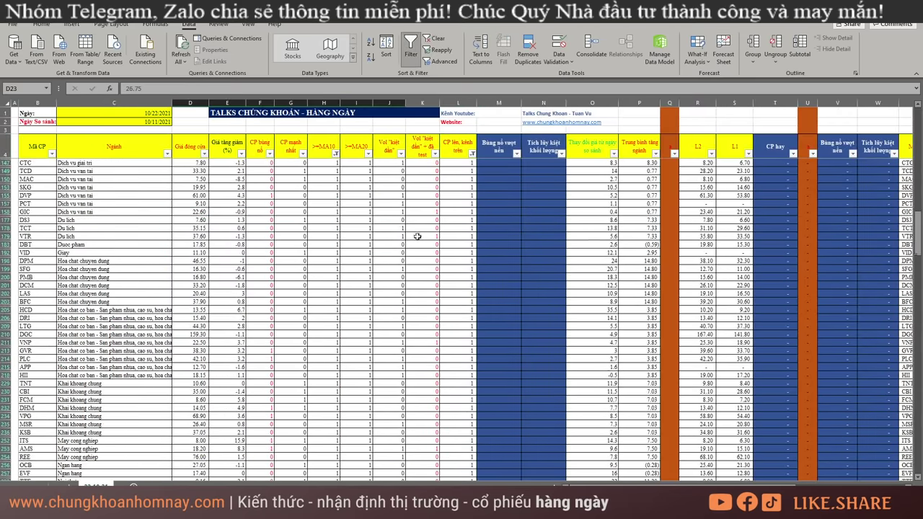
{"action": "scroll", "coordinate": [361, 268], "scroll_direction": "up", "scroll_amount": 7}
{"action": "scroll", "coordinate": [359, 271], "scroll_direction": "up", "scroll_amount": 8}
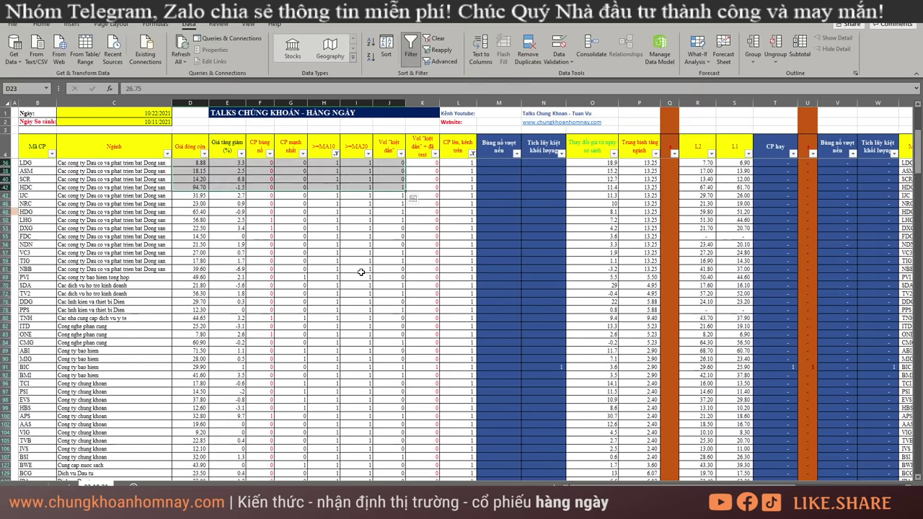
Step: Find the ticker NTL in the stock list and select its entire row
{"action": "left_click", "coordinate": [55, 213]}
{"action": "key", "text": "ctrl+f"}
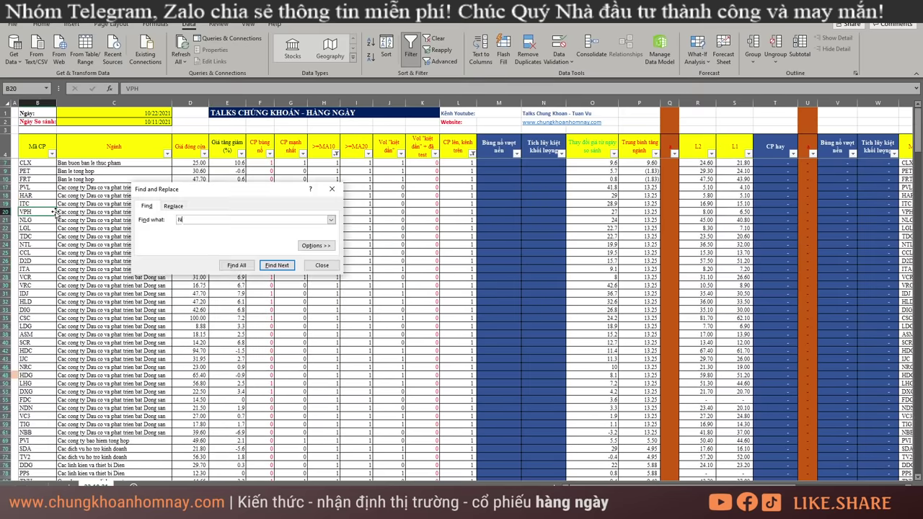
{"action": "key", "text": "Return"}
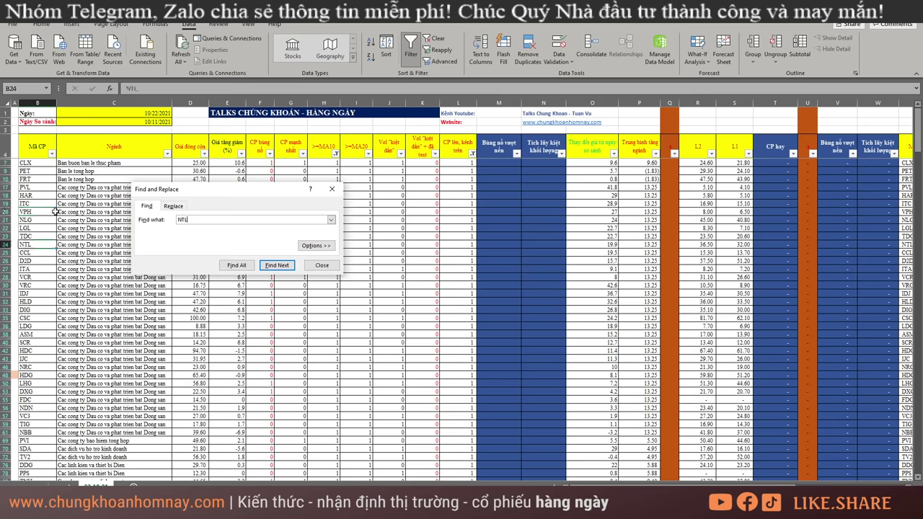
{"action": "key", "text": "Escape"}
{"action": "key", "text": "shift+space"}
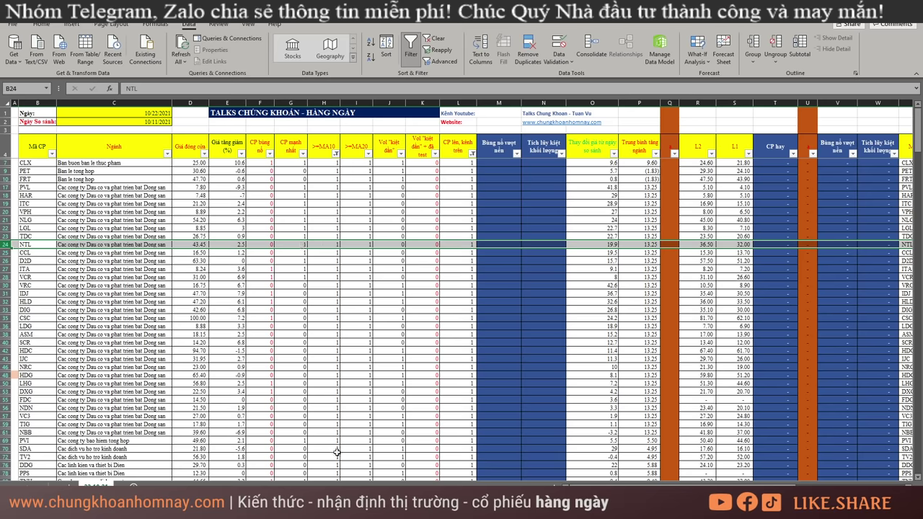
Step: Switch to AmiBroker and open the NTL chart
{"action": "key", "text": "alt+Tab"}
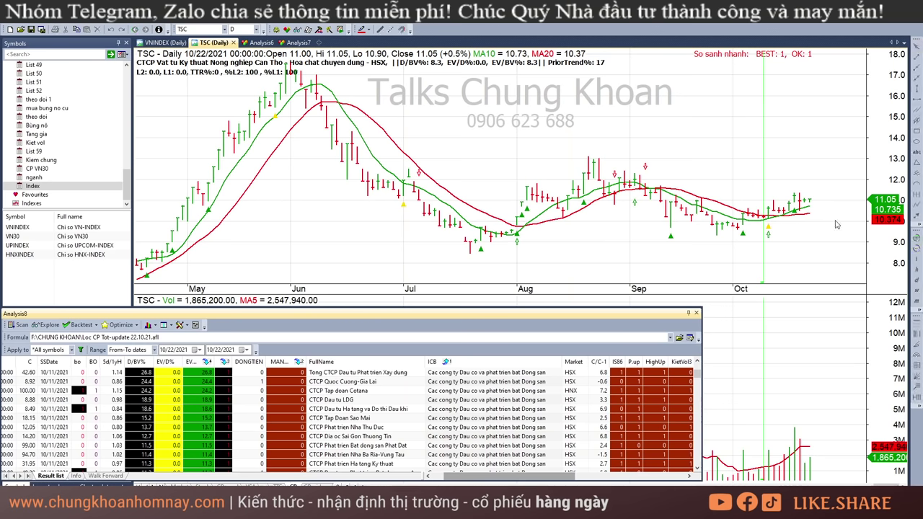
{"action": "left_click", "coordinate": [820, 222]}
{"action": "left_click", "coordinate": [203, 33]}
{"action": "type", "text": "ntl"}
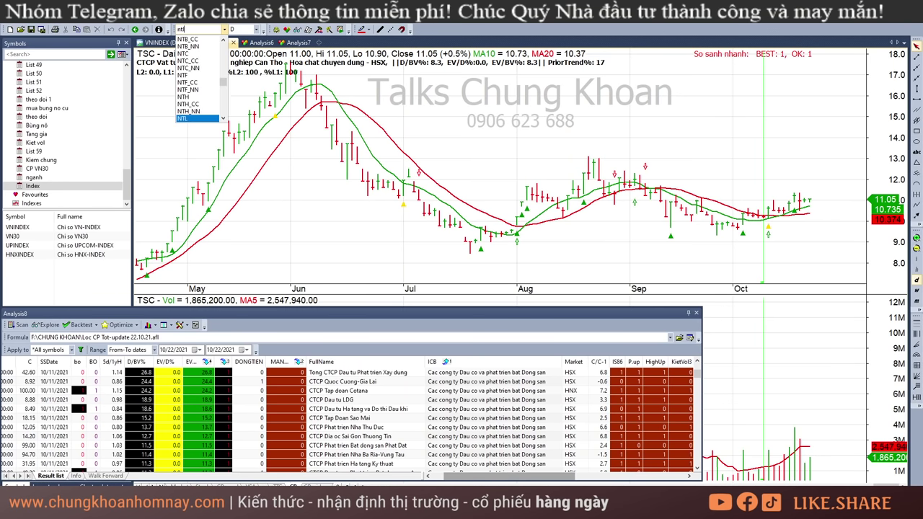
{"action": "key", "text": "Return"}
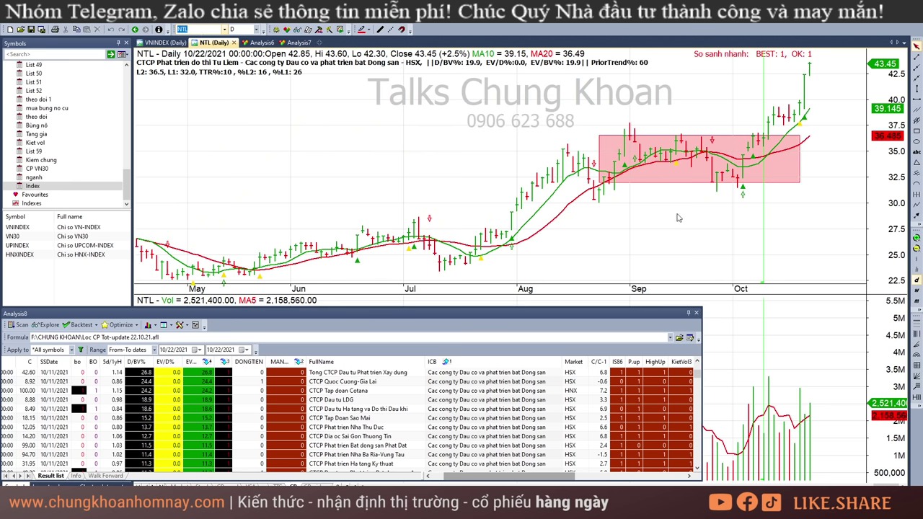
Step: Extend the start of NTL's pink accumulation box back to about mid-August 2021
{"action": "left_click", "coordinate": [676, 218]}
{"action": "left_click", "coordinate": [612, 214]}
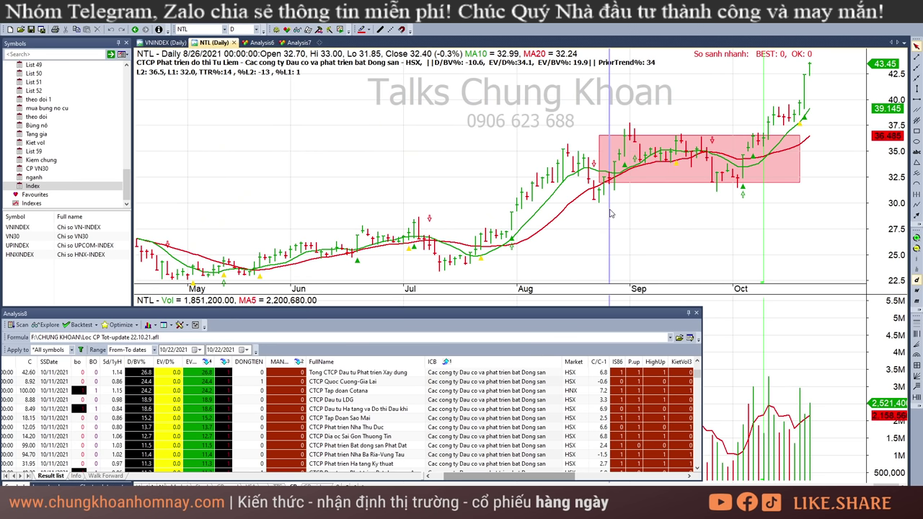
{"action": "left_click", "coordinate": [637, 135]}
{"action": "left_click_drag", "start_coordinate": [598, 135], "coordinate": [574, 135]}
{"action": "left_click", "coordinate": [578, 232]}
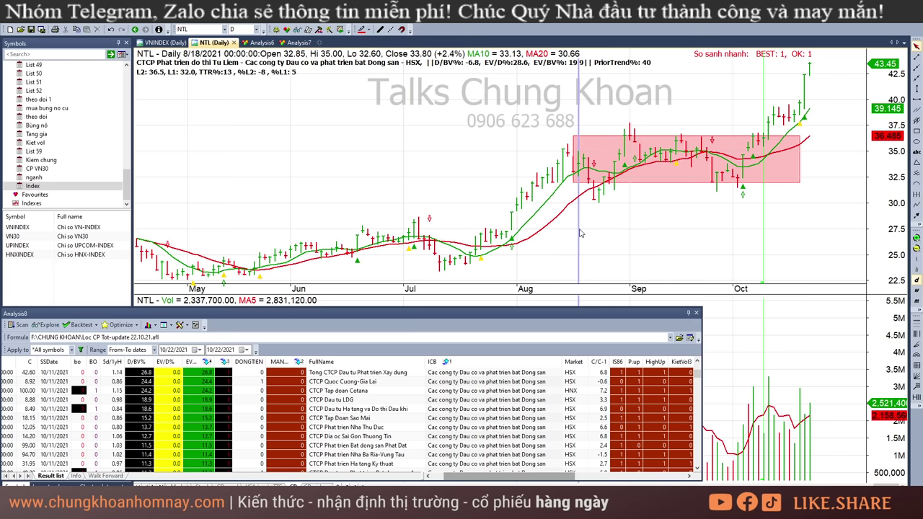
Step: Inspect NTL's price bars inside the accumulation box, including 8/30 and 9/8/2021
{"action": "left_click", "coordinate": [629, 221]}
{"action": "left_click", "coordinate": [621, 210]}
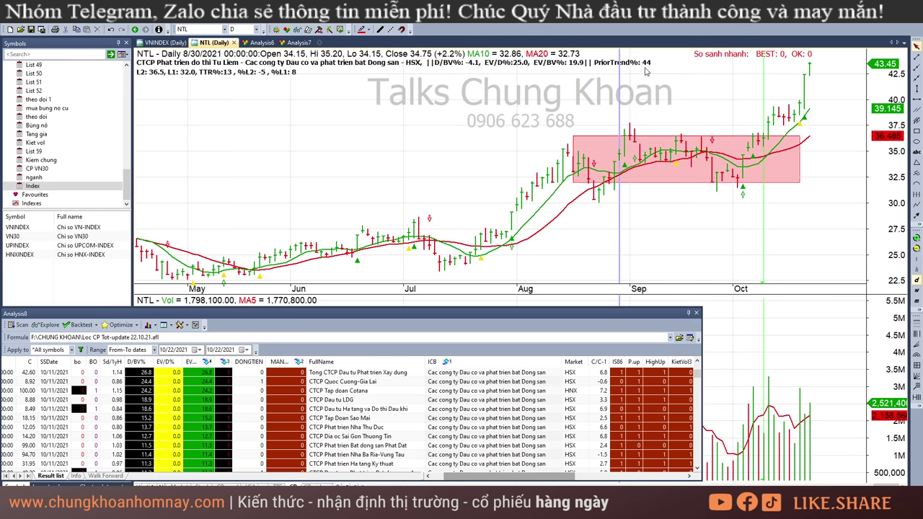
{"action": "left_click", "coordinate": [646, 203]}
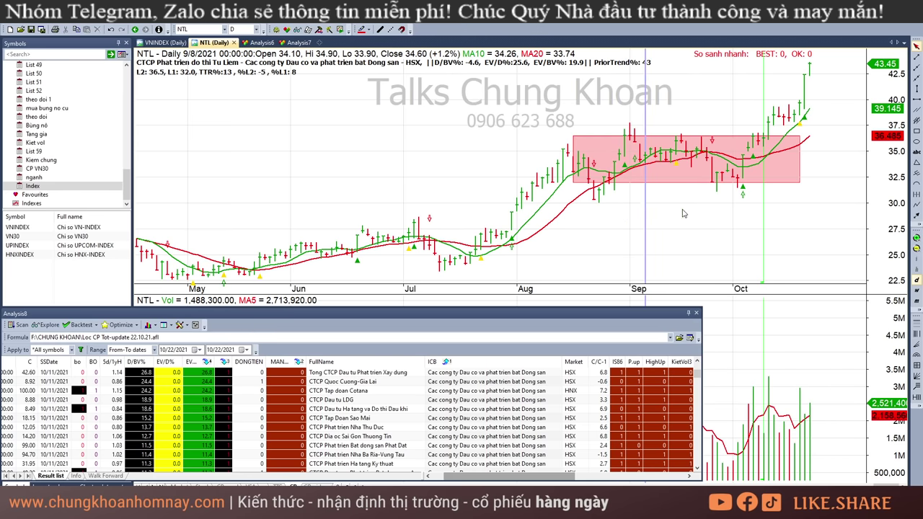
{"action": "left_click", "coordinate": [712, 220]}
Step: Narrow the exploration results window to uncover more volume bars, and inspect NTL's price bars of 9/28 and 9/27/2021
{"action": "left_click_drag", "start_coordinate": [702, 390], "coordinate": [670, 390]}
{"action": "left_click", "coordinate": [650, 241]}
{"action": "left_click", "coordinate": [707, 215]}
{"action": "left_click", "coordinate": [717, 211]}
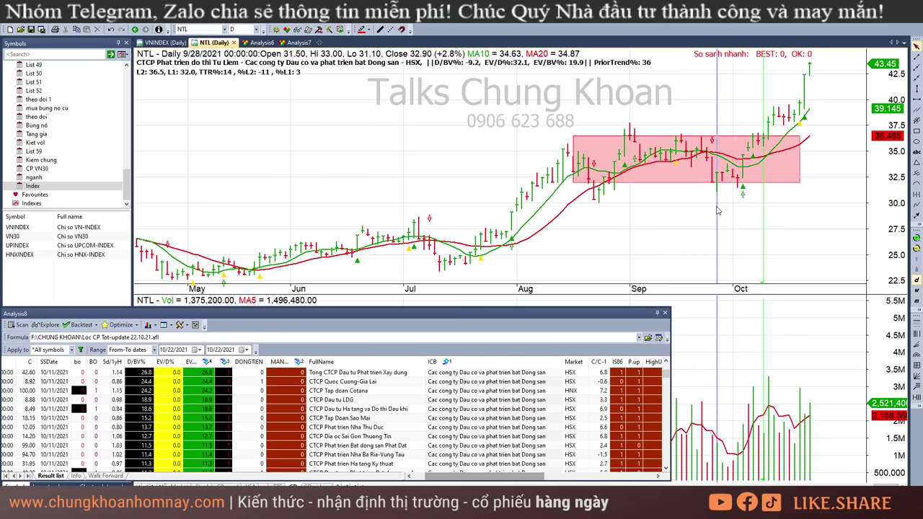
{"action": "left_click", "coordinate": [713, 236]}
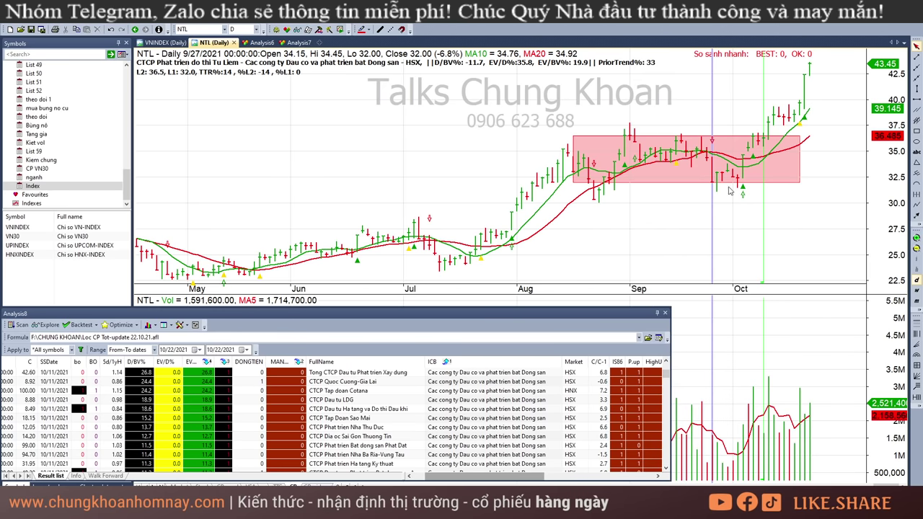
Step: Inspect NTL's volume bars from late September through 9/30 to 10/4/2021
{"action": "left_click", "coordinate": [715, 466]}
{"action": "left_click", "coordinate": [727, 459]}
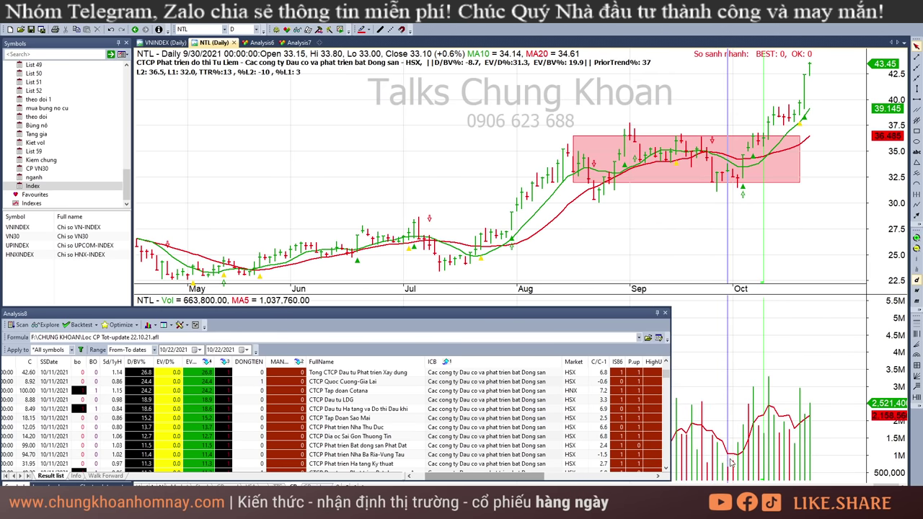
{"action": "left_click", "coordinate": [730, 459]}
{"action": "left_click", "coordinate": [736, 453]}
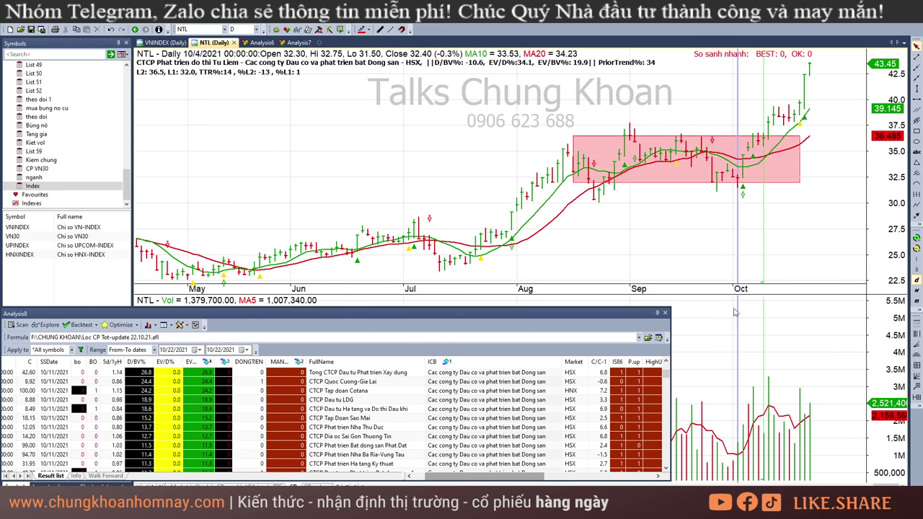
Step: Draw a small triangle marker just below NTL's 10/4 and 10/5/2021 price bars
{"action": "left_click", "coordinate": [916, 168]}
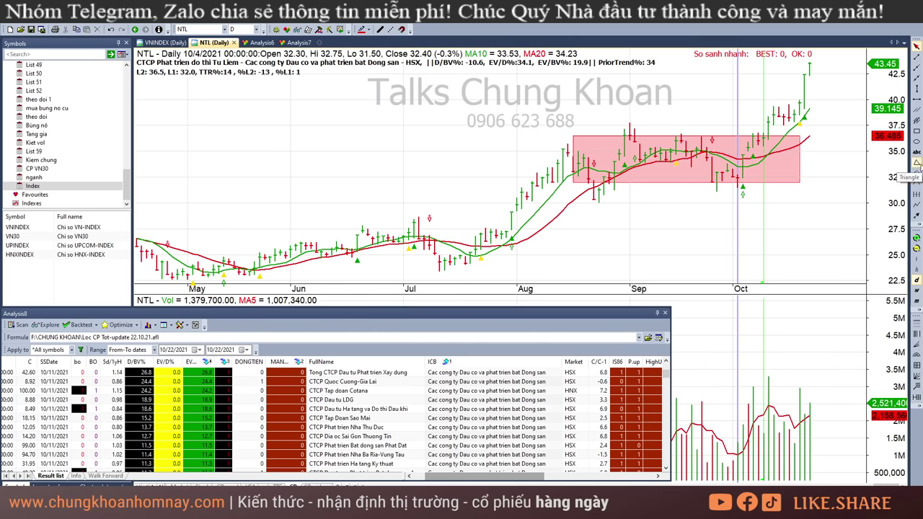
{"action": "left_click", "coordinate": [742, 203]}
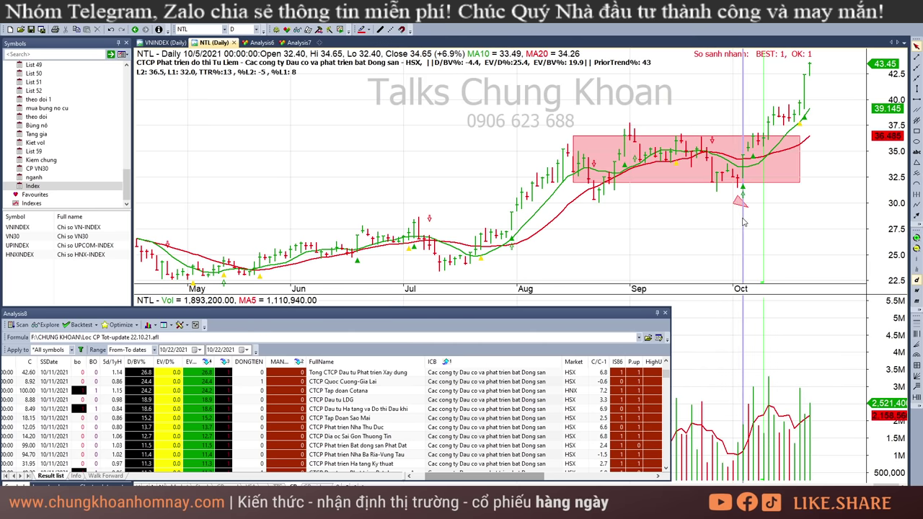
{"action": "left_click", "coordinate": [737, 221]}
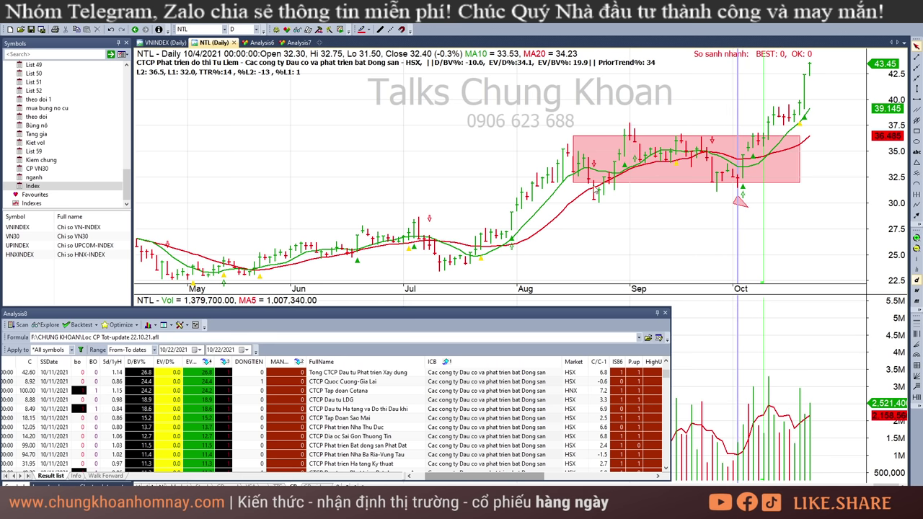
Step: Compare NTL's price bars around the triangle marker, including 10/4 and 10/5/2021, with those of early September and late October
{"action": "left_click", "coordinate": [635, 213]}
{"action": "left_click", "coordinate": [738, 228]}
{"action": "left_click", "coordinate": [754, 194]}
{"action": "left_click", "coordinate": [812, 184]}
{"action": "left_click", "coordinate": [739, 227]}
{"action": "left_click", "coordinate": [744, 229]}
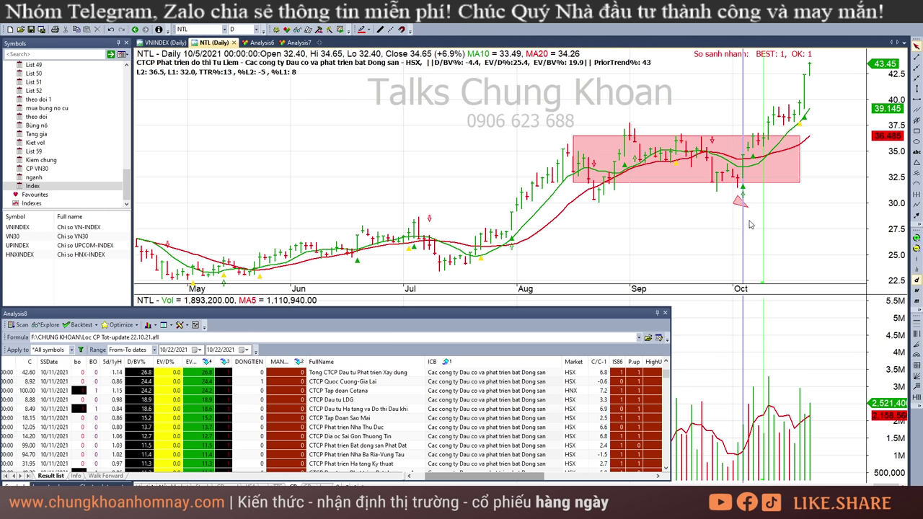
Step: Inspect NTL's price bars after the triangle marker, from 10/8 through 10/15 to 10/22/2021
{"action": "left_click", "coordinate": [749, 224]}
{"action": "left_click", "coordinate": [760, 223]}
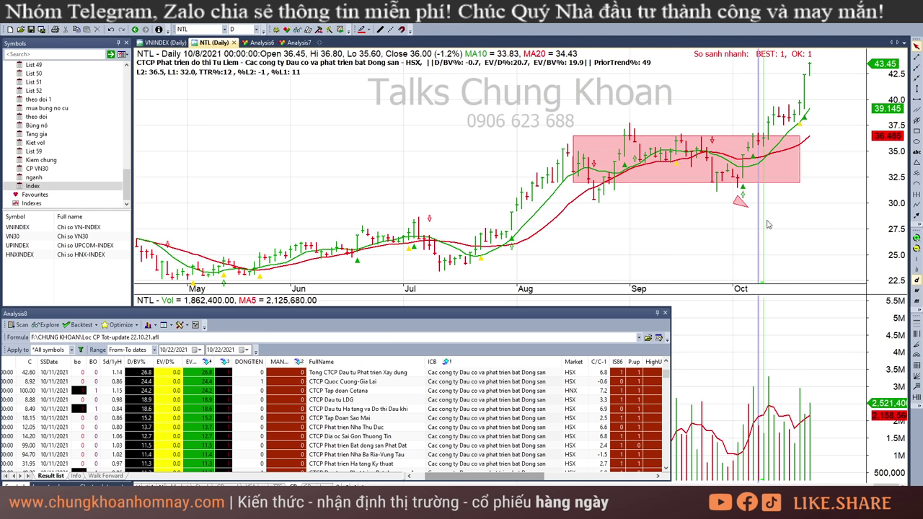
{"action": "left_click", "coordinate": [770, 226]}
{"action": "left_click", "coordinate": [782, 226]}
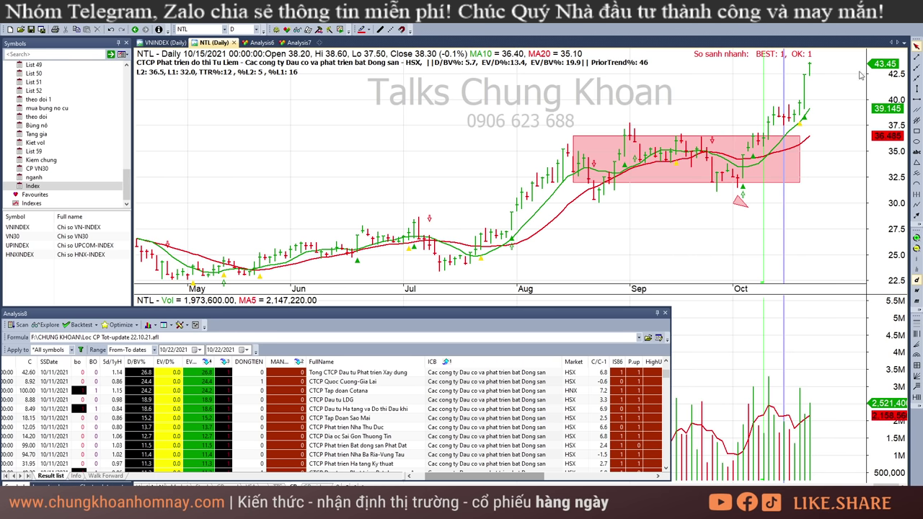
{"action": "left_click", "coordinate": [842, 101]}
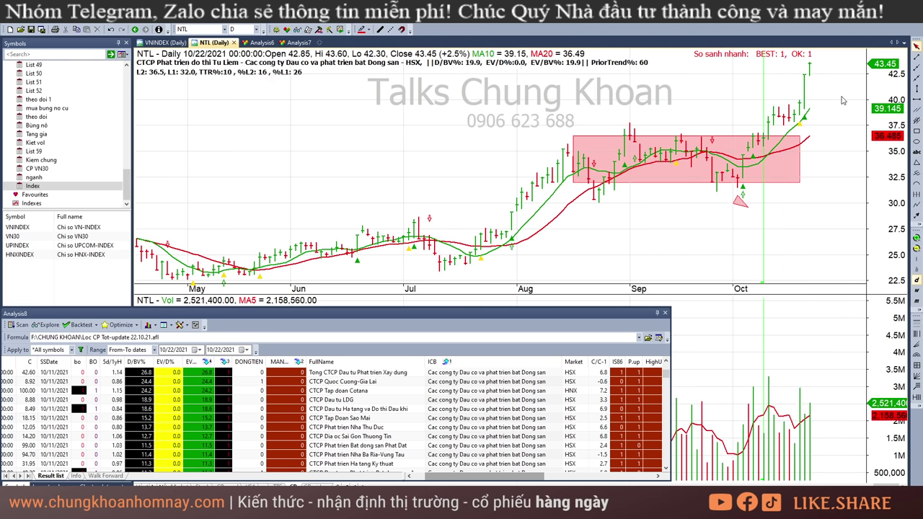
Step: Trace NTL's price bars again from 10/4 through 10/7, 10/12, 10/14 and 10/19 to 10/22/2021
{"action": "left_click", "coordinate": [738, 229]}
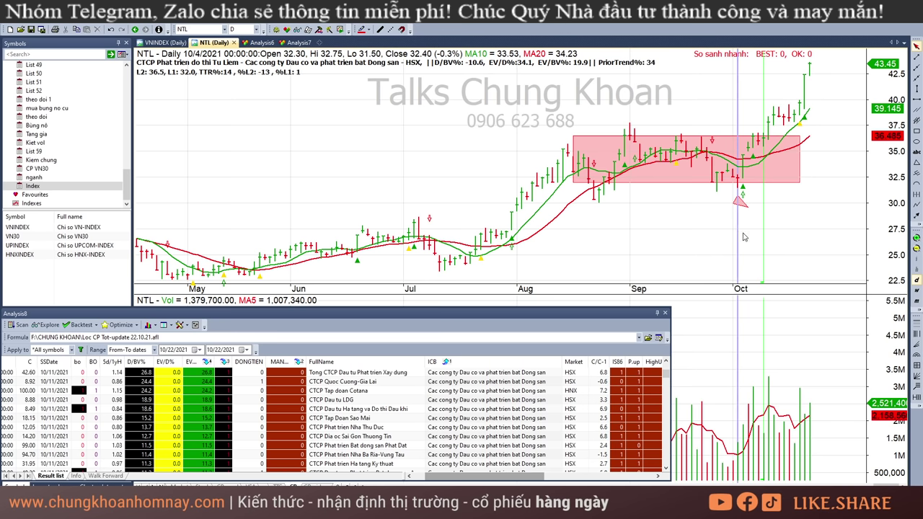
{"action": "key", "text": "Right"}
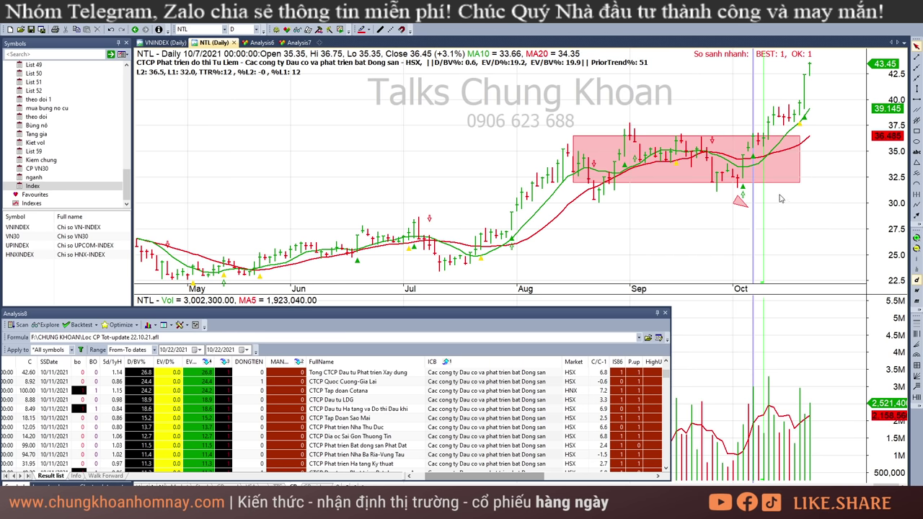
{"action": "left_click", "coordinate": [769, 197]}
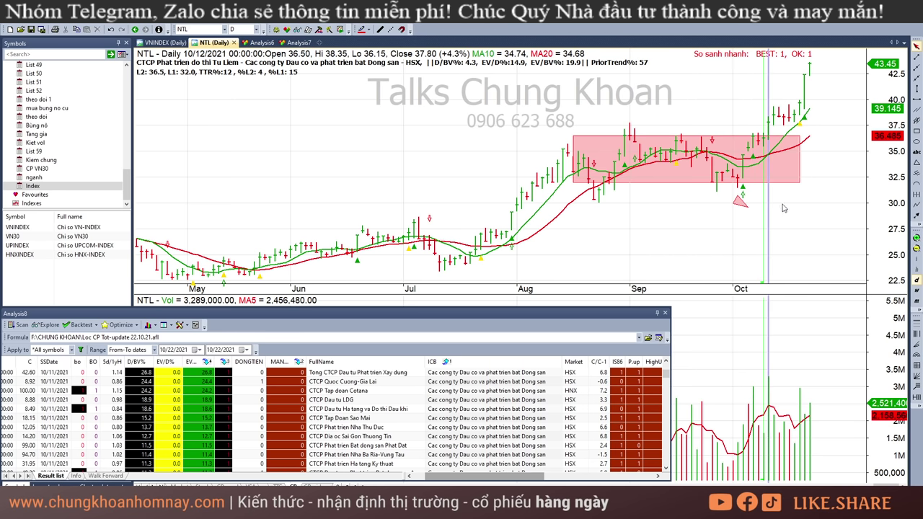
{"action": "left_click", "coordinate": [786, 206]}
{"action": "left_click", "coordinate": [779, 217]}
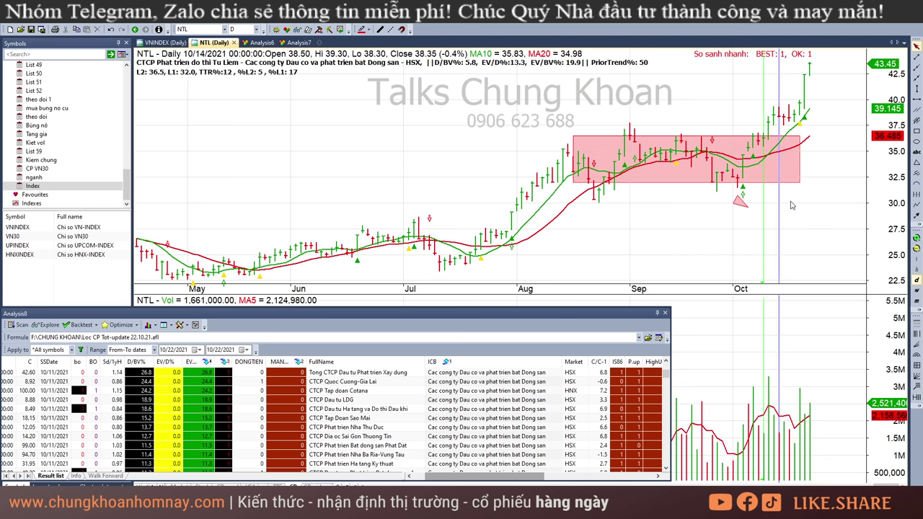
{"action": "left_click", "coordinate": [796, 208]}
{"action": "left_click", "coordinate": [796, 207]}
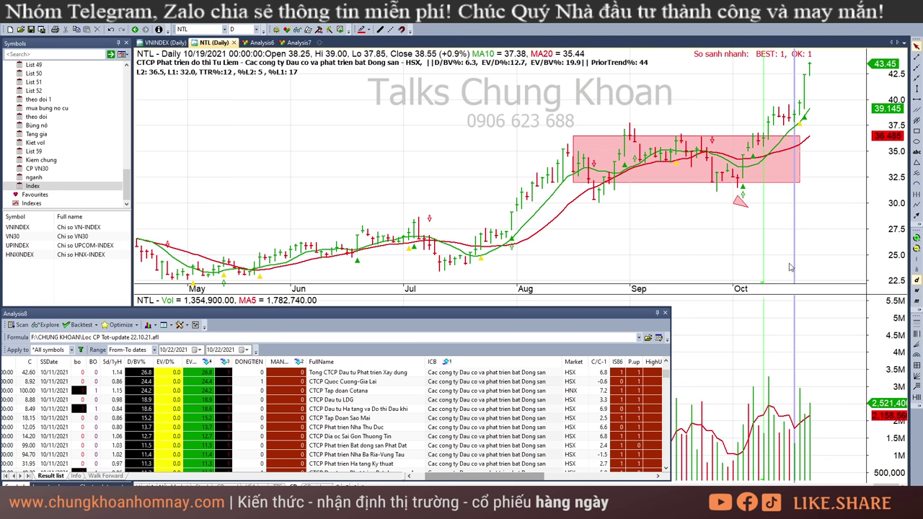
{"action": "left_click", "coordinate": [840, 91]}
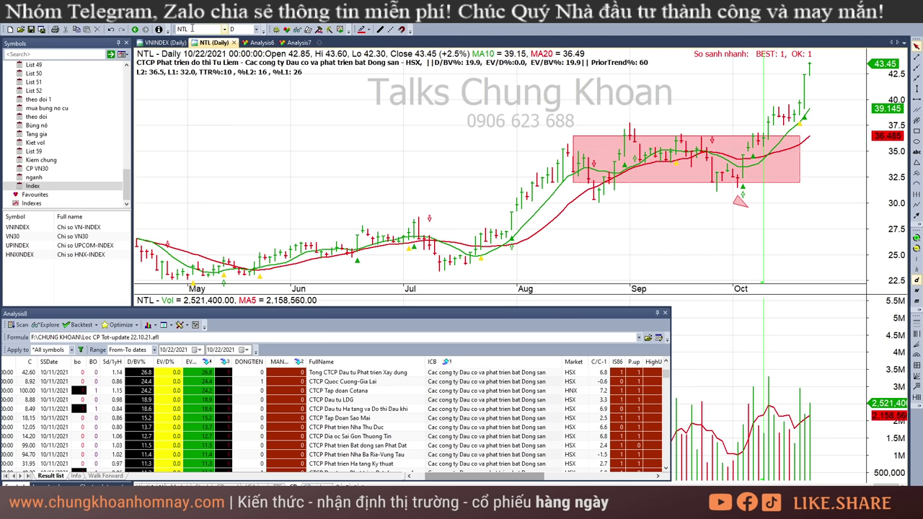
Step: Open the DIG chart and inspect its price bars near the accumulation box's lower edge, including 9/30 and 10/1/2021
{"action": "type", "text": "dig"}
{"action": "key", "text": "Return"}
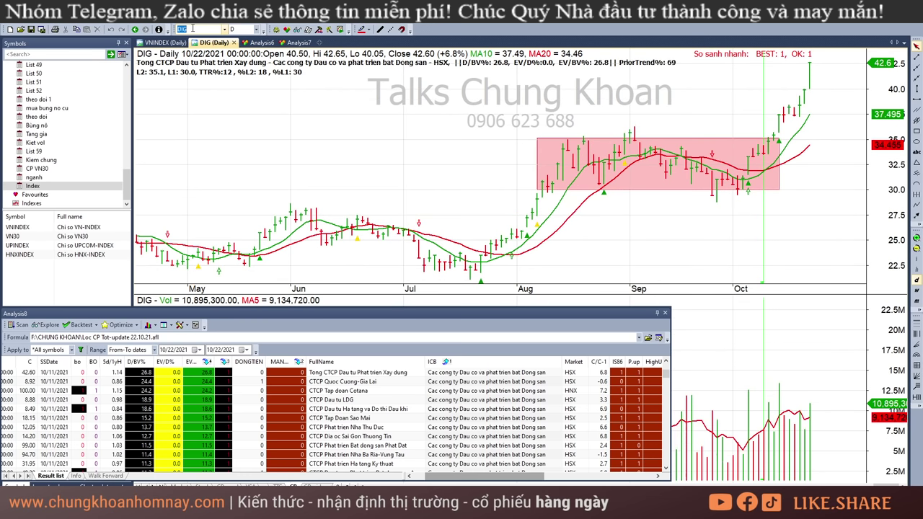
{"action": "left_click", "coordinate": [734, 210]}
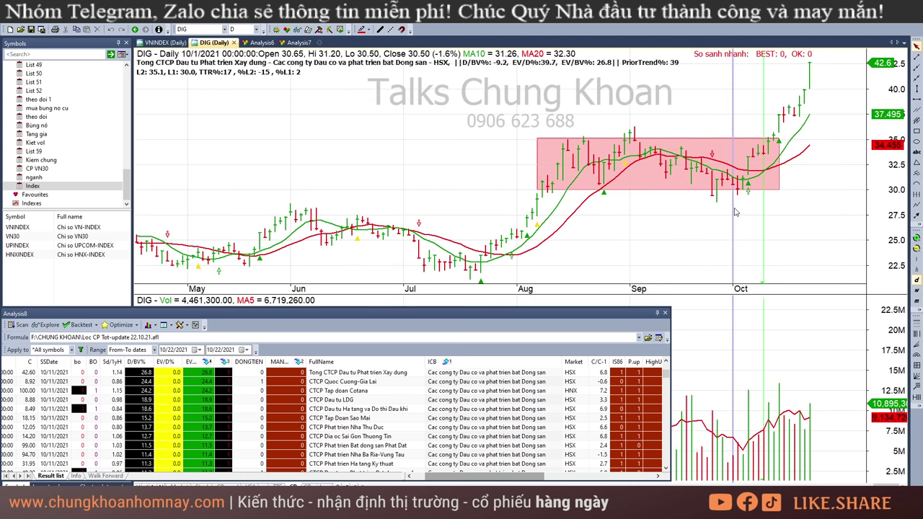
{"action": "left_click", "coordinate": [716, 208]}
{"action": "left_click", "coordinate": [712, 206]}
{"action": "left_click", "coordinate": [727, 206]}
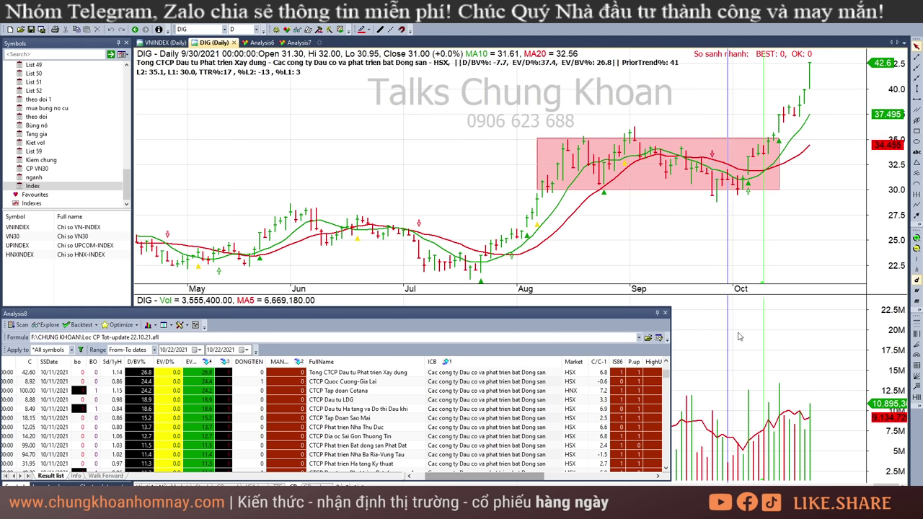
Step: Inspect DIG's early October volume and its 10/7 and 10/22/2021 bars, and switch back to the Excel stock list
{"action": "left_click", "coordinate": [732, 441]}
{"action": "left_click_drag", "start_coordinate": [738, 200], "coordinate": [757, 208]}
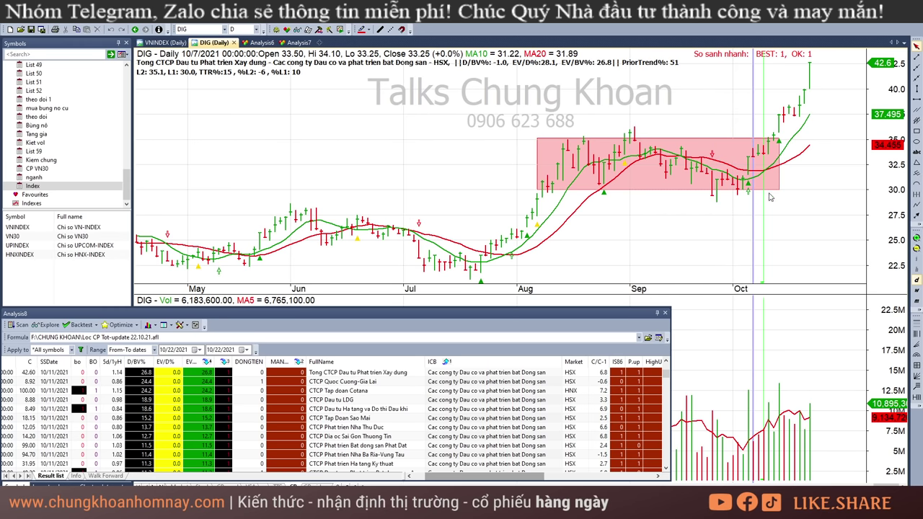
{"action": "left_click", "coordinate": [818, 133]}
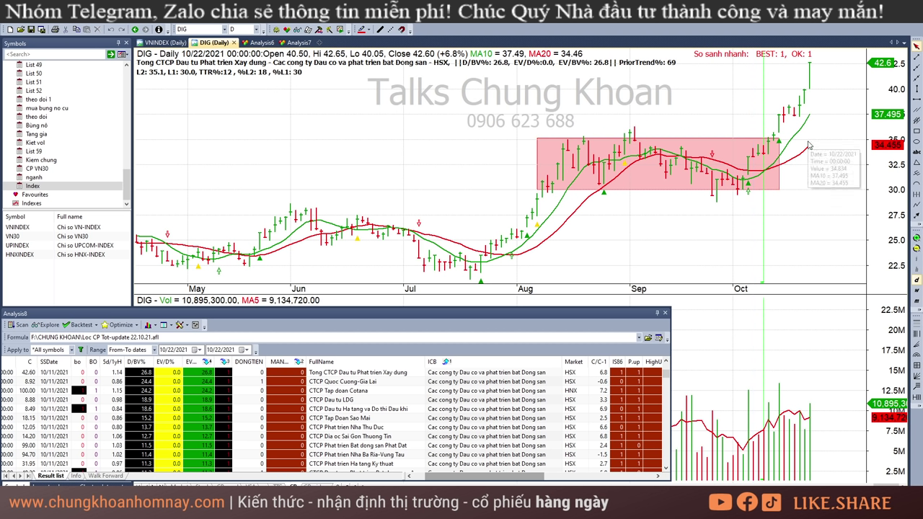
{"action": "key", "text": "alt+Tab"}
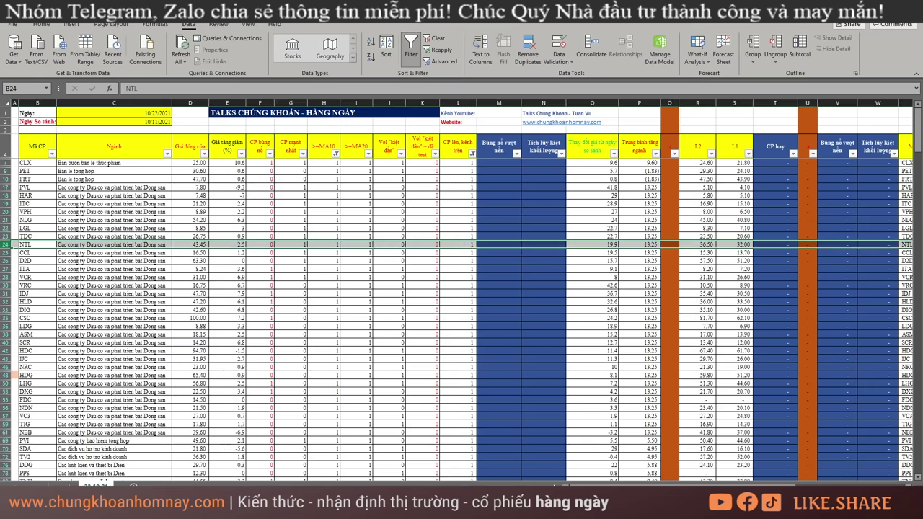